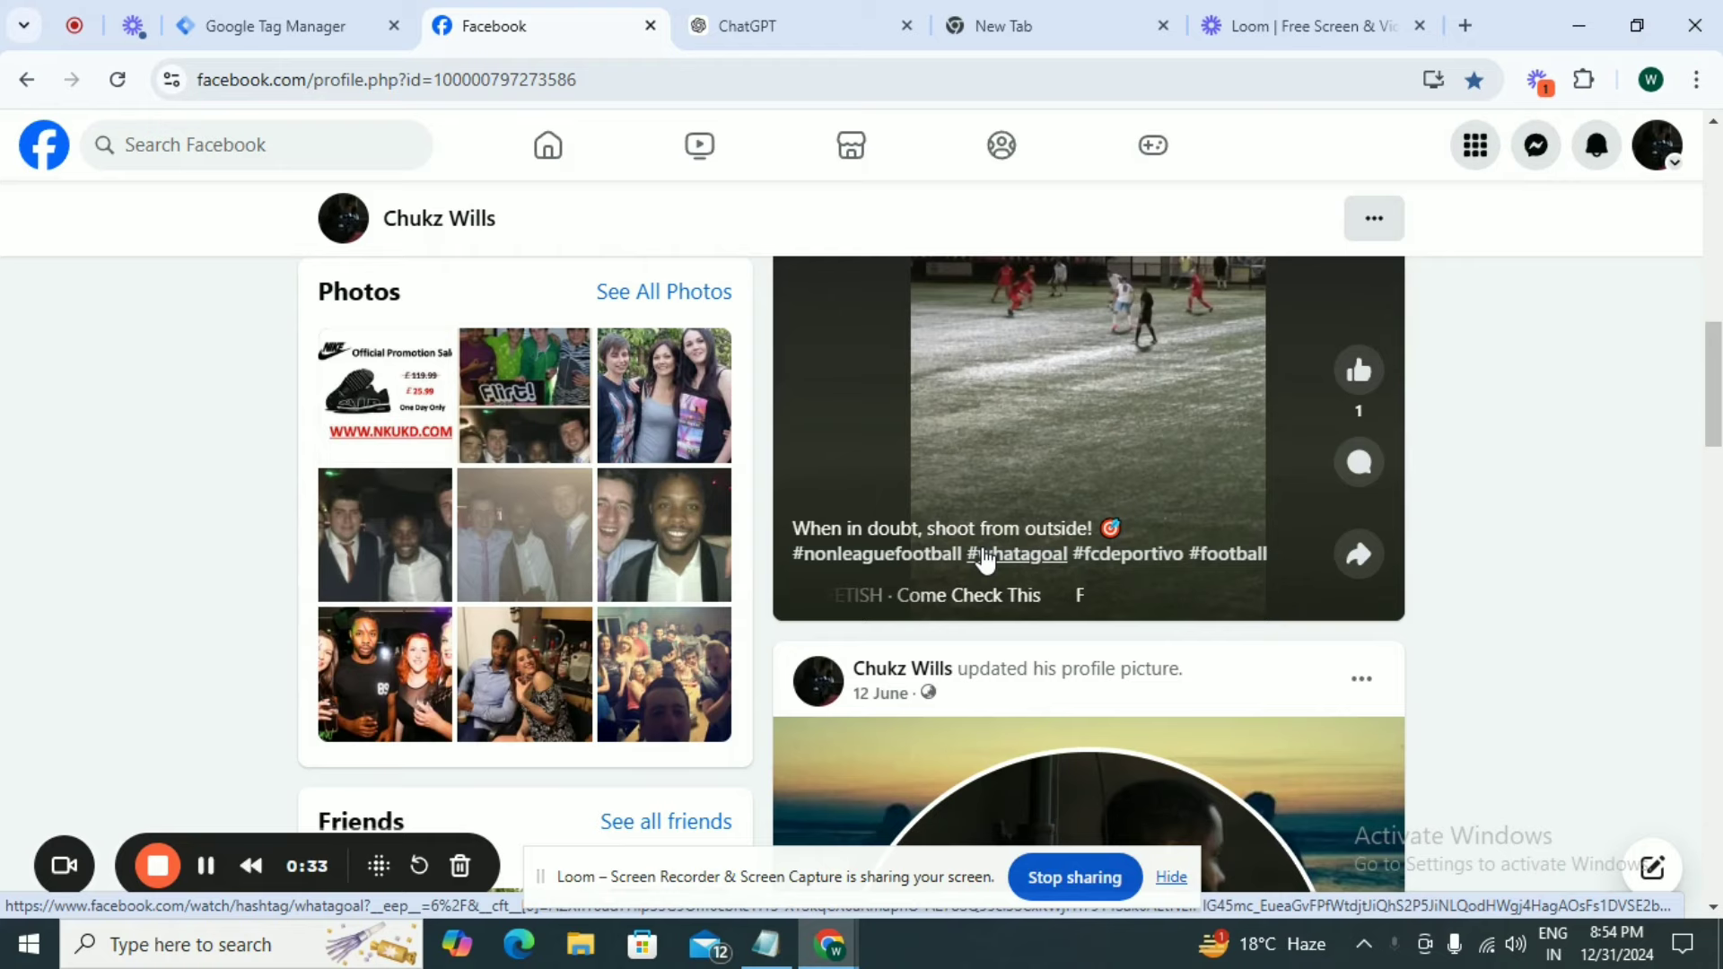
scroll(985, 559, up, 1)
scroll(985, 558, up, 1)
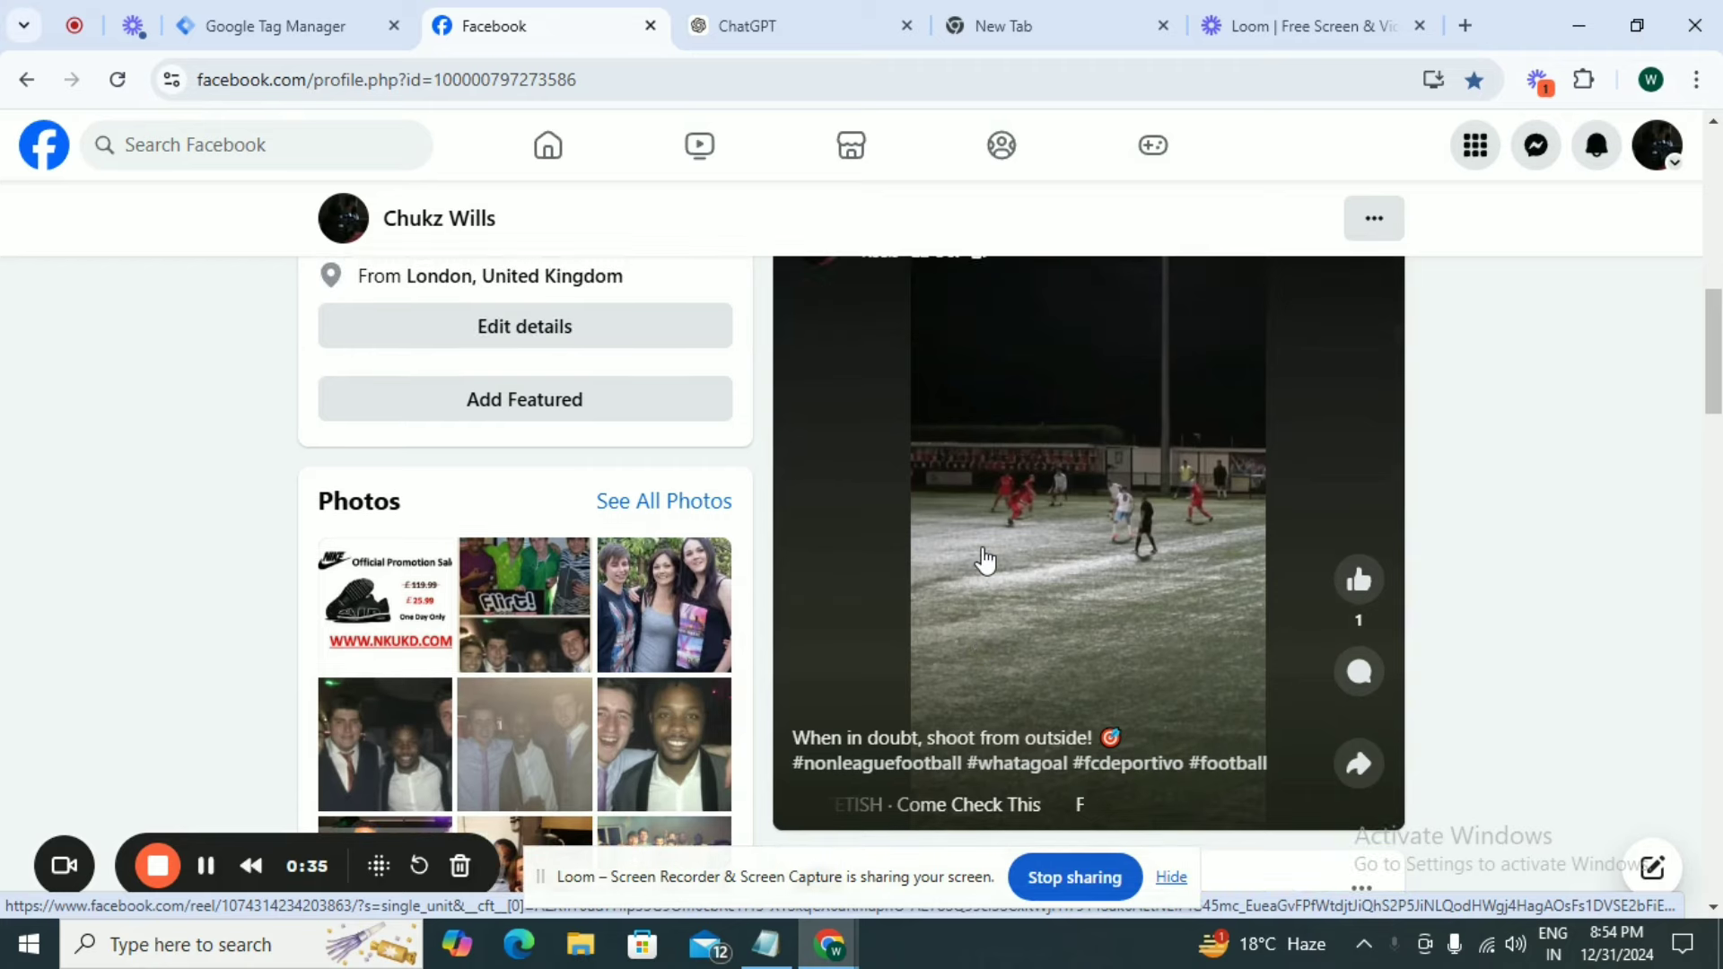
scroll(986, 557, up, 4)
scroll(985, 558, down, 1)
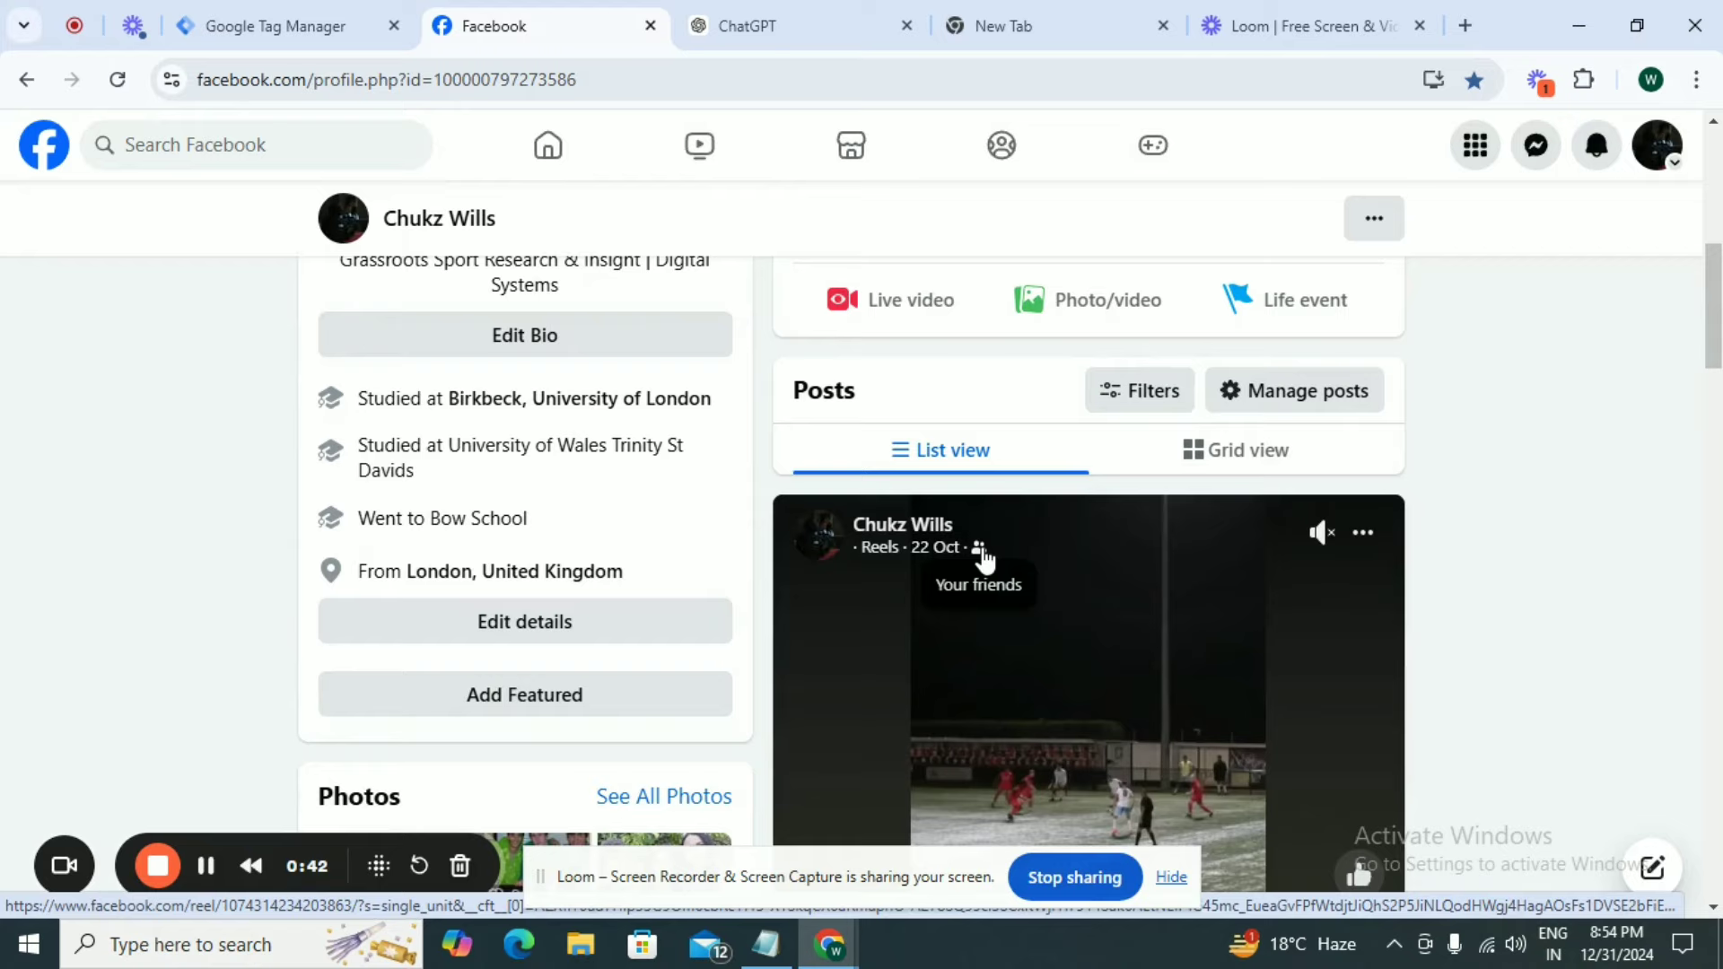
- Go to the managed Pages section of Facebook and start creating a new Page
click(1474, 146)
scroll(1100, 702, down, 2)
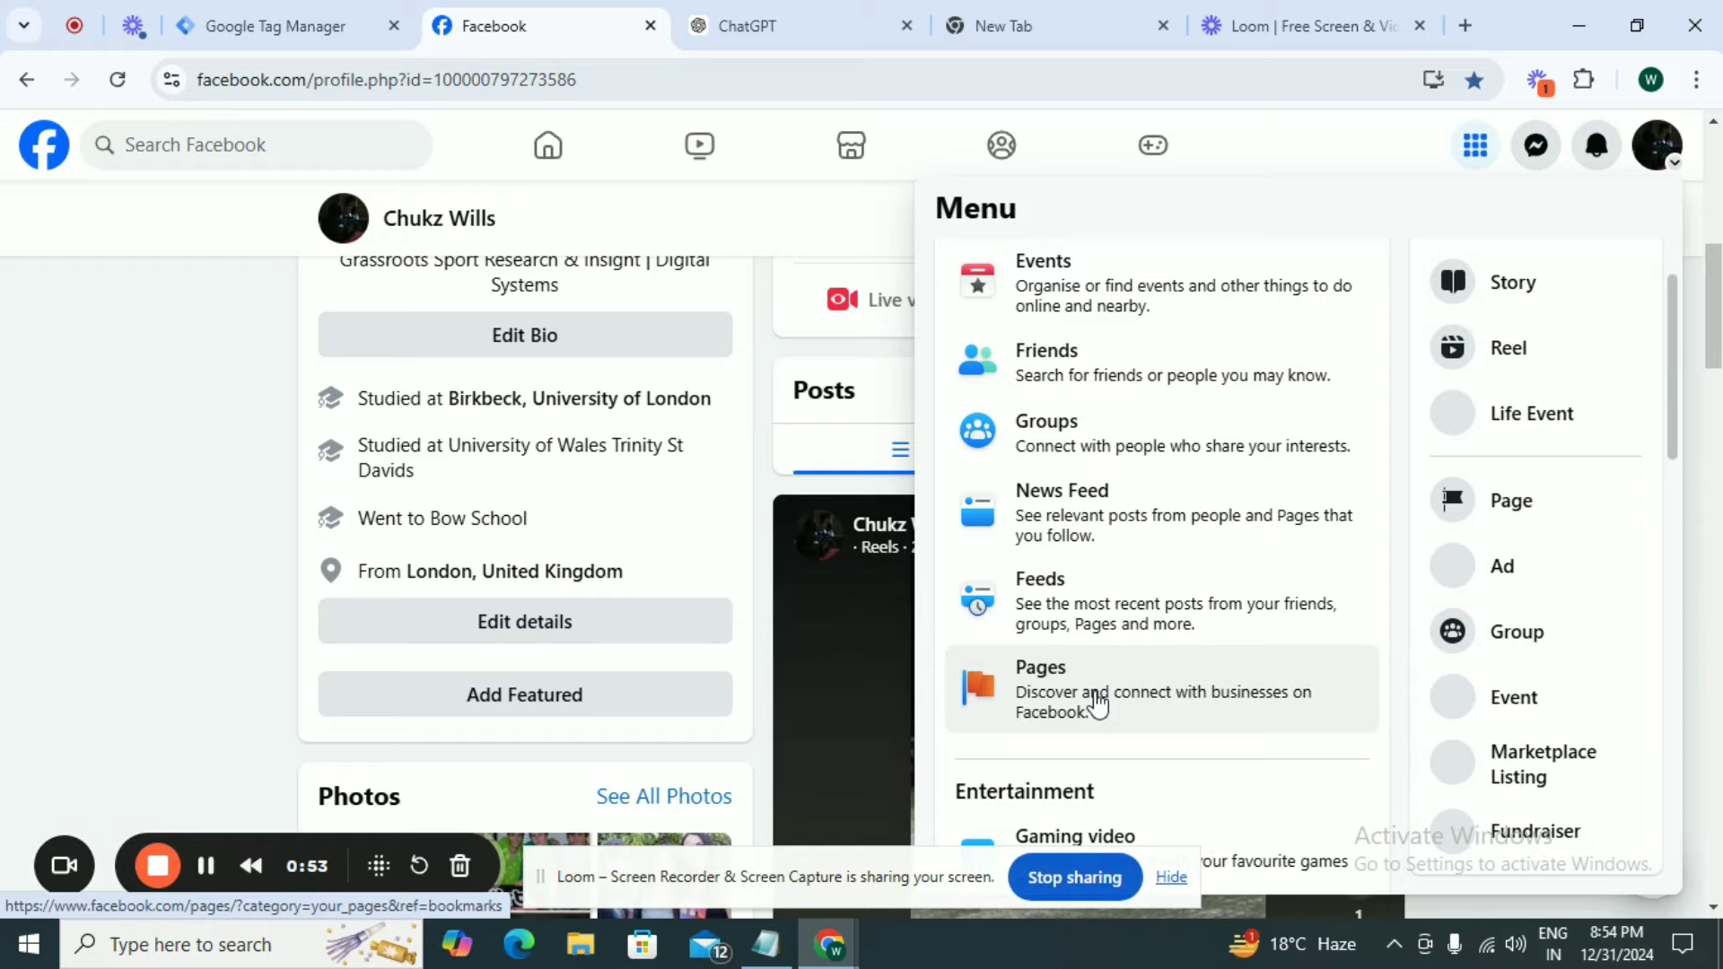
click(1096, 704)
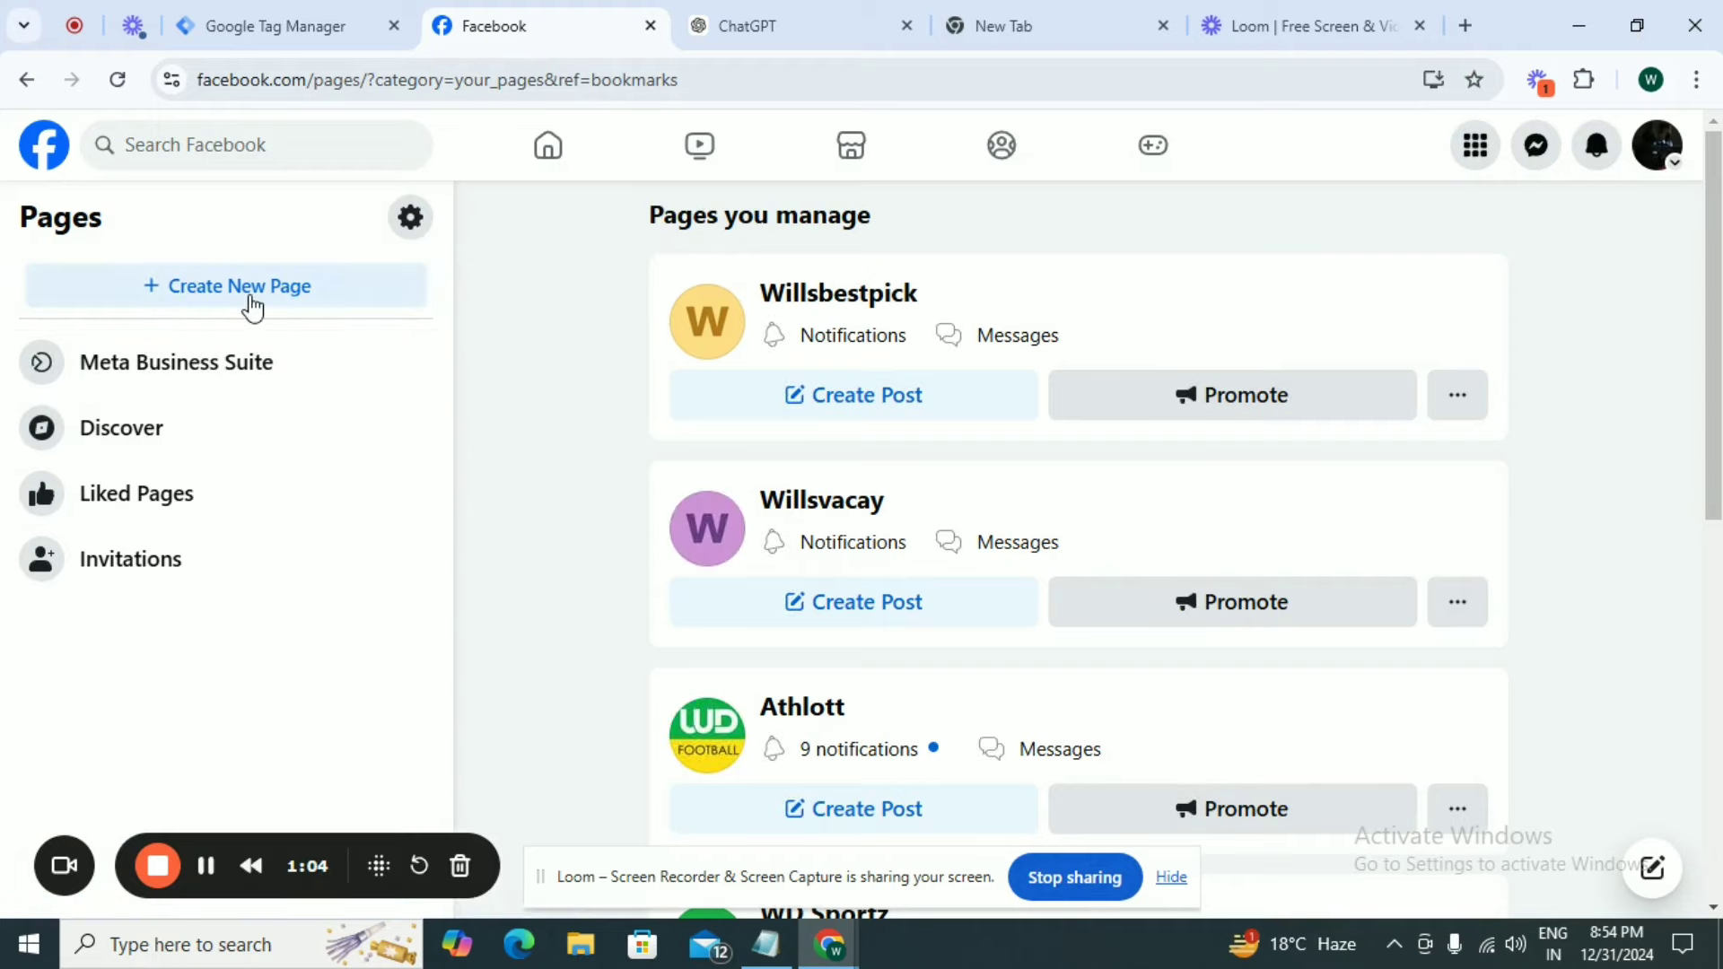
click(252, 305)
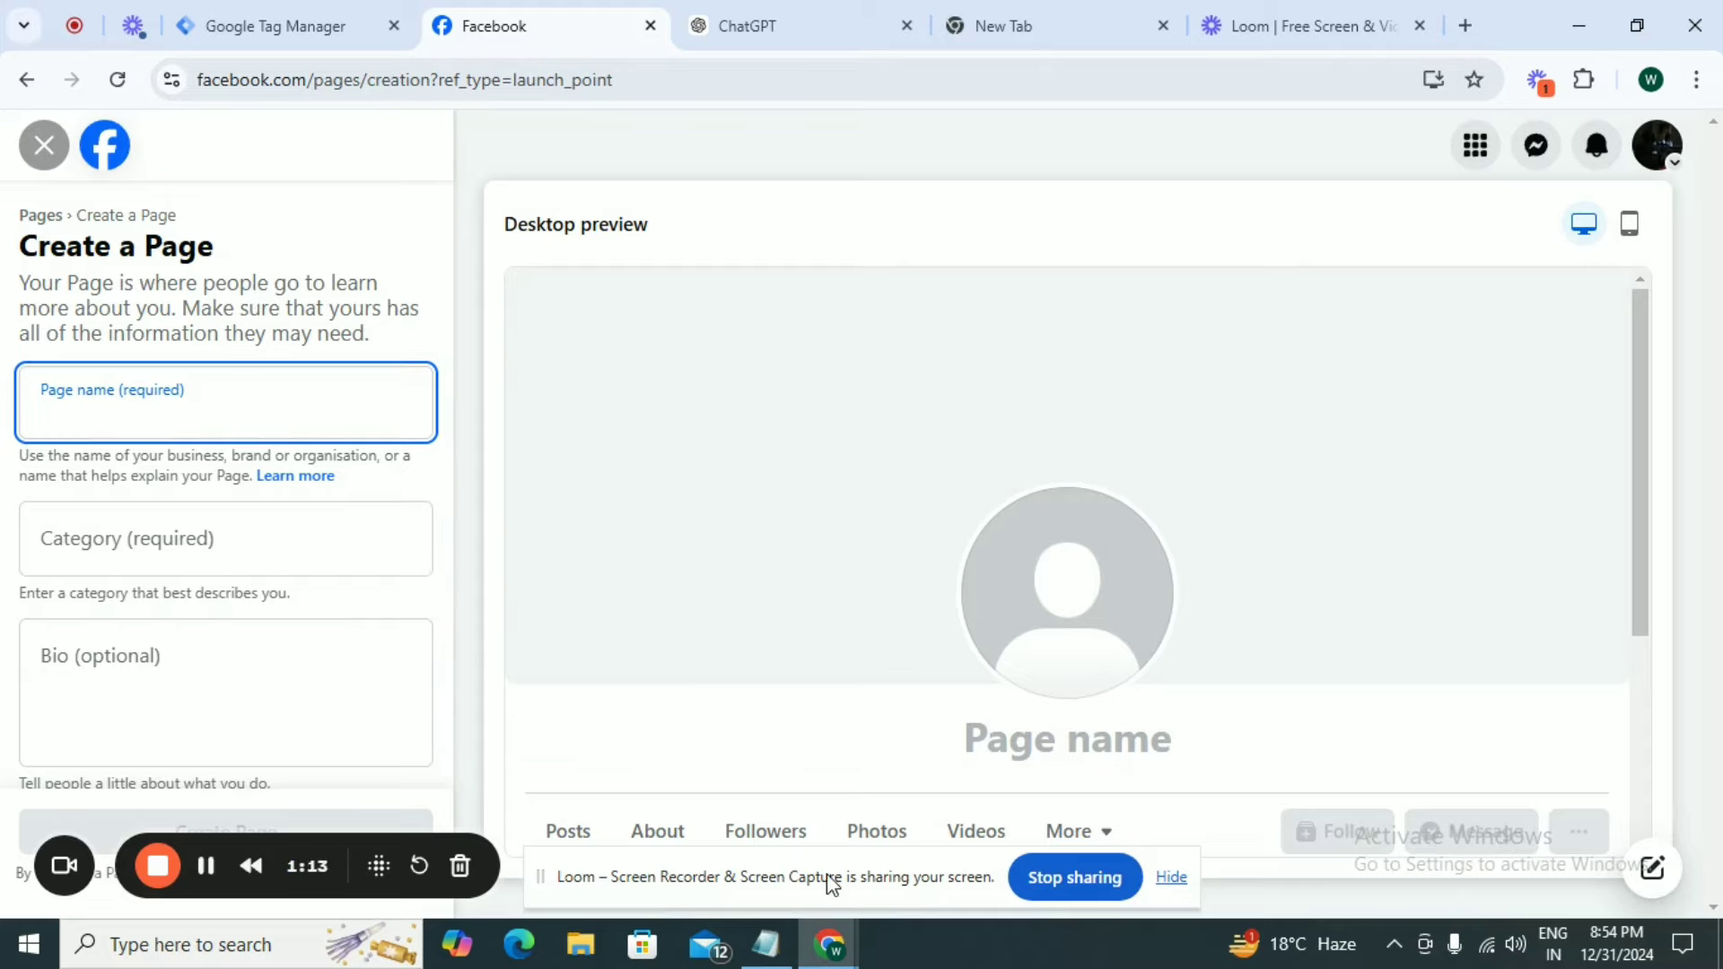
- Name the new Page "Wills Best Pick" and set its category to Health/beauty
mouse_move(765, 943)
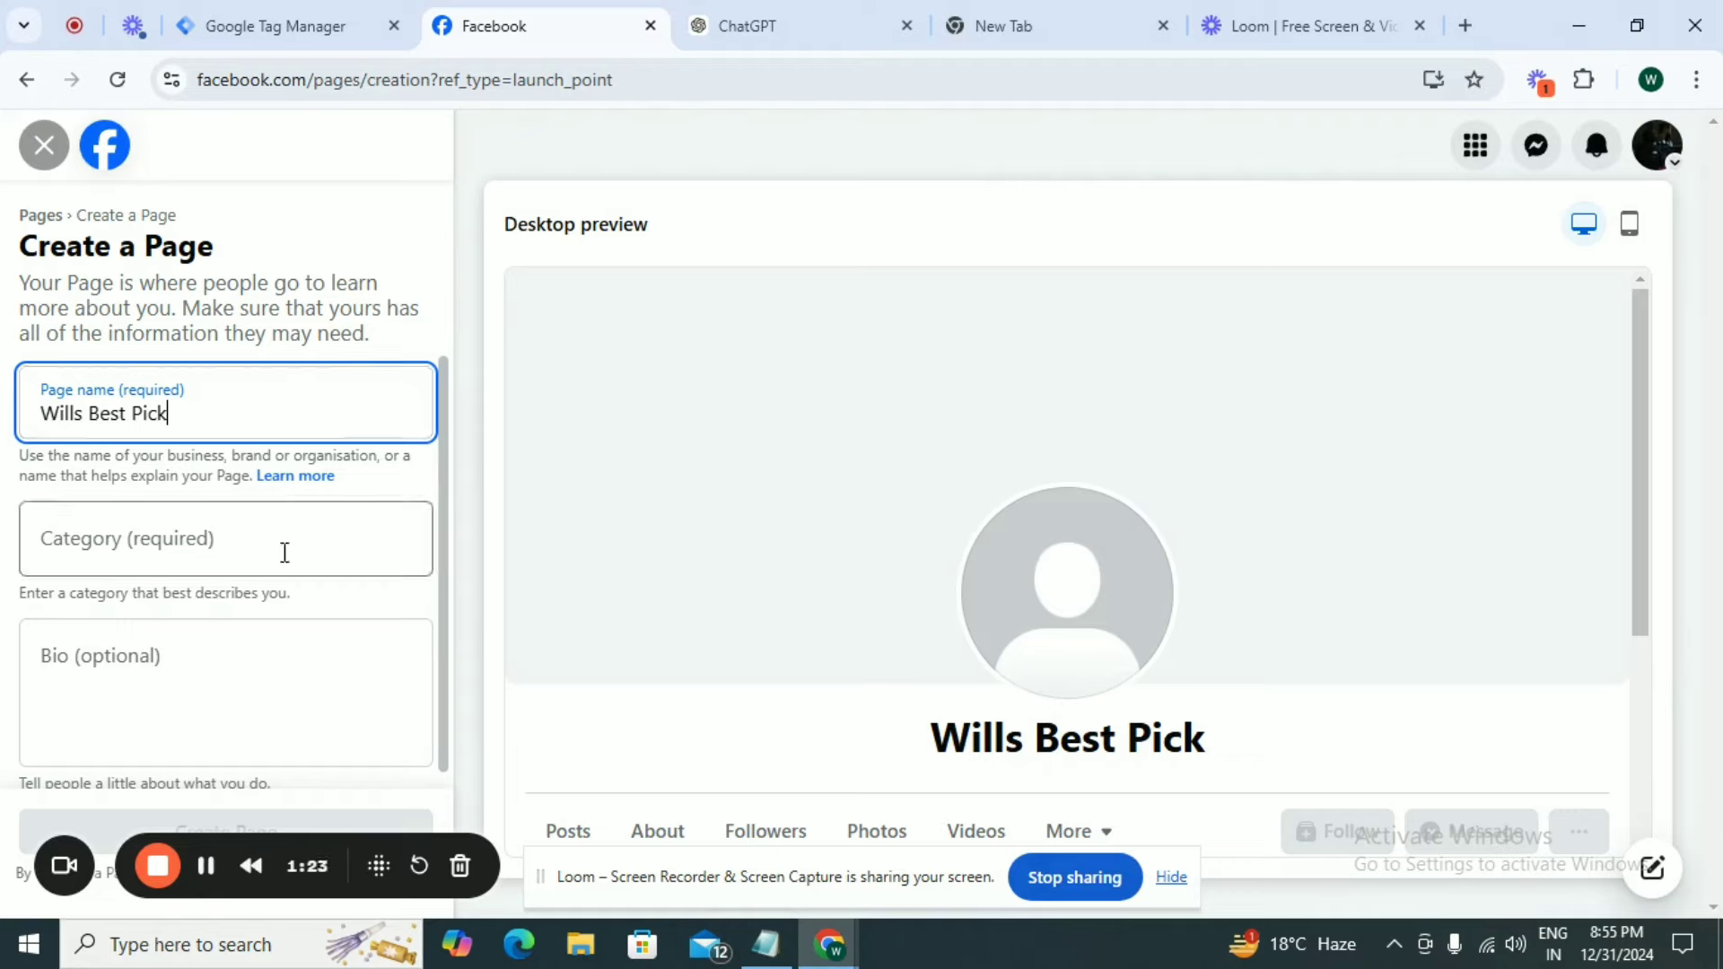
click(284, 553)
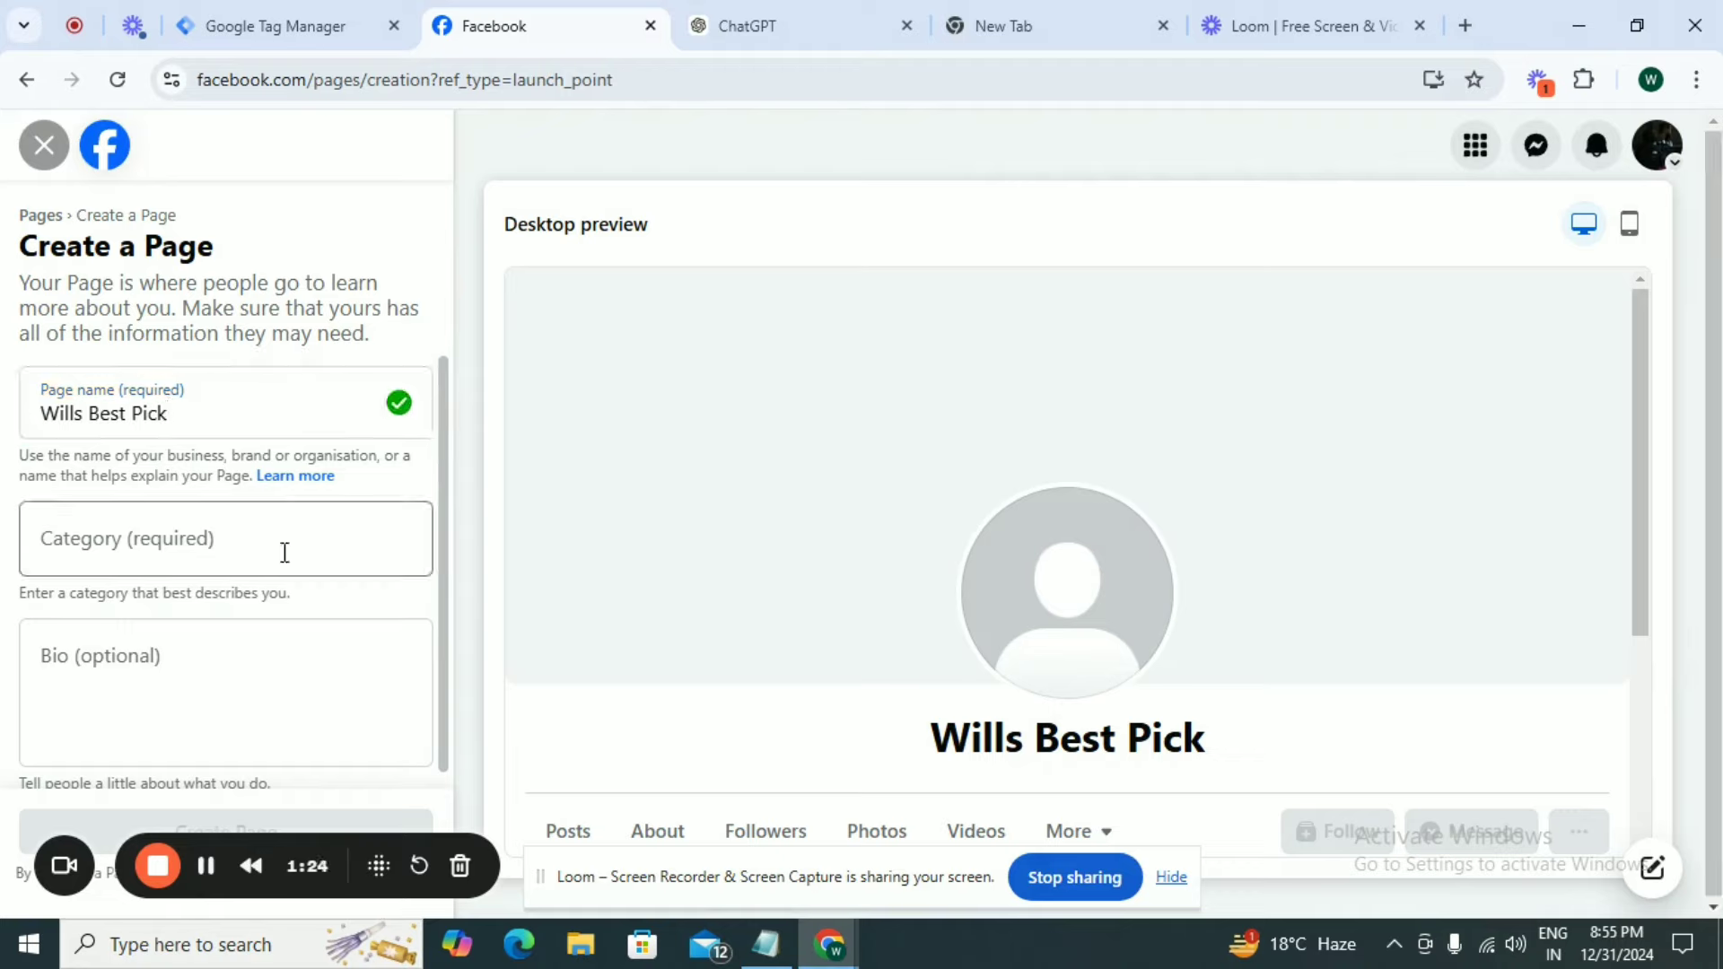
click(284, 552)
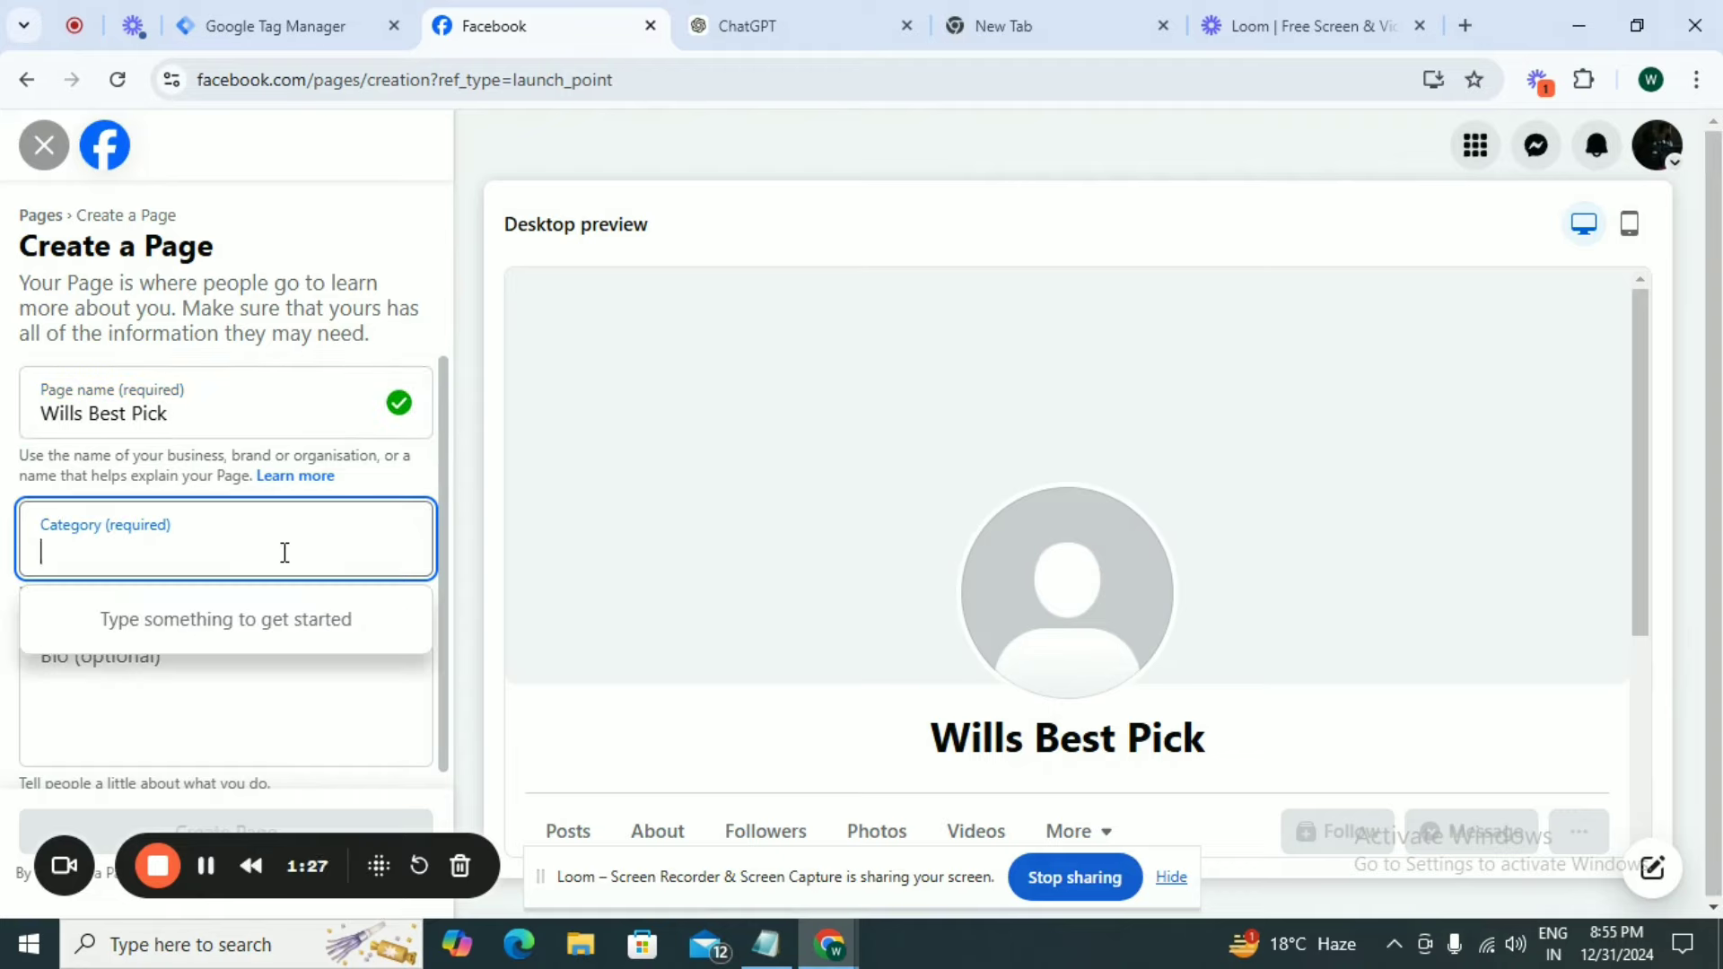
text(hea)
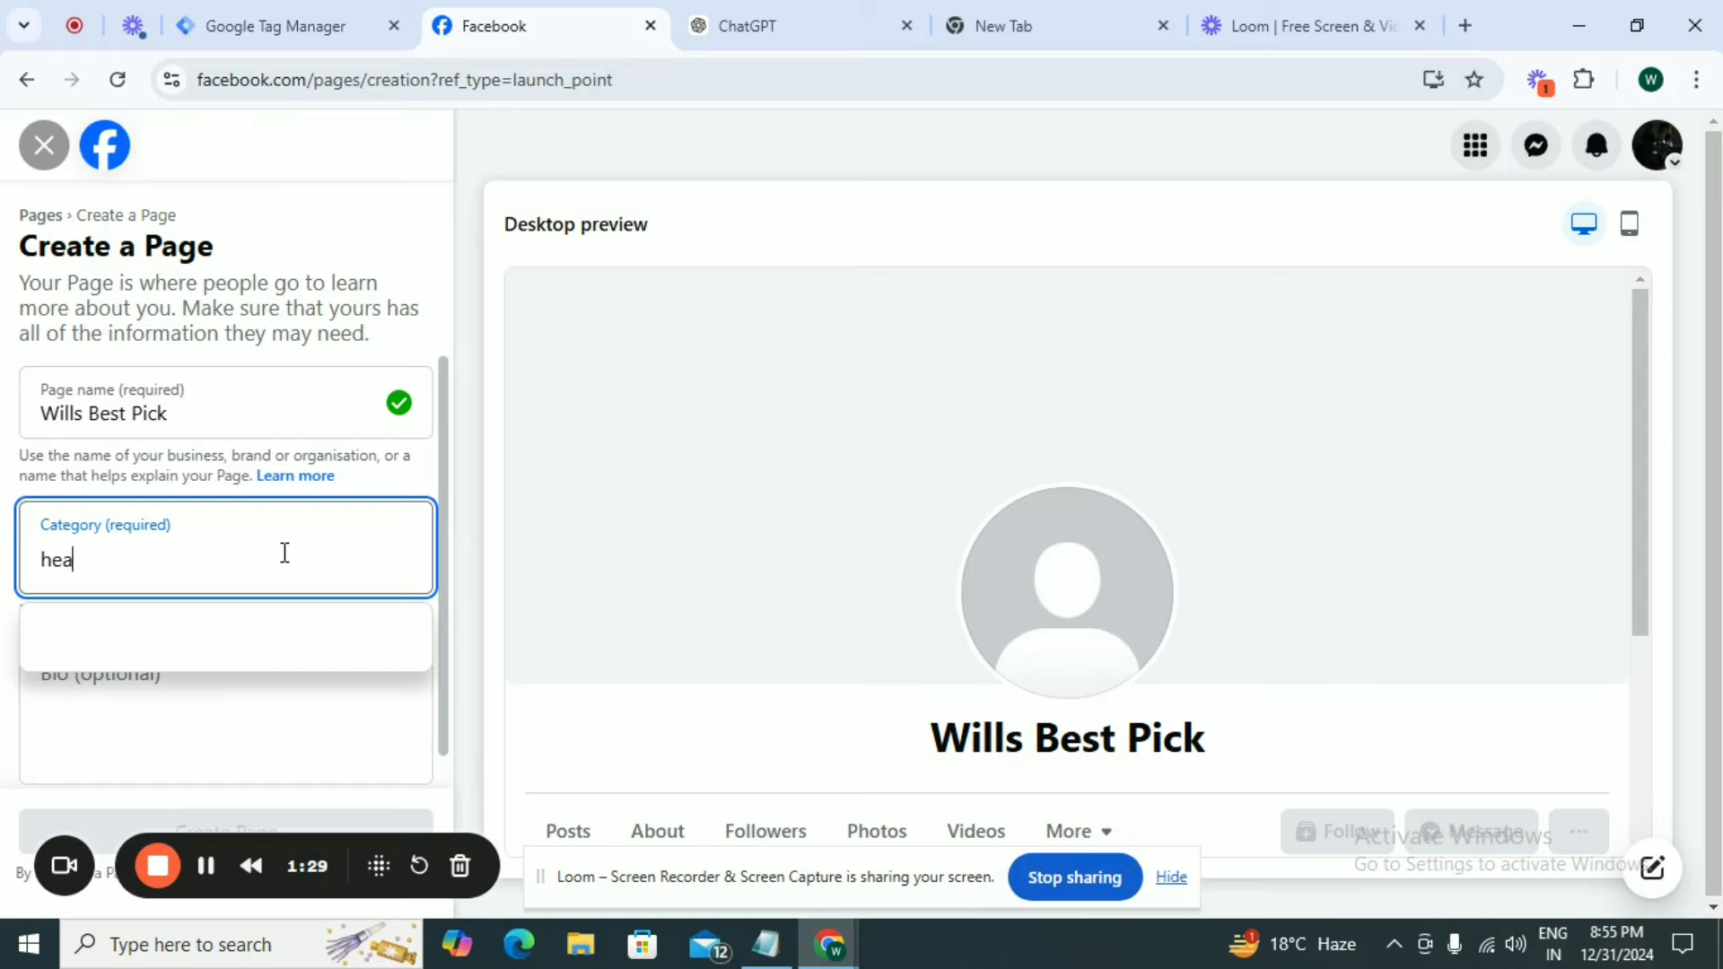
text(lth)
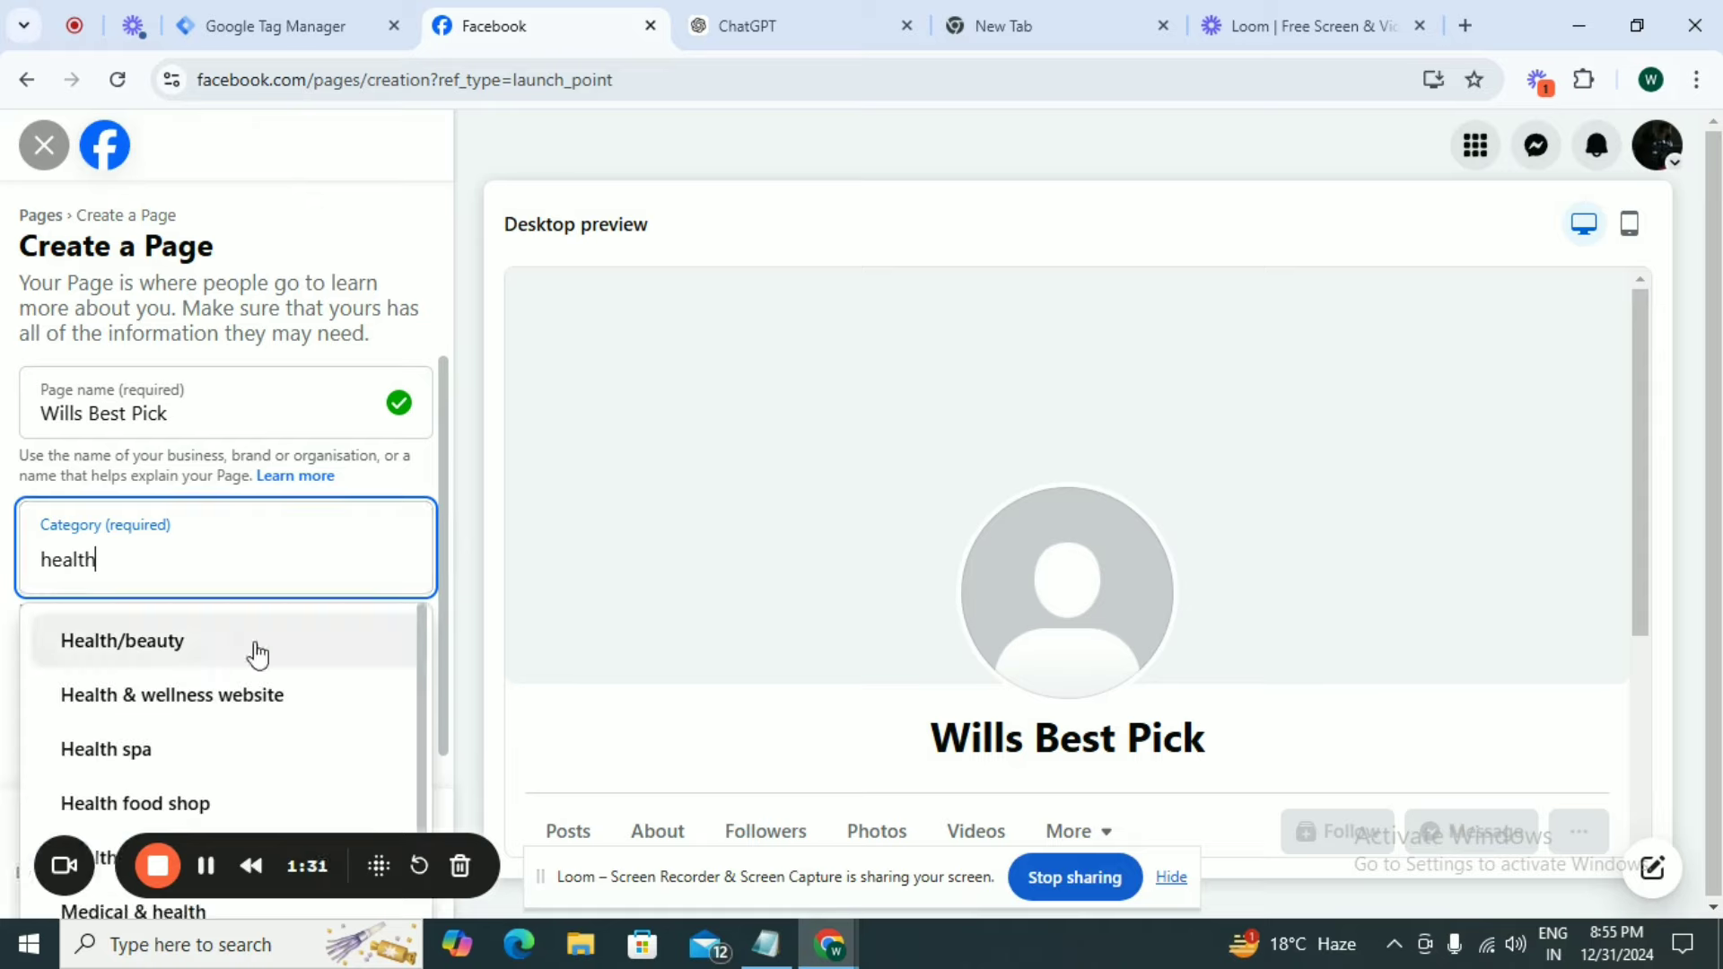
click(257, 653)
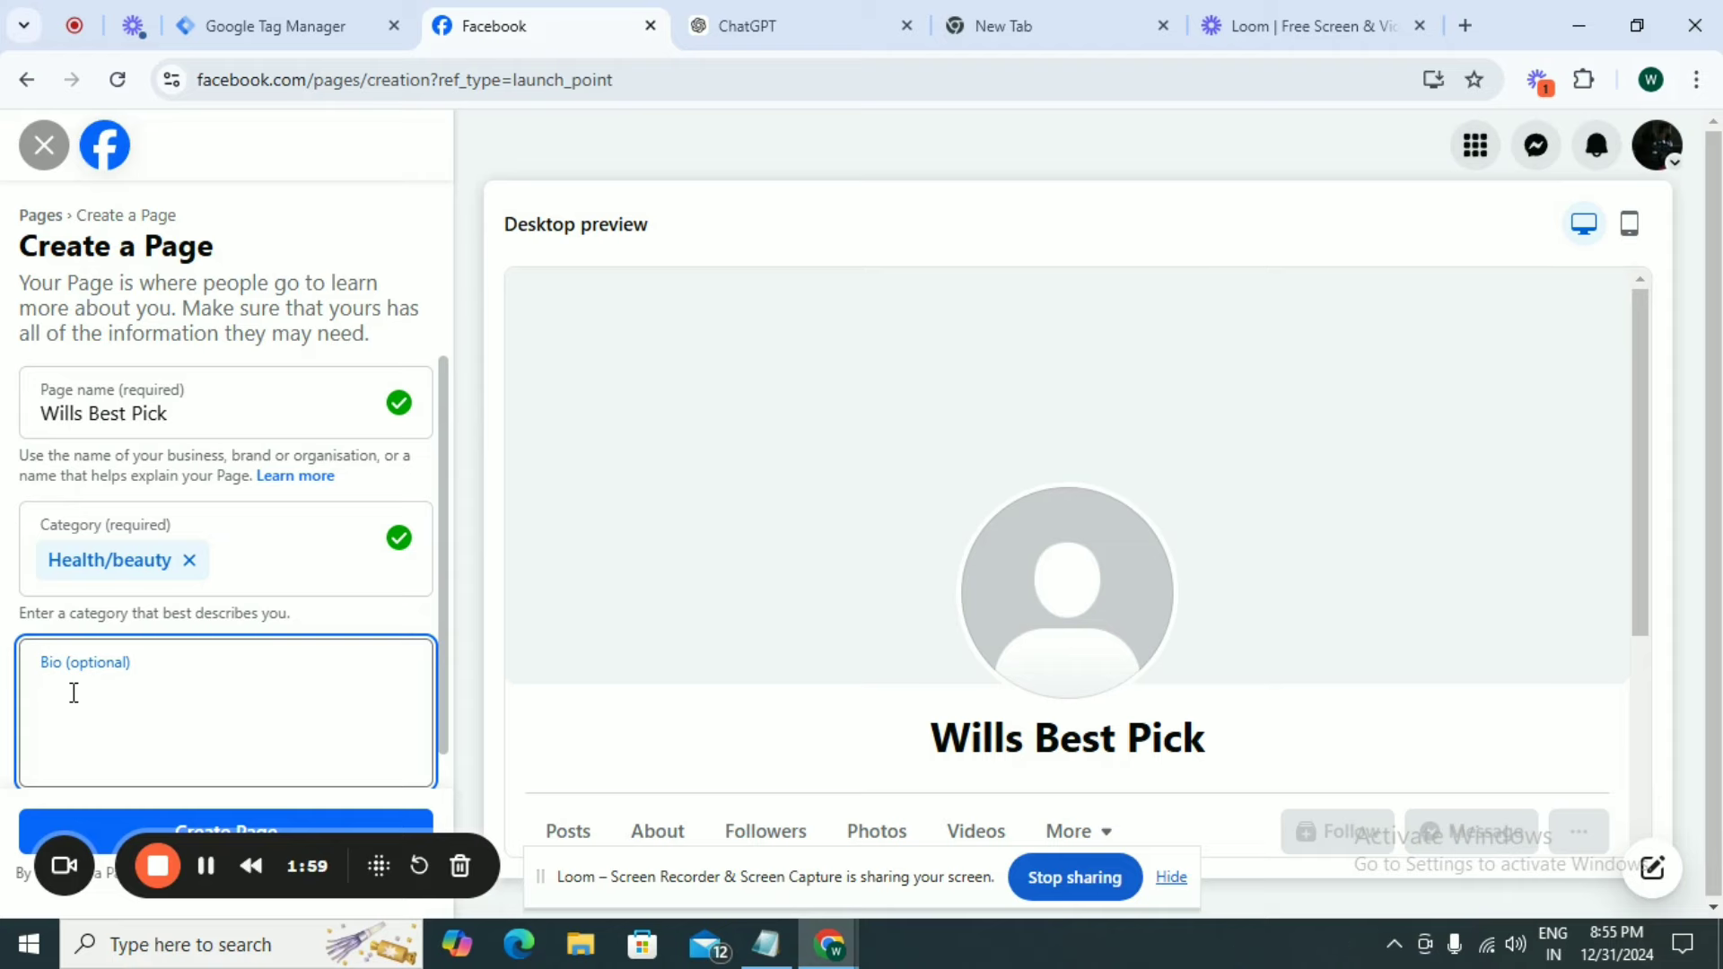
- Paste the bio starting "Welcome to the official Facebook page for WillsBestPick.com!" and create the Page
key(ctrl+v)
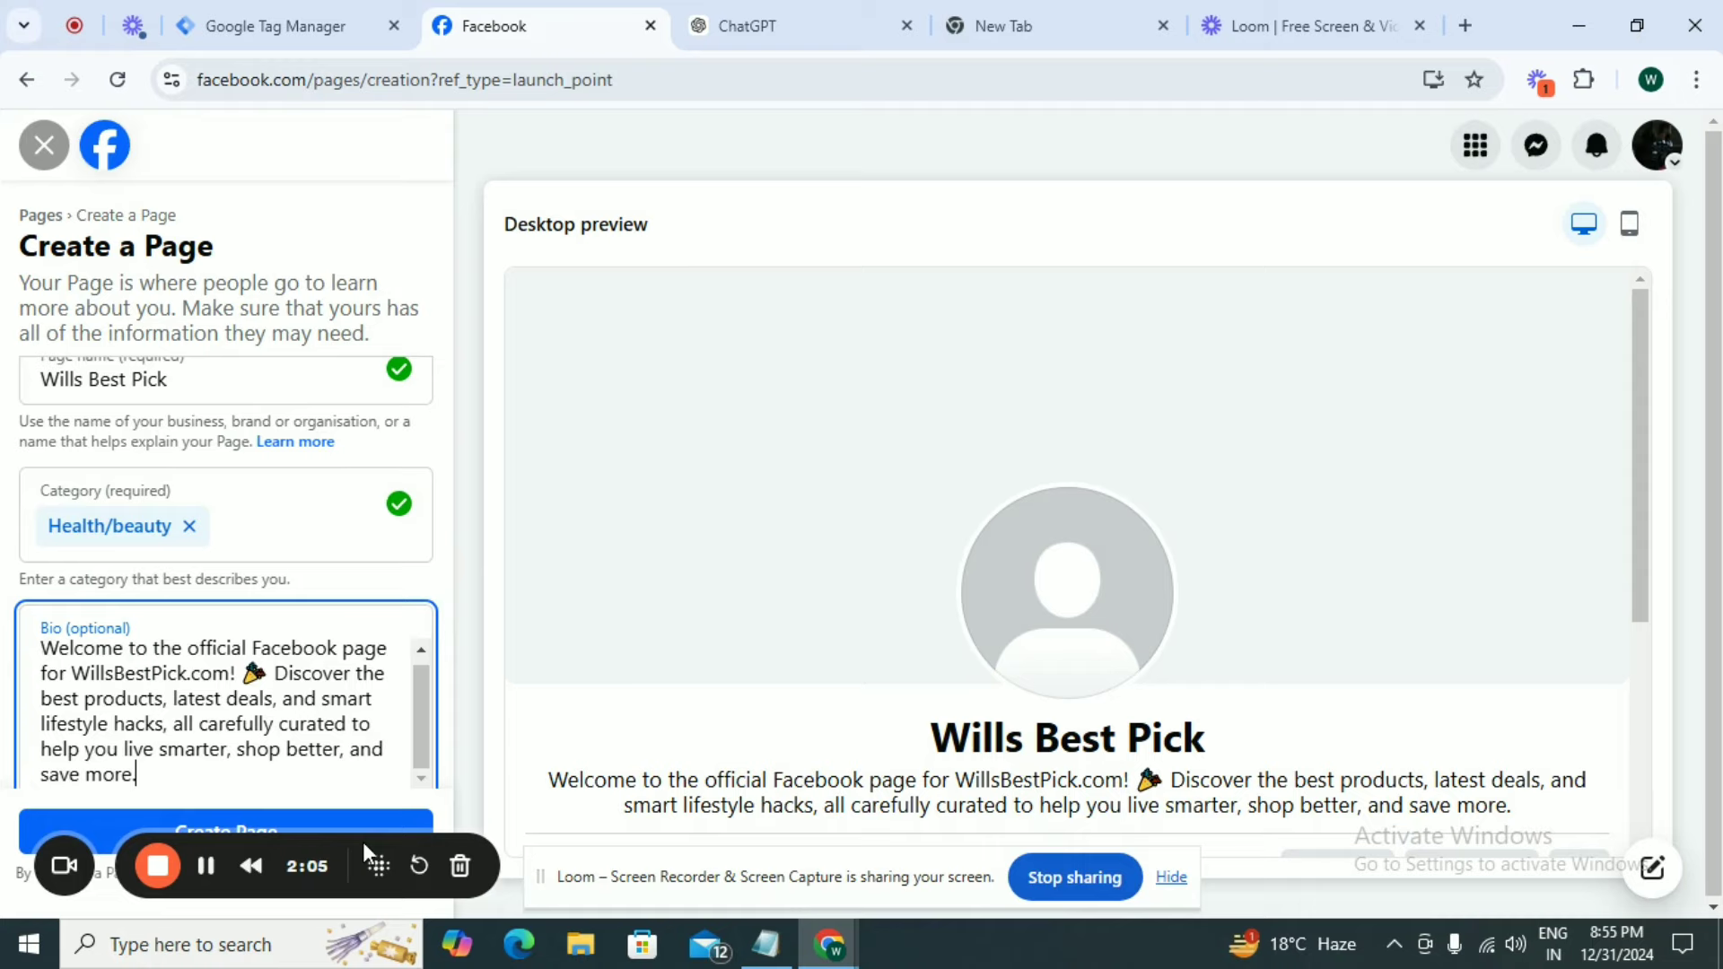
drag(363, 842, 783, 924)
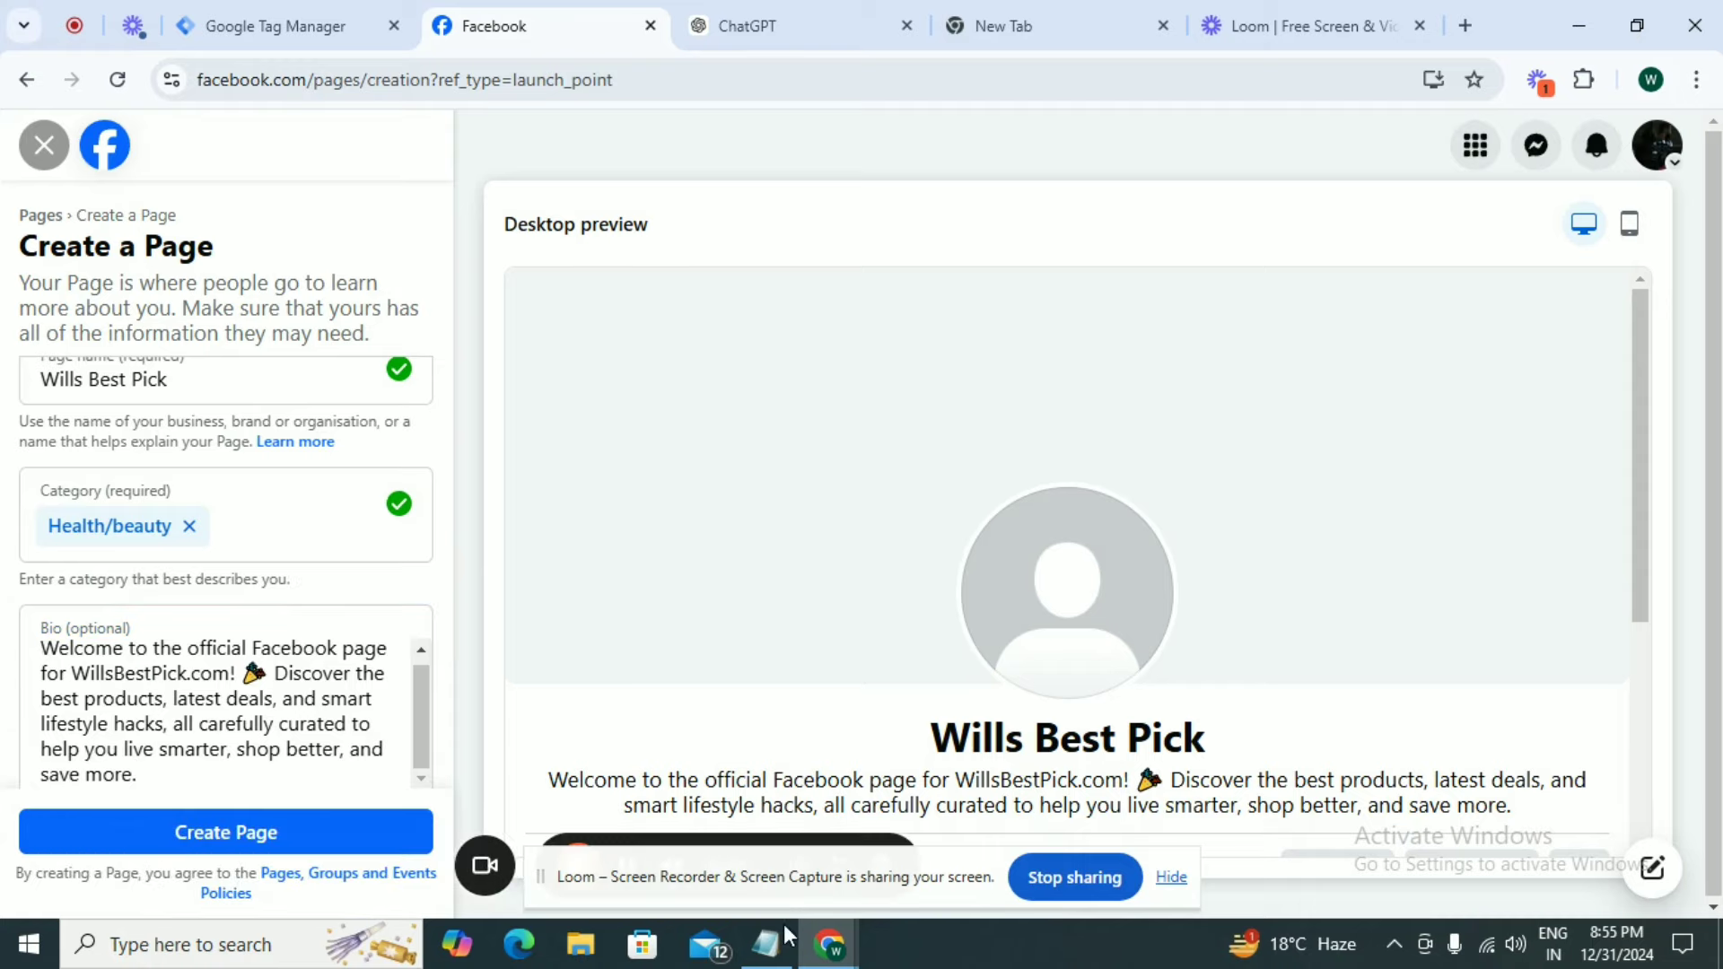
click(226, 834)
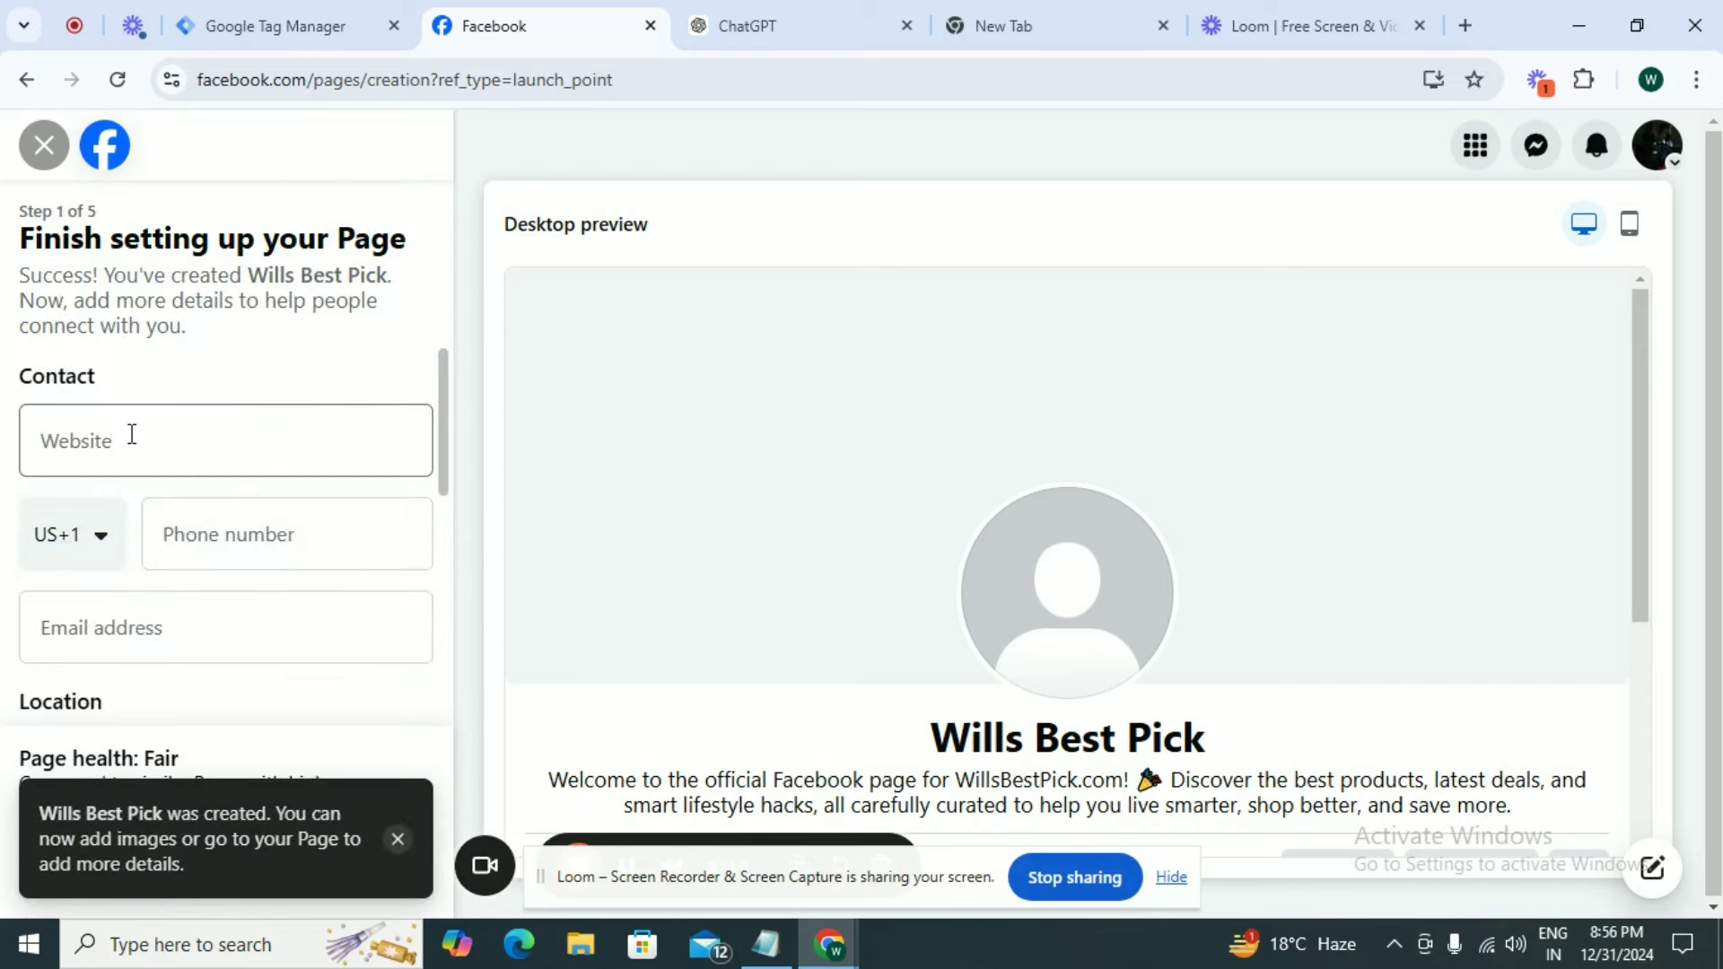
click(132, 434)
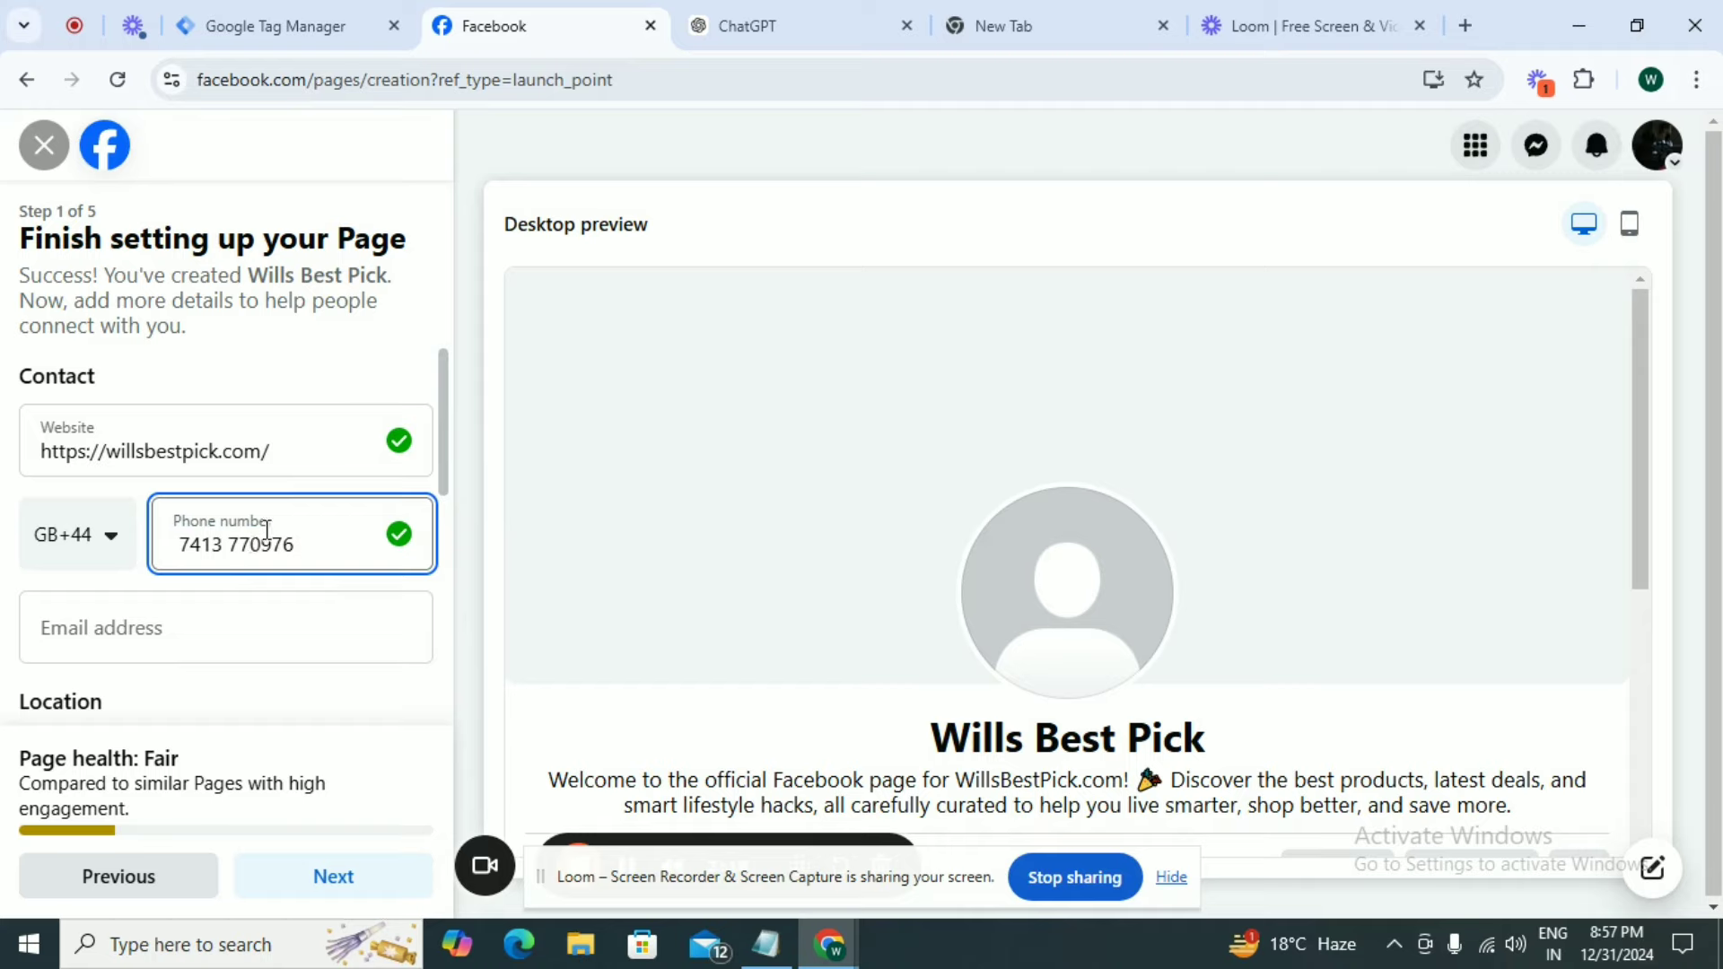
click(227, 634)
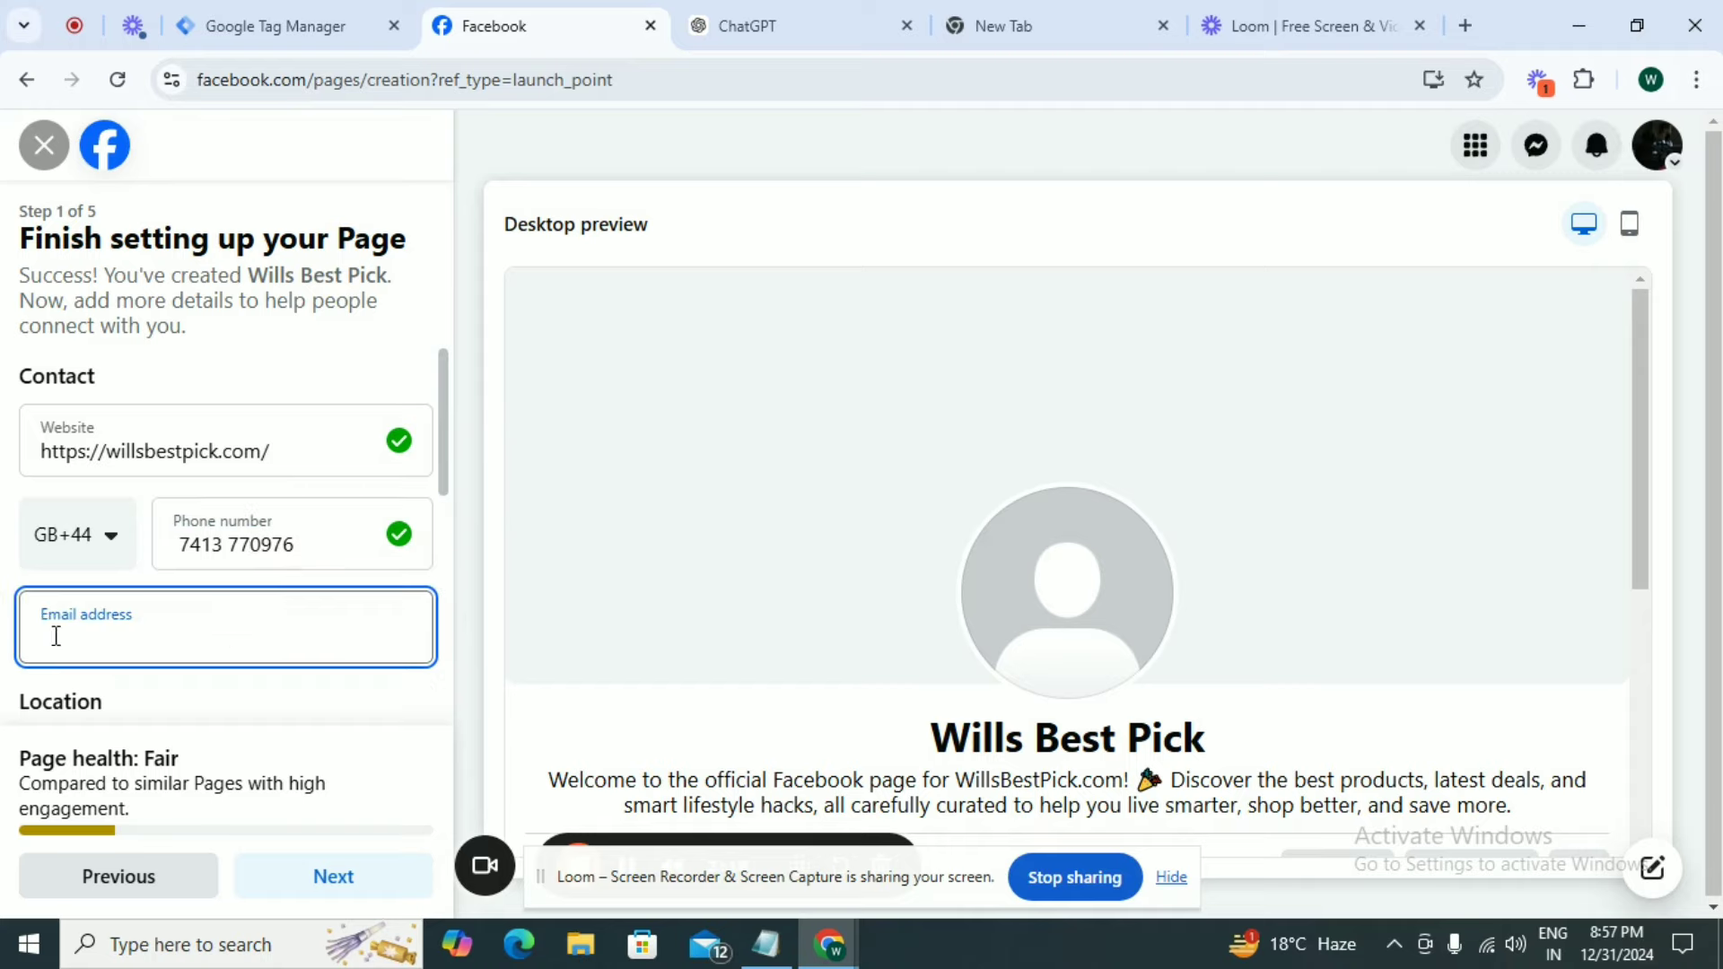
key(ctrl+v)
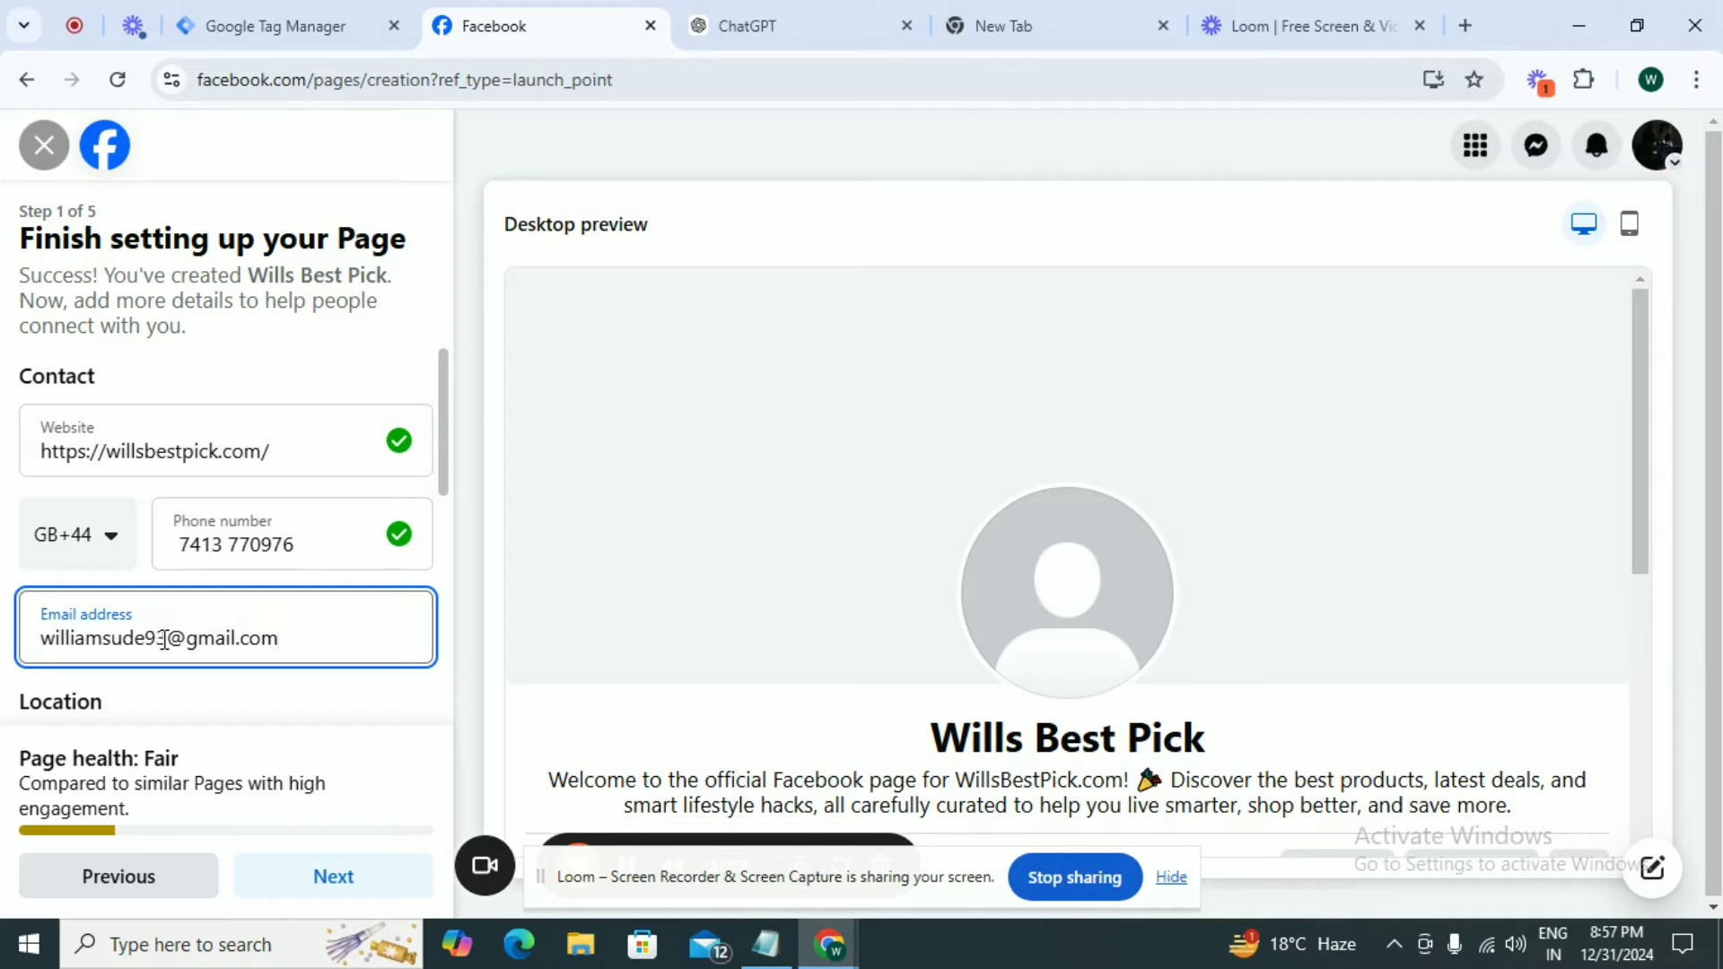
- Leave the location blank, set the opening hours to Always open and continue to customising the Page
scroll(164, 639, down, 3)
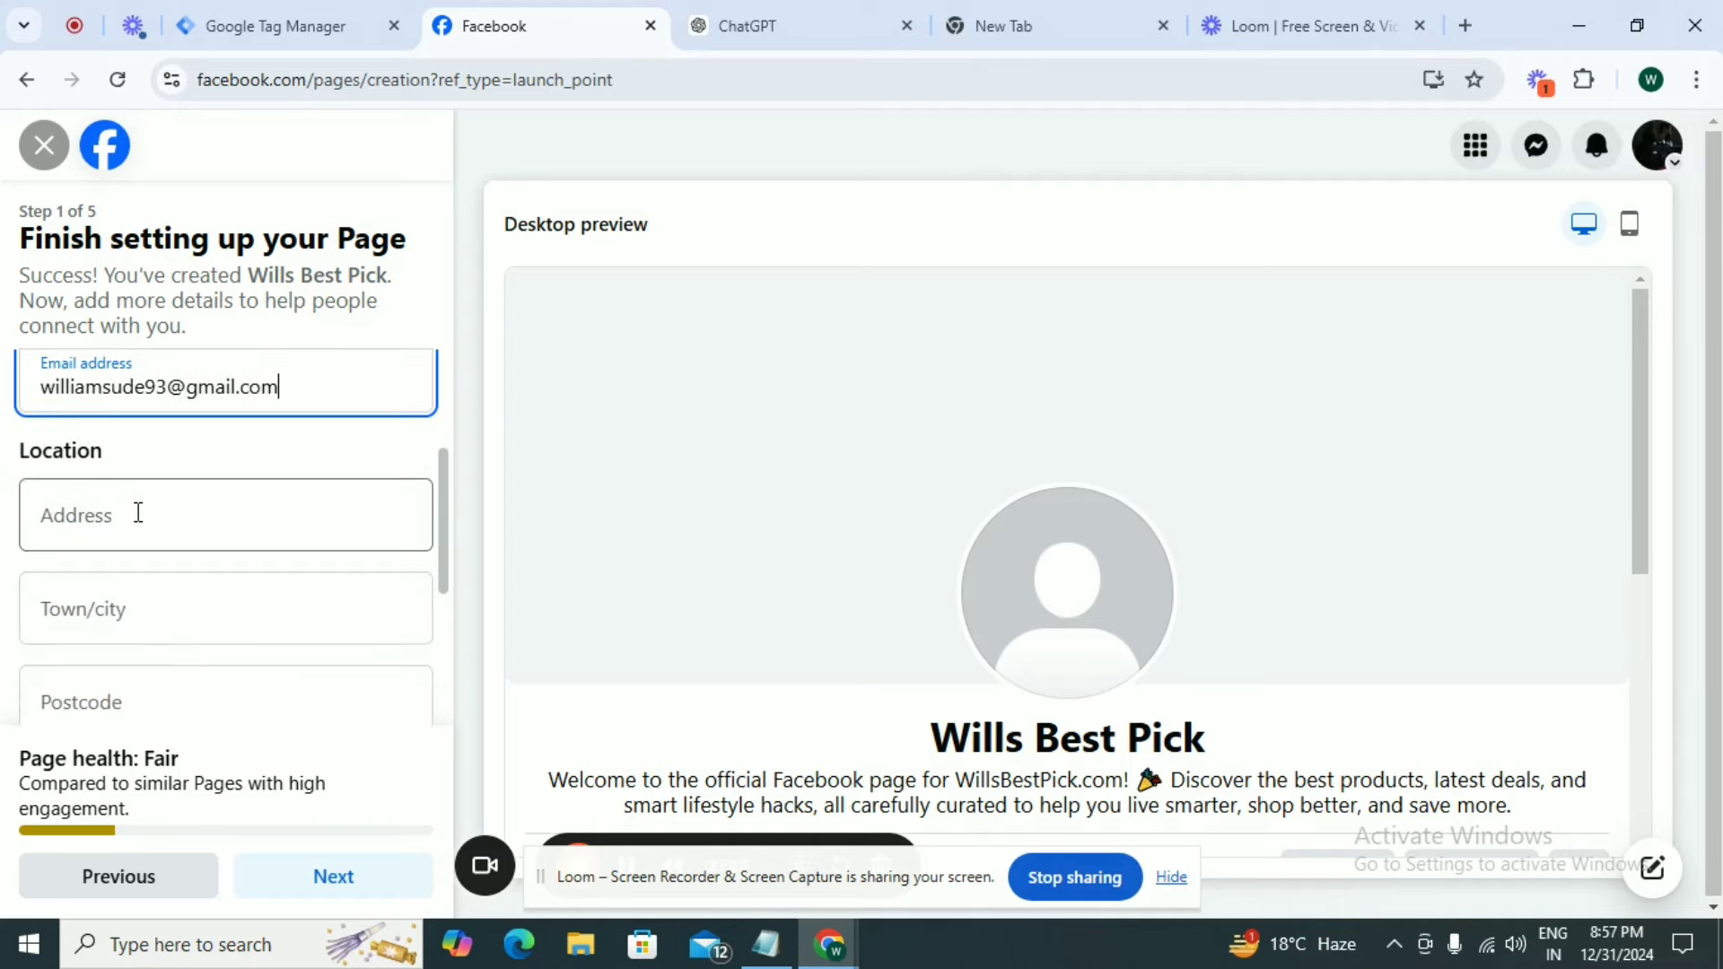
scroll(139, 512, down, 2)
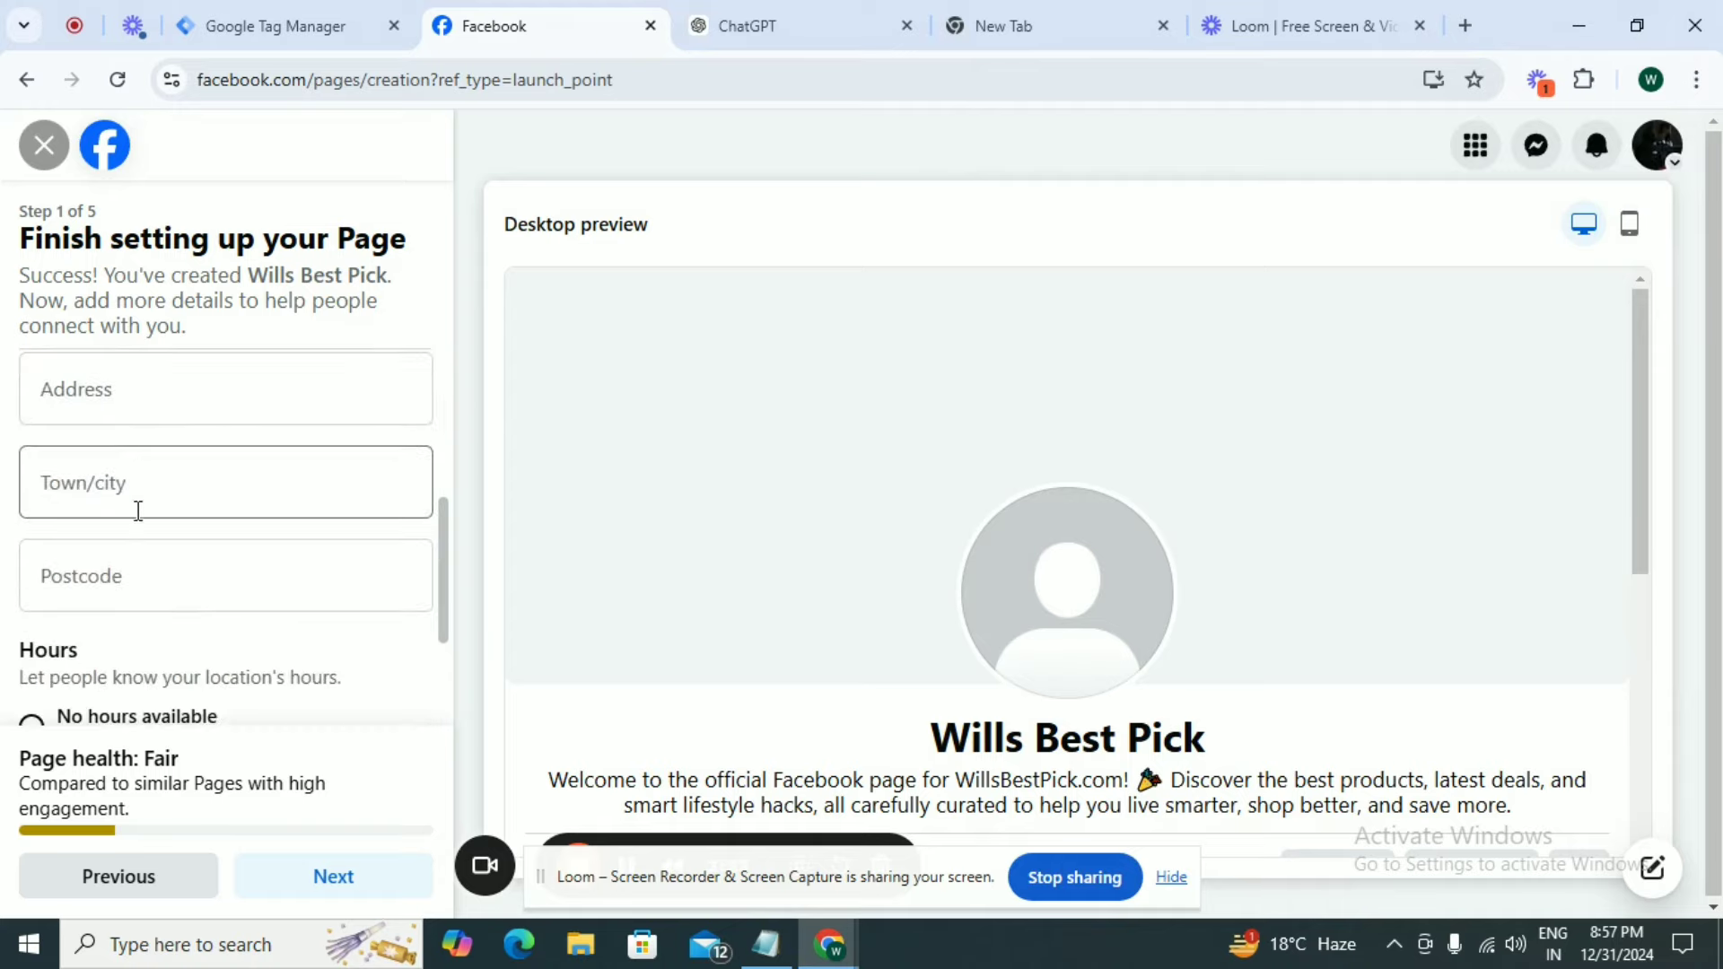
click(226, 482)
scroll(436, 499, down, 1)
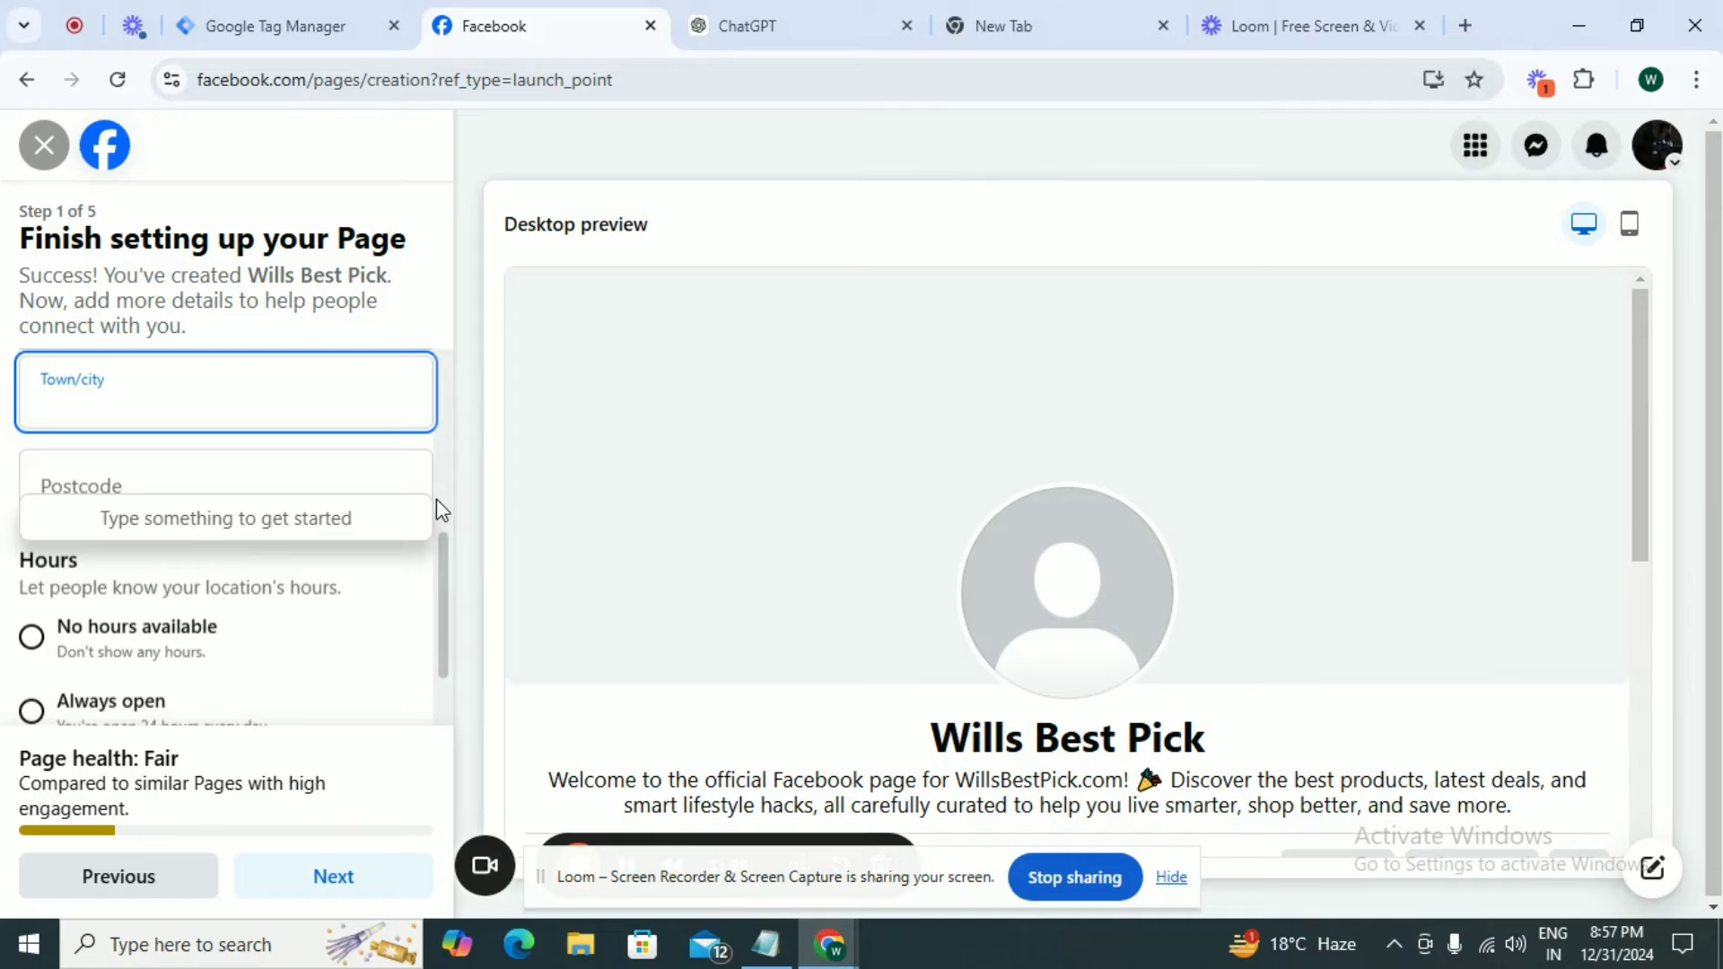
scroll(436, 499, down, 1)
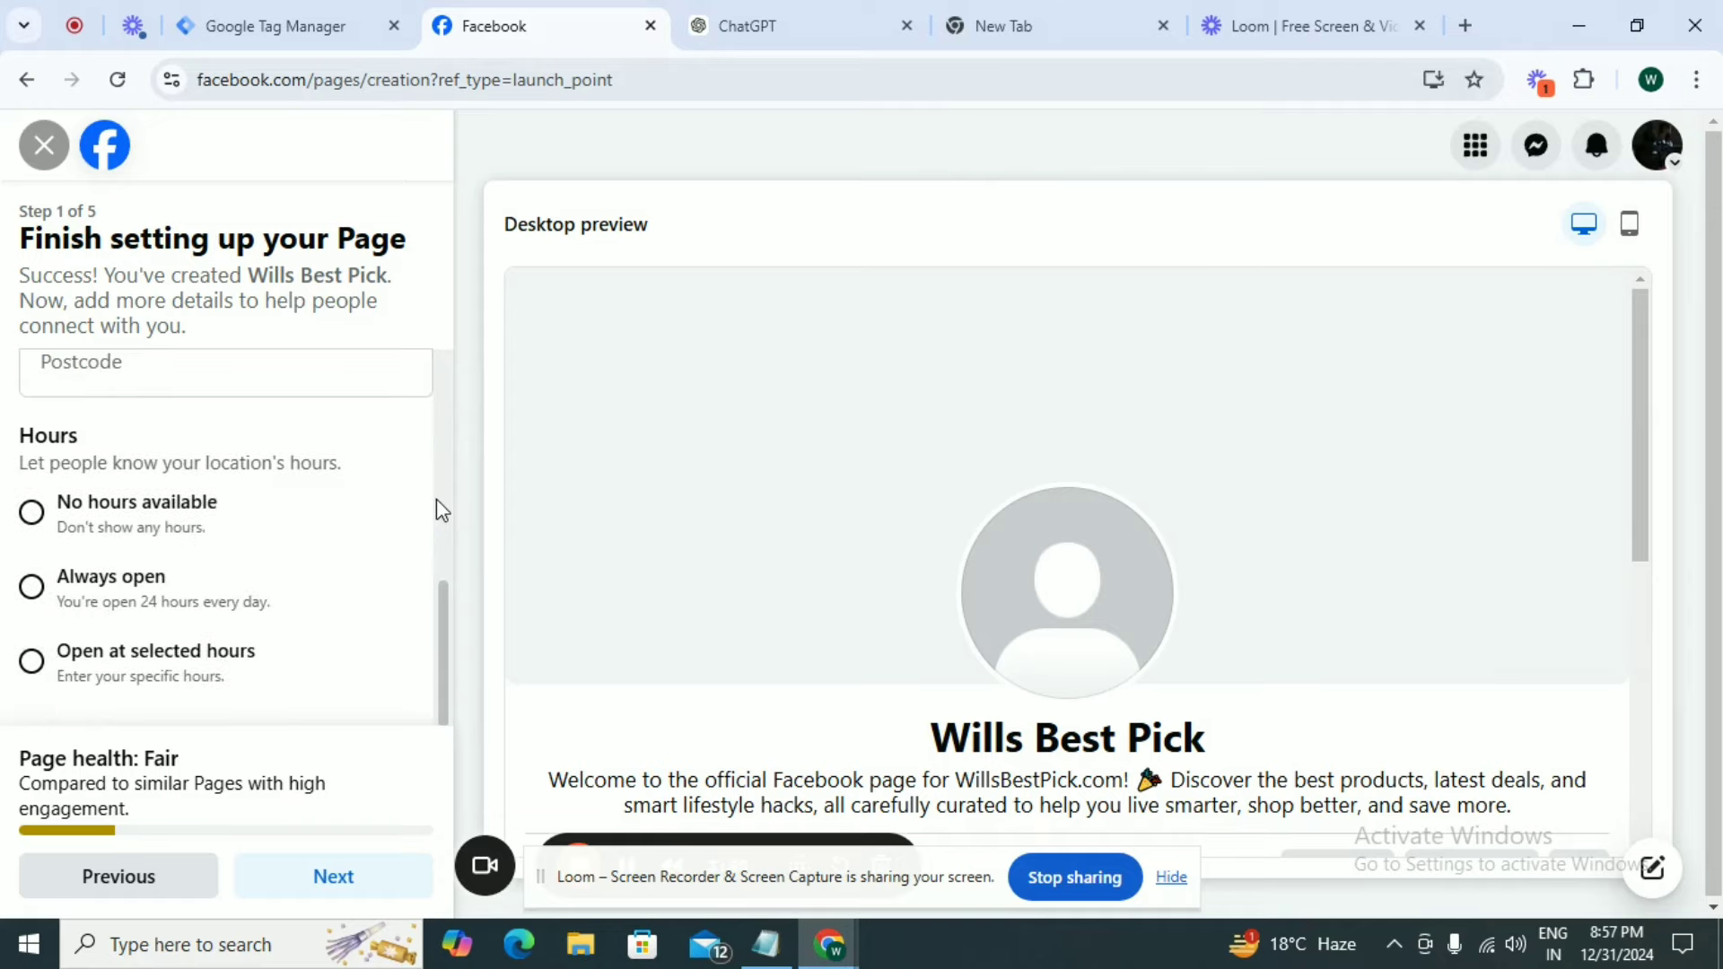
click(32, 588)
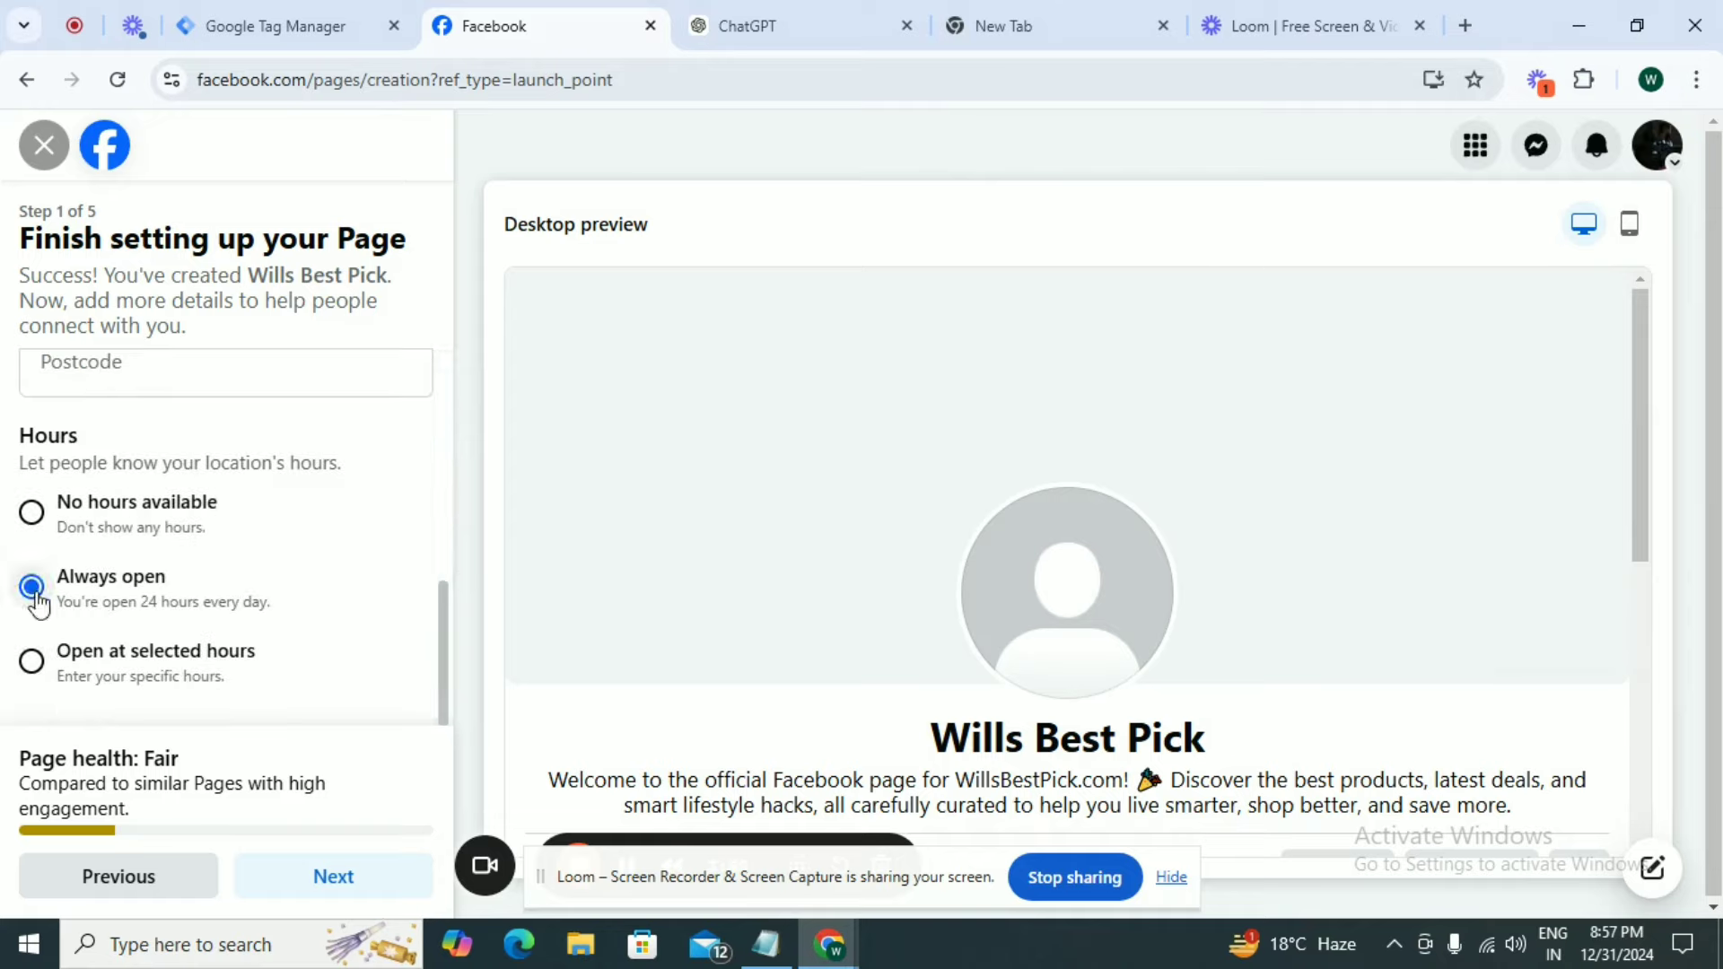
click(313, 878)
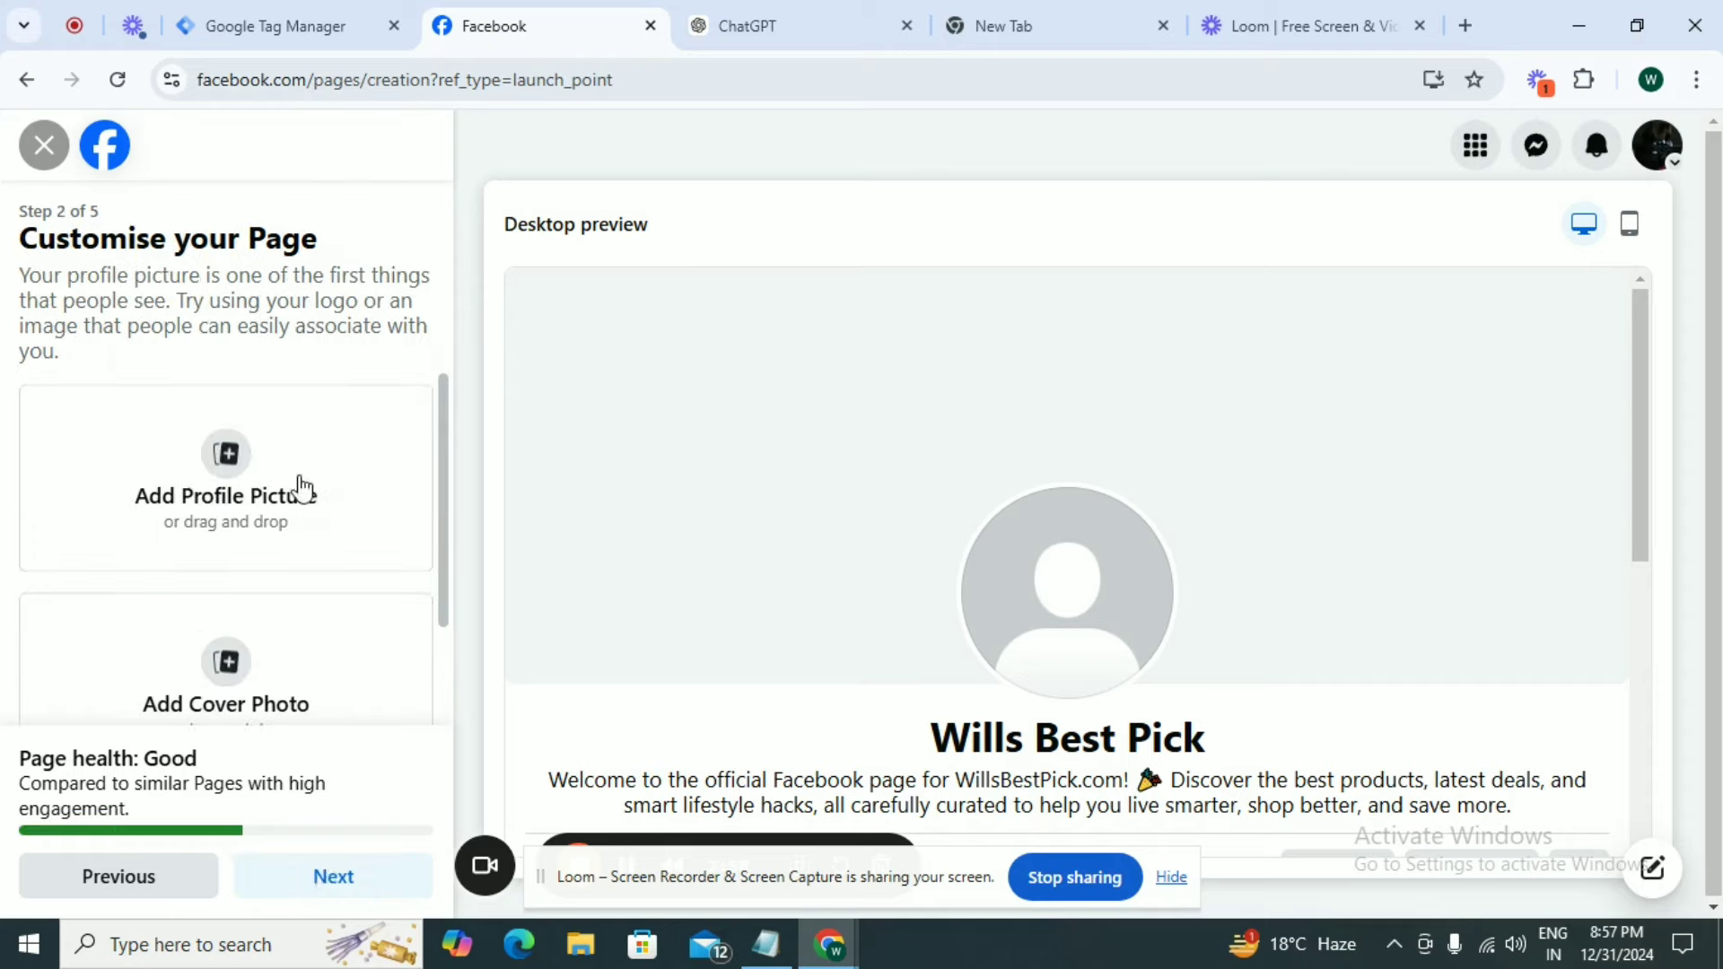
click(227, 458)
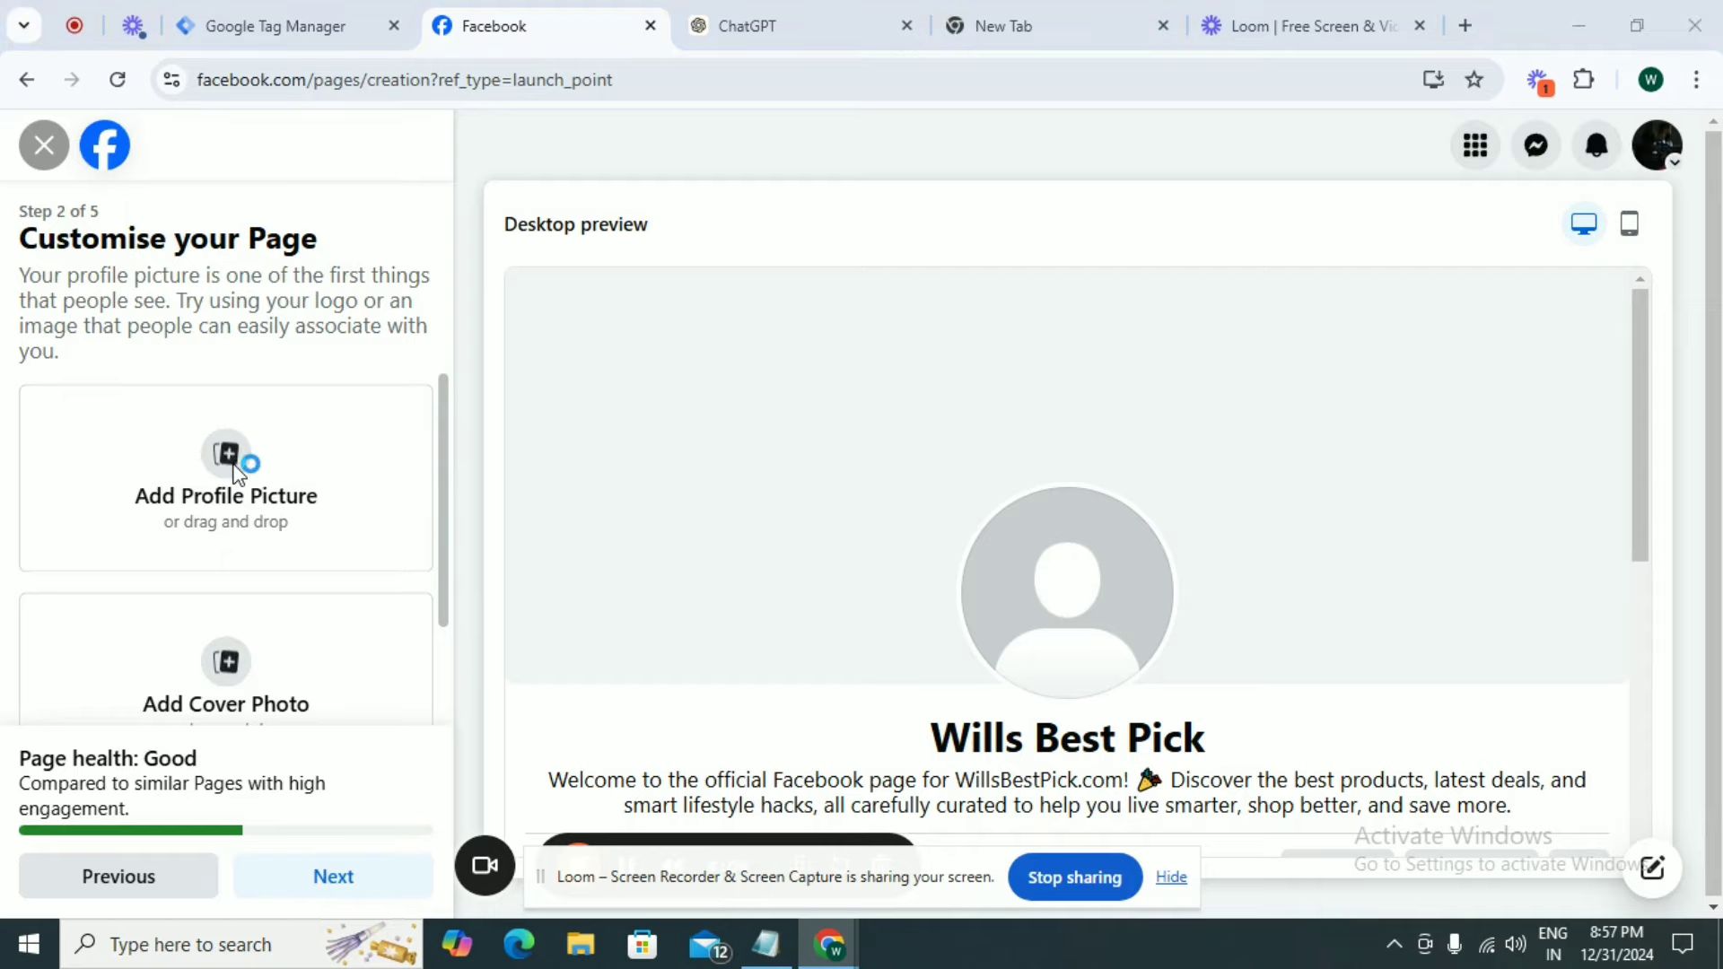
click(789, 354)
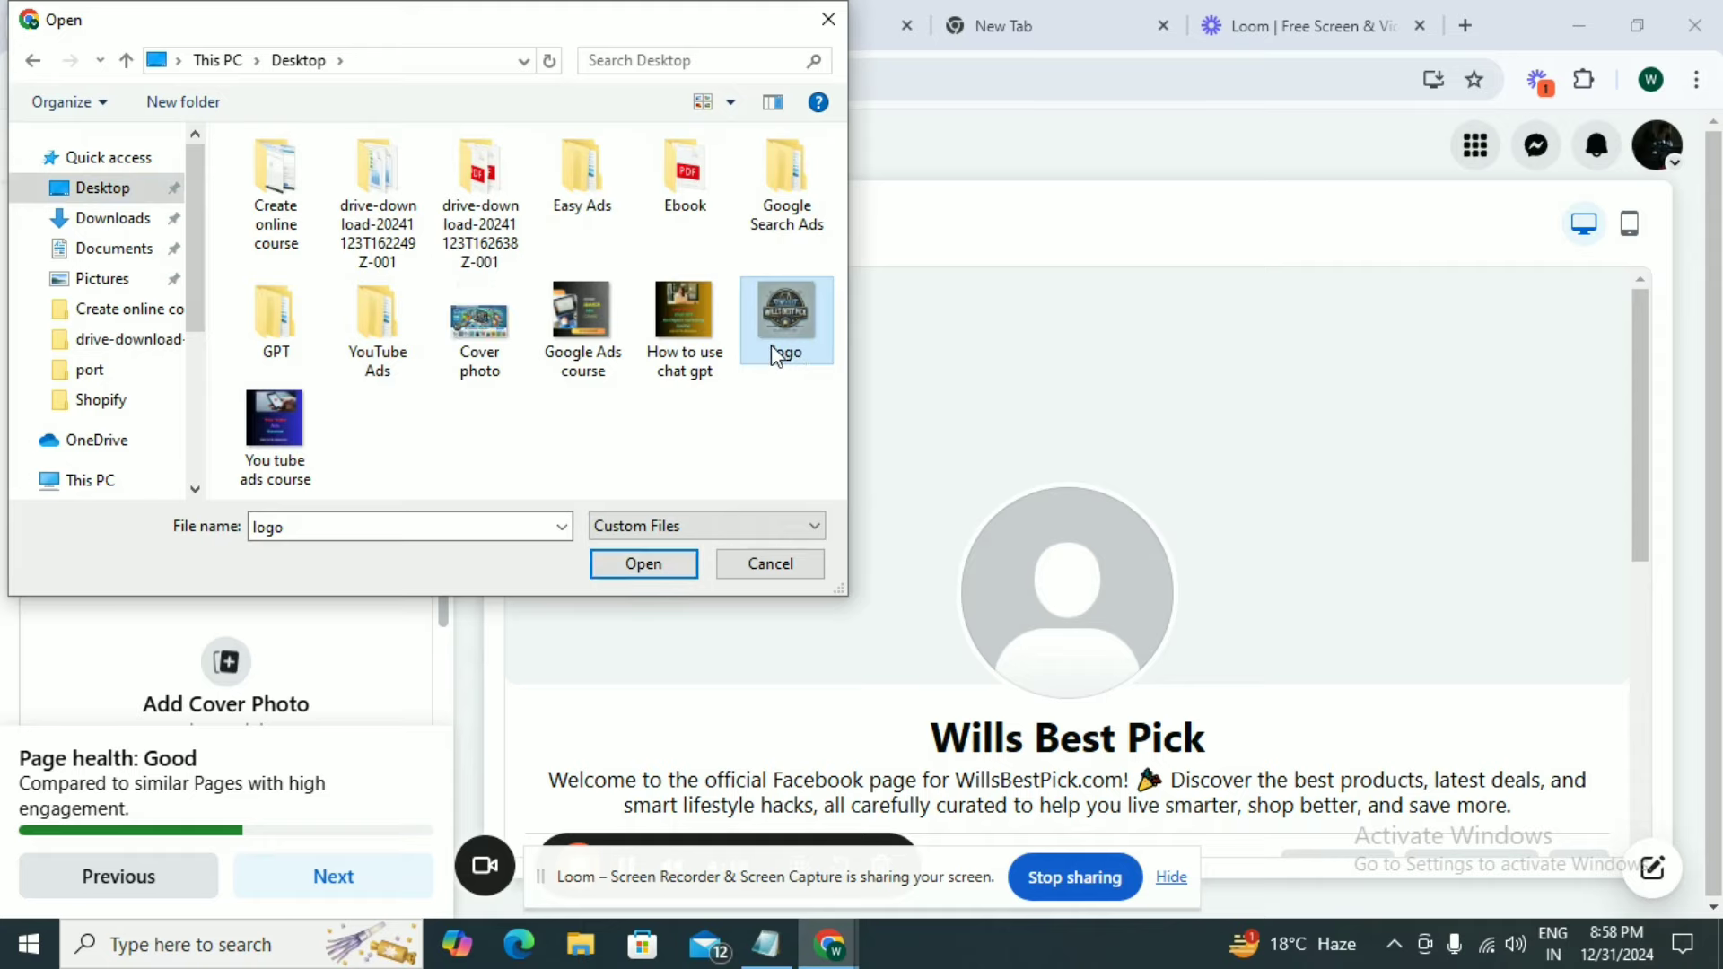
click(661, 572)
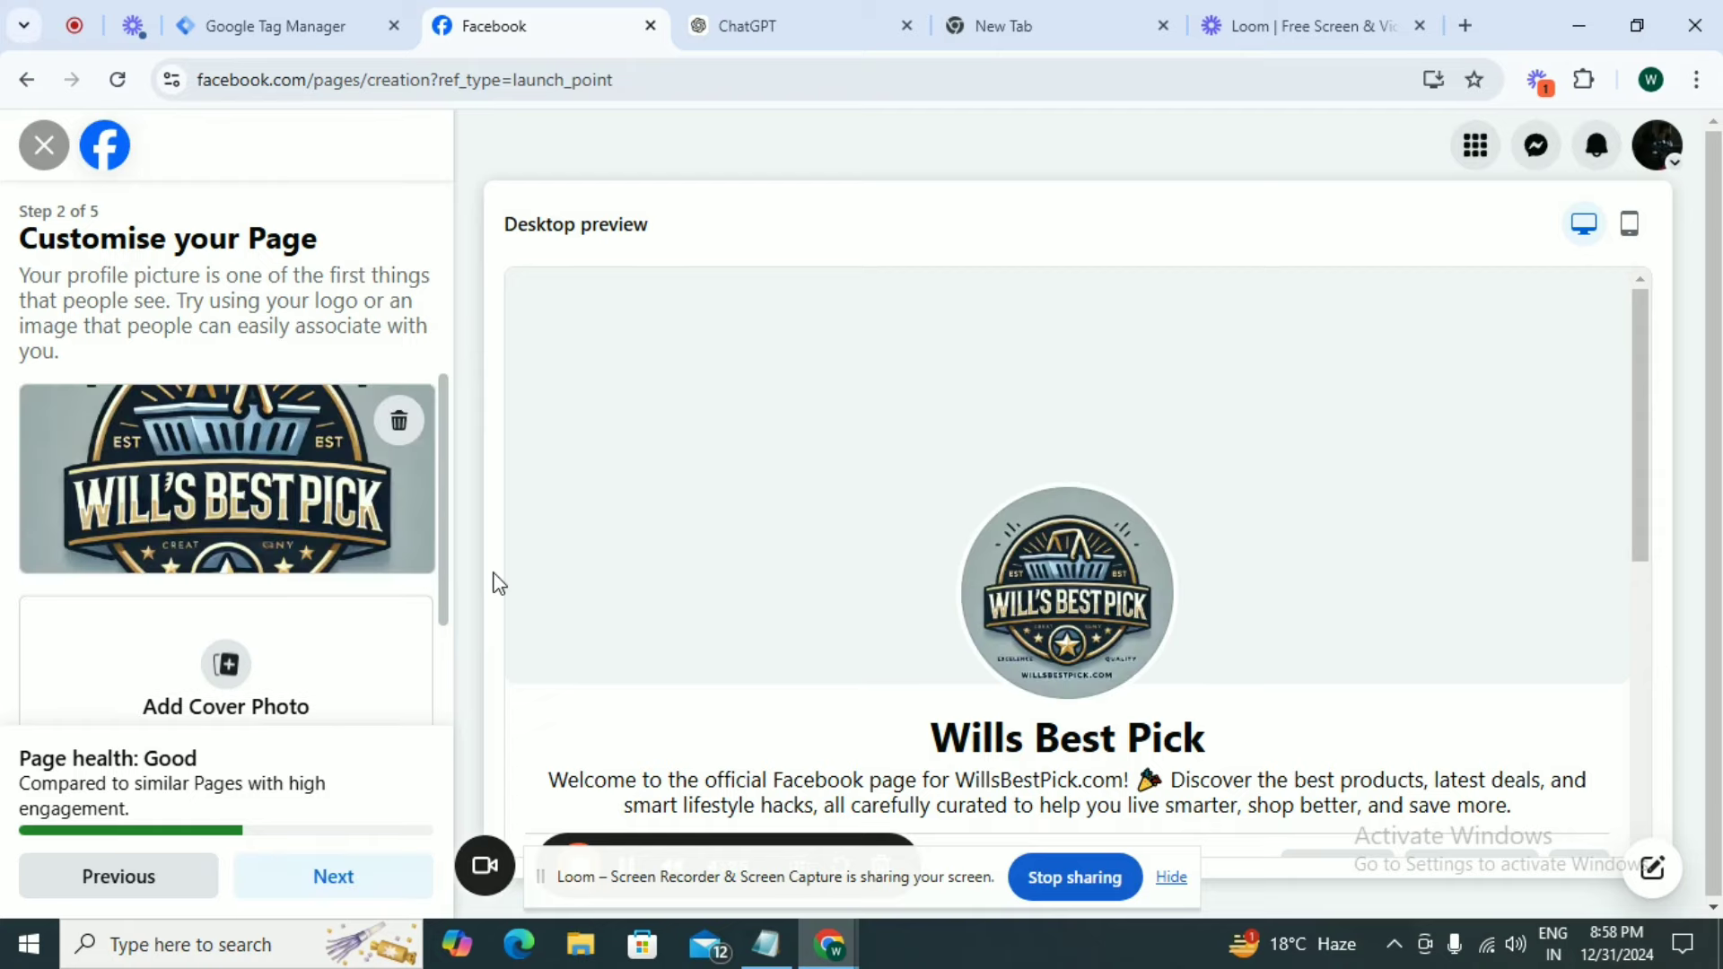
- Add the "Cover photo" image from the Desktop as the Page's cover photo
click(230, 666)
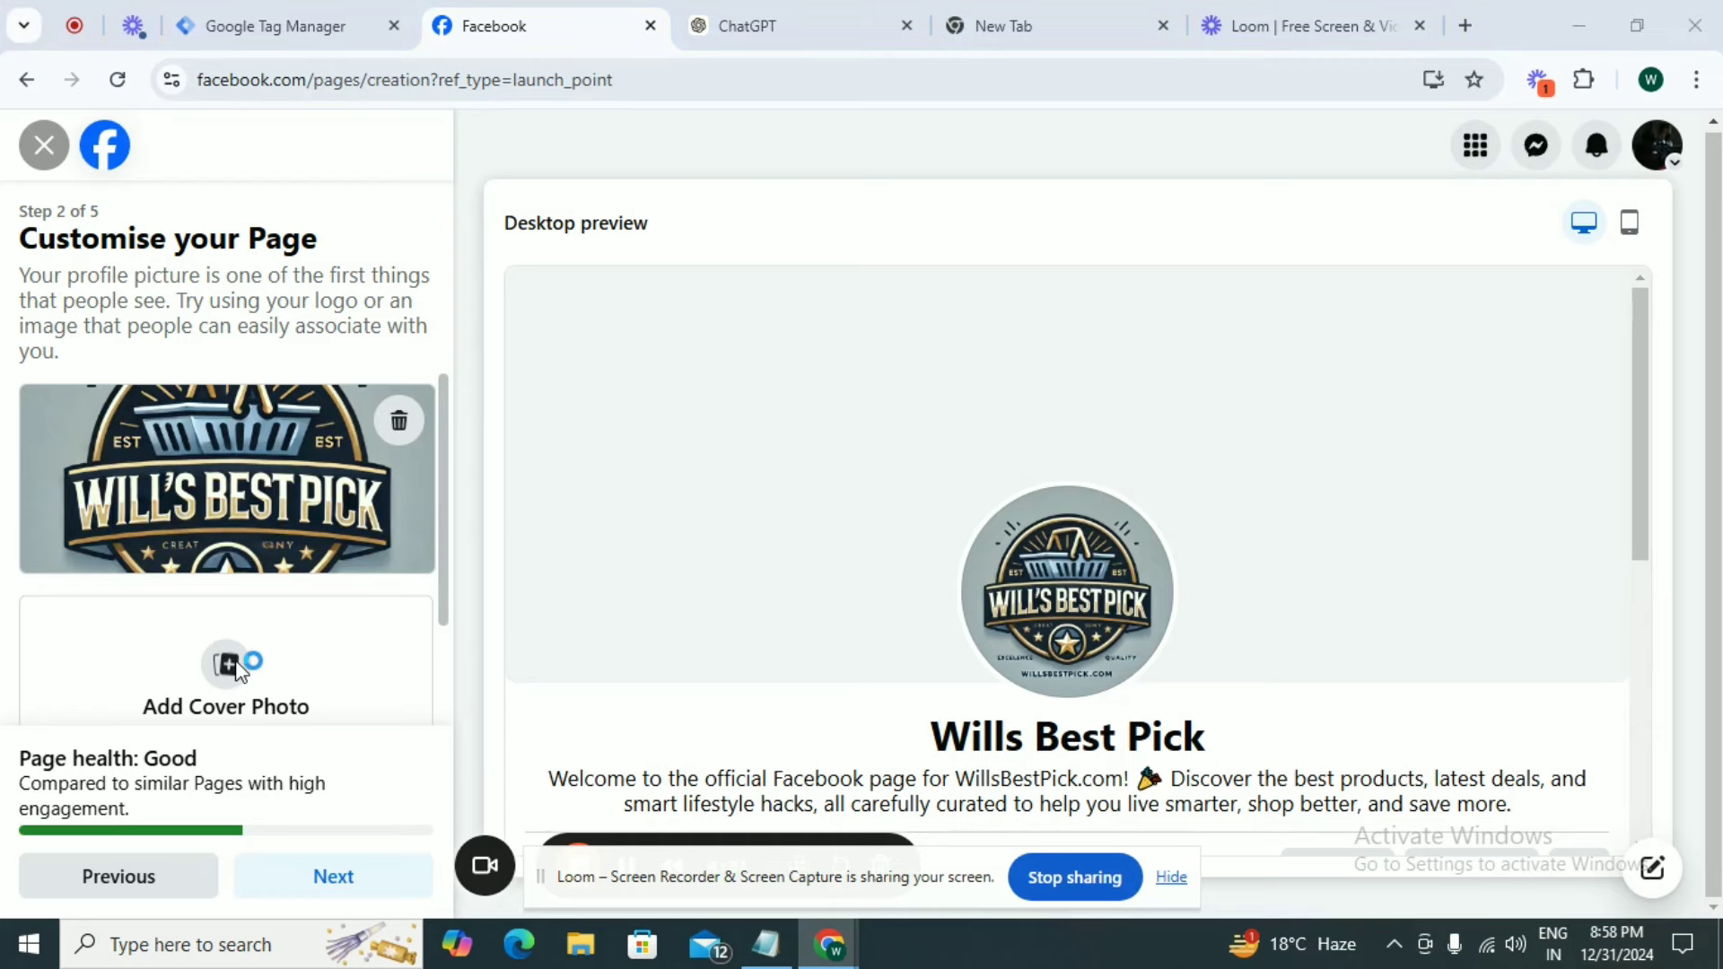
click(476, 368)
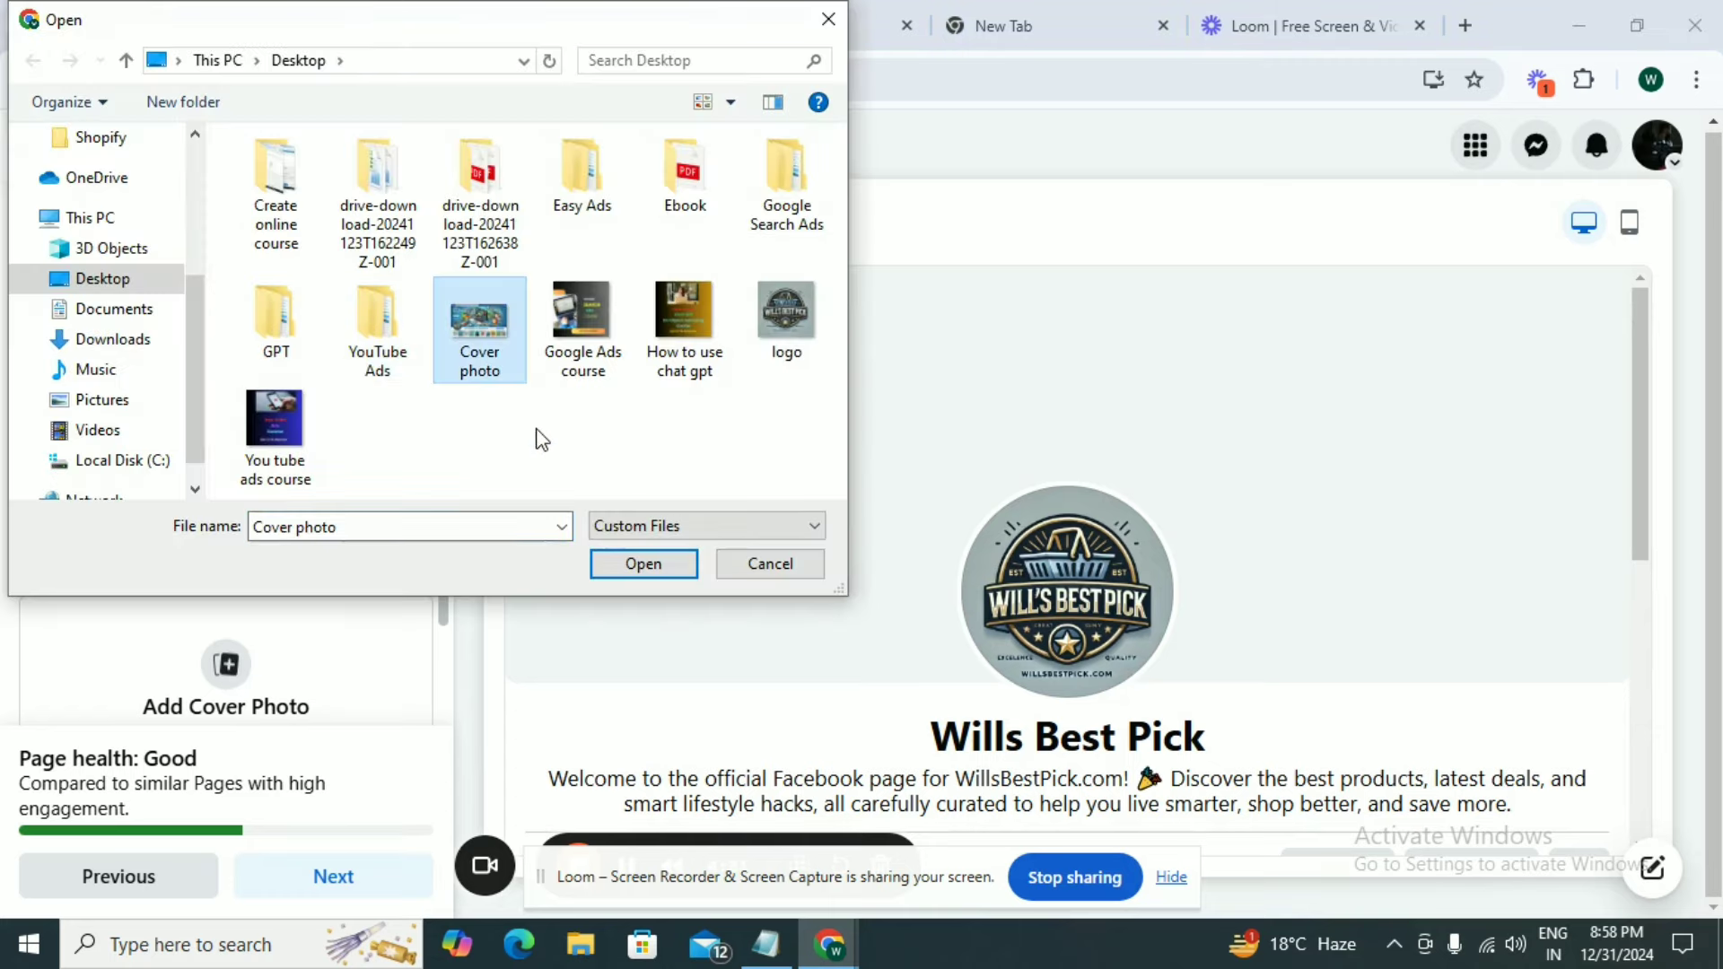
click(638, 565)
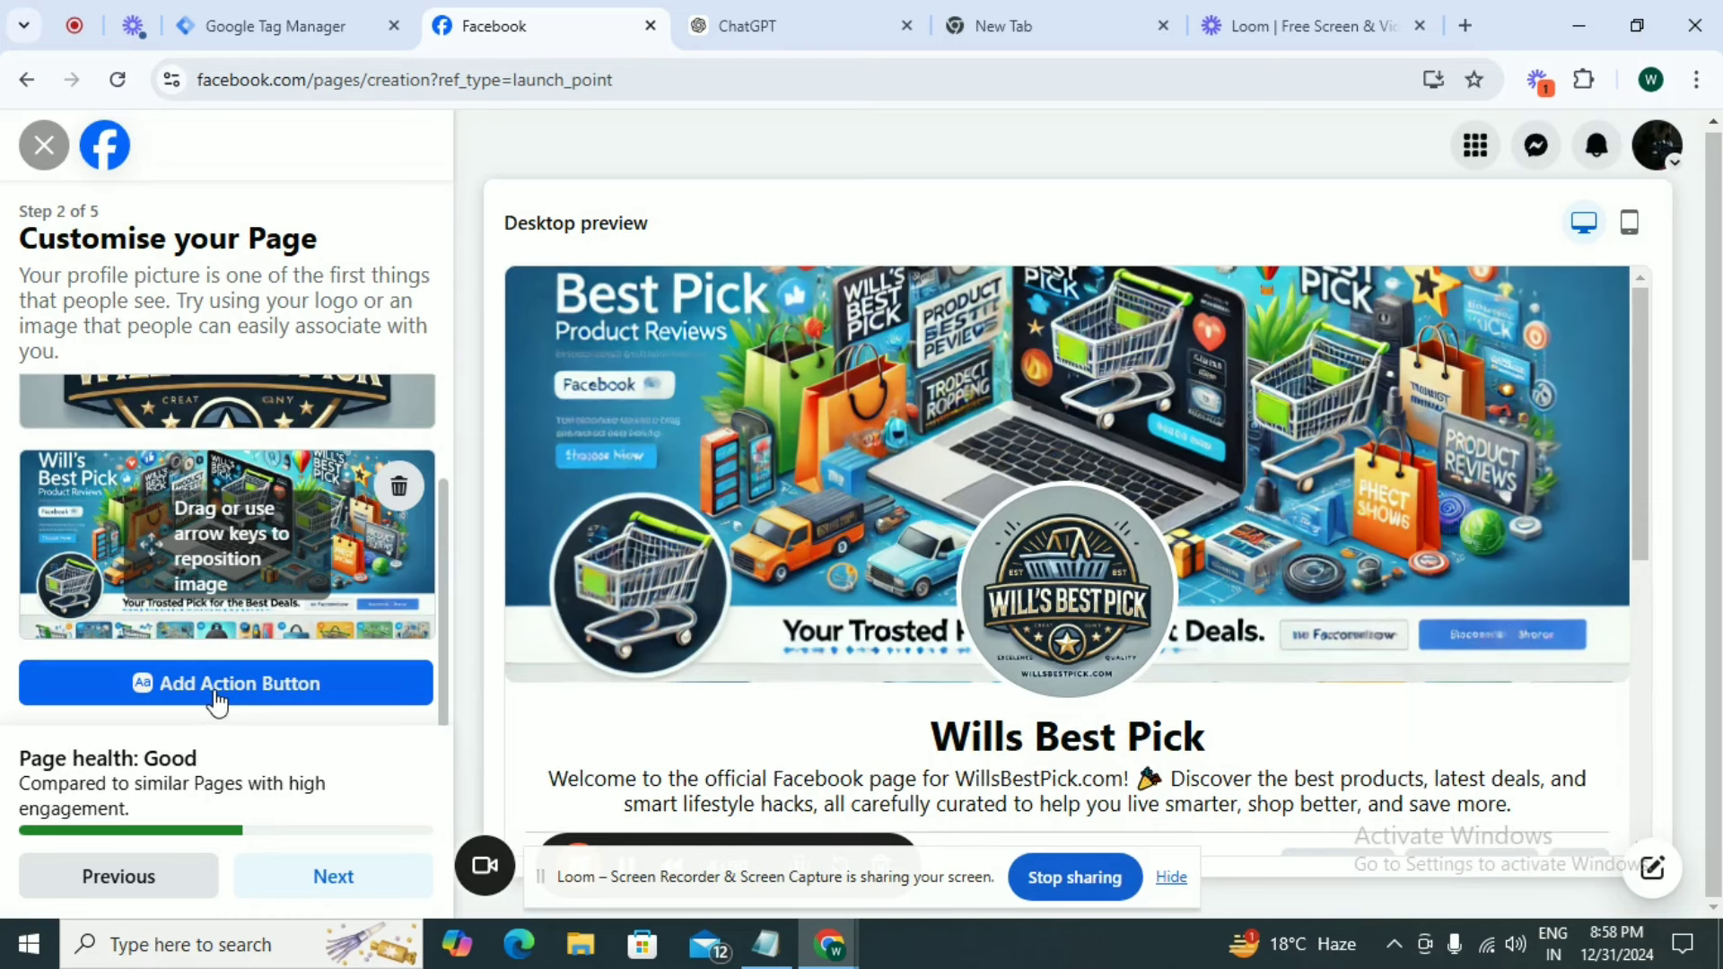
- Add a Send message action button that starts a Messenger chat with the Page, and save it
click(215, 691)
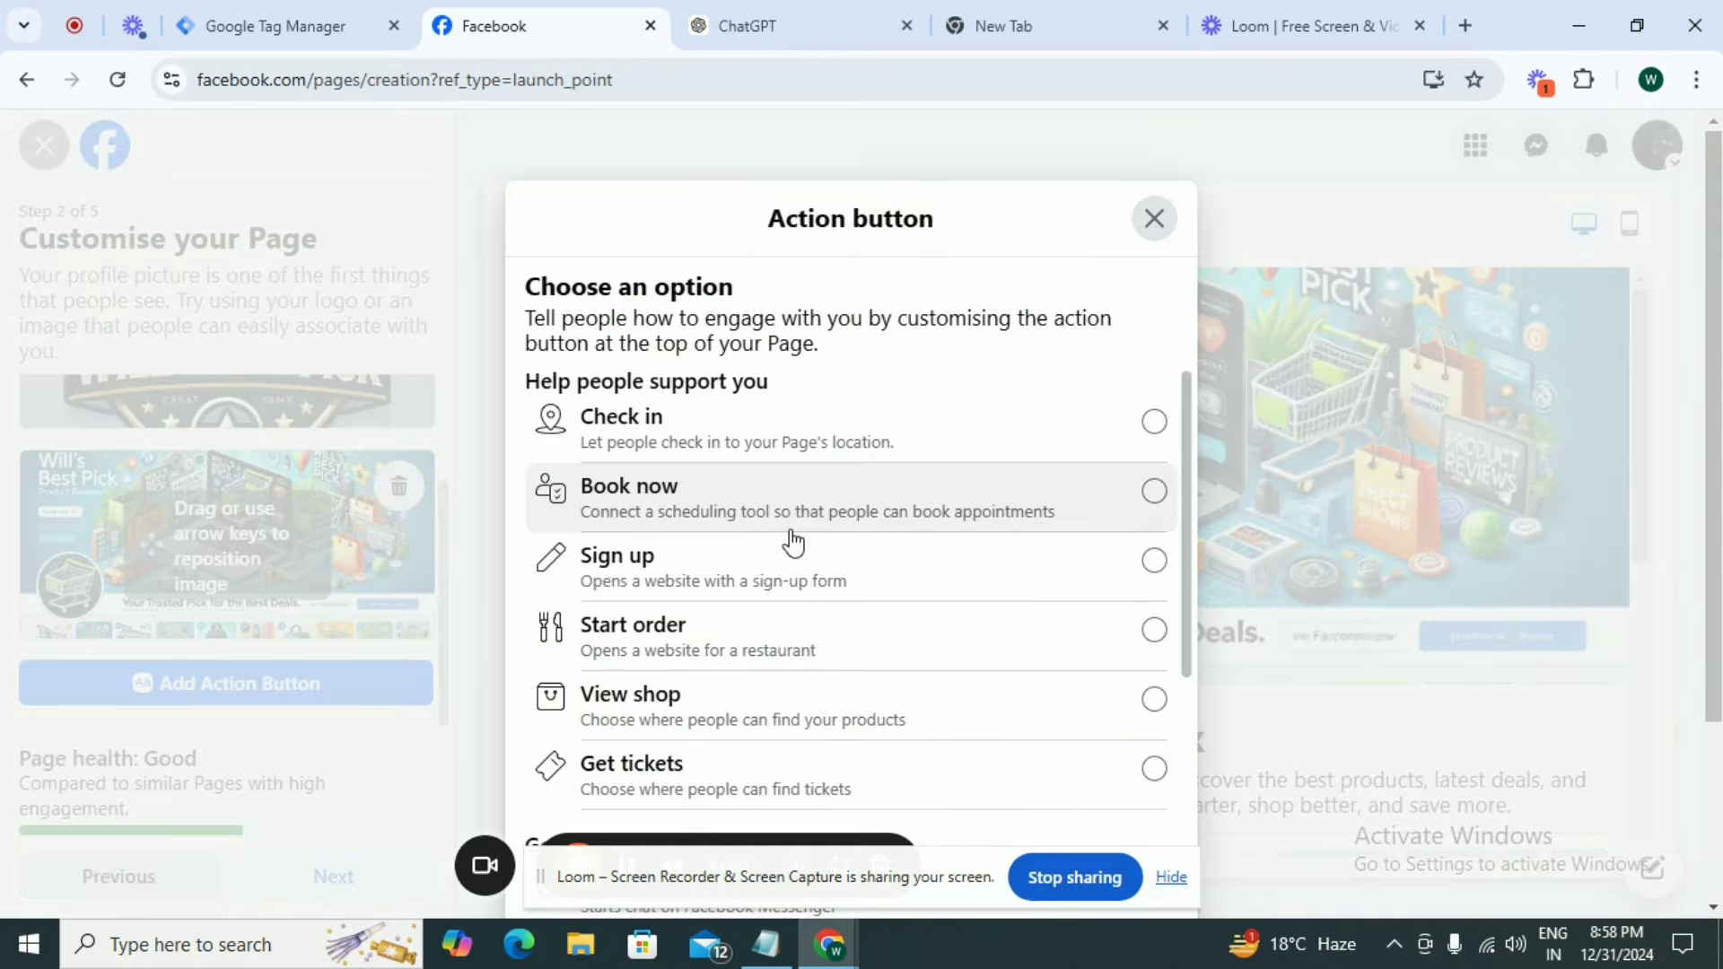
scroll(819, 602, down, 4)
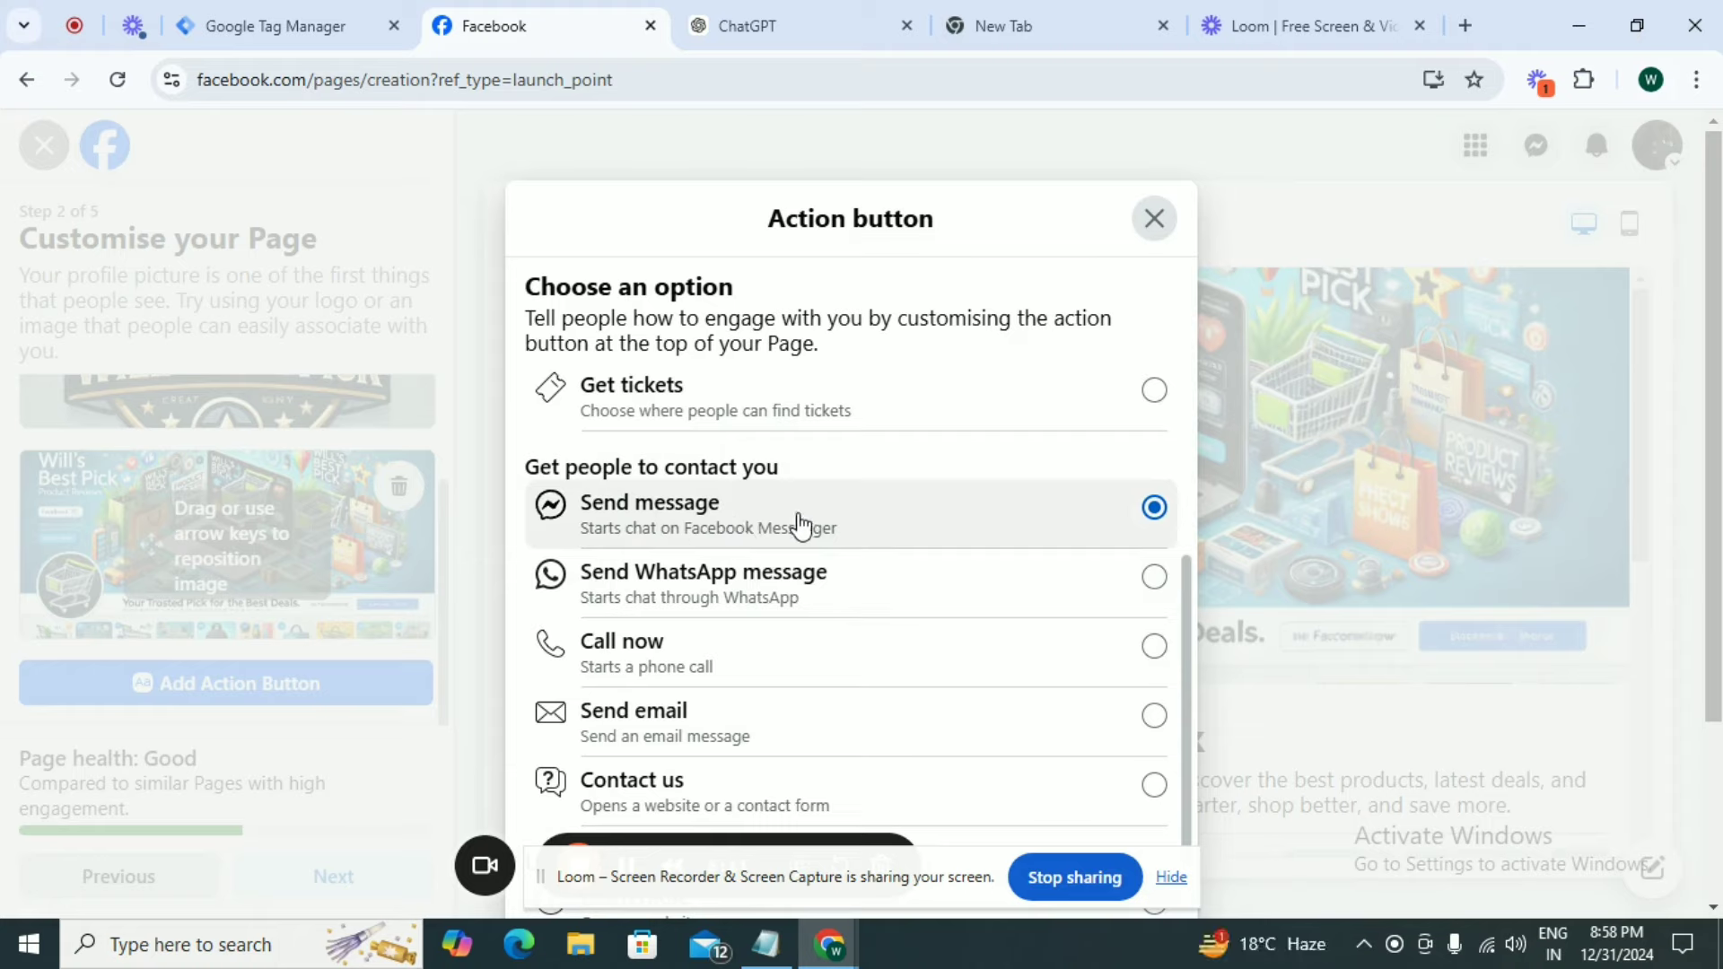
click(854, 605)
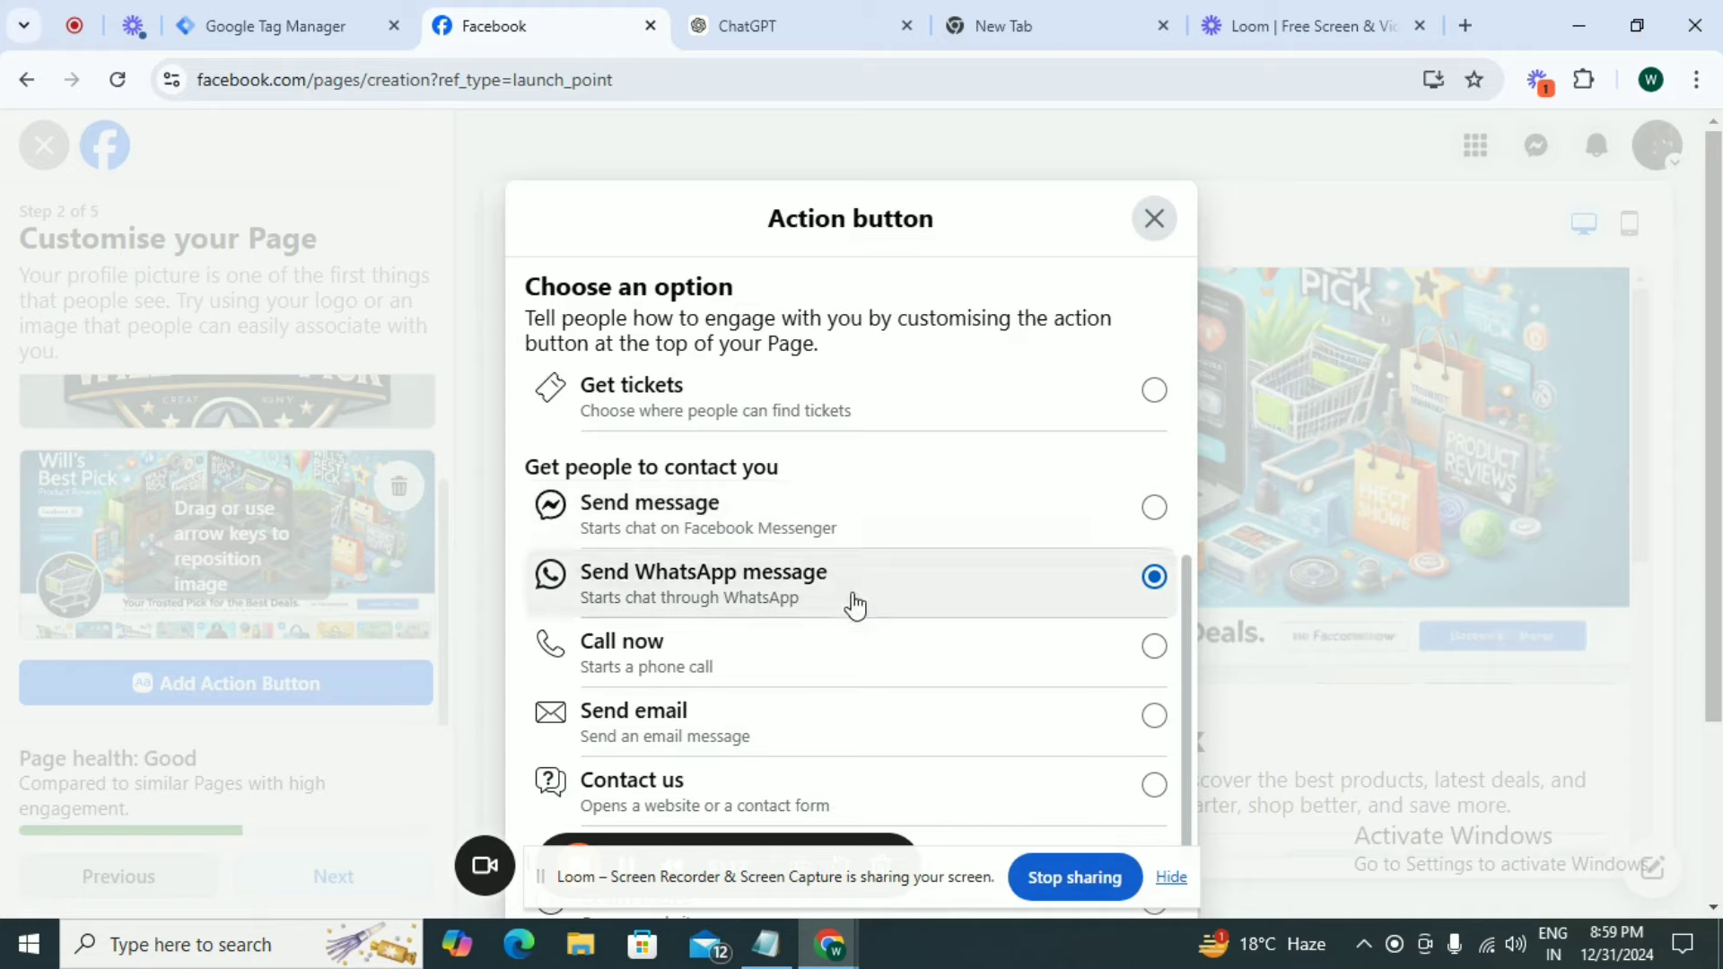
click(849, 664)
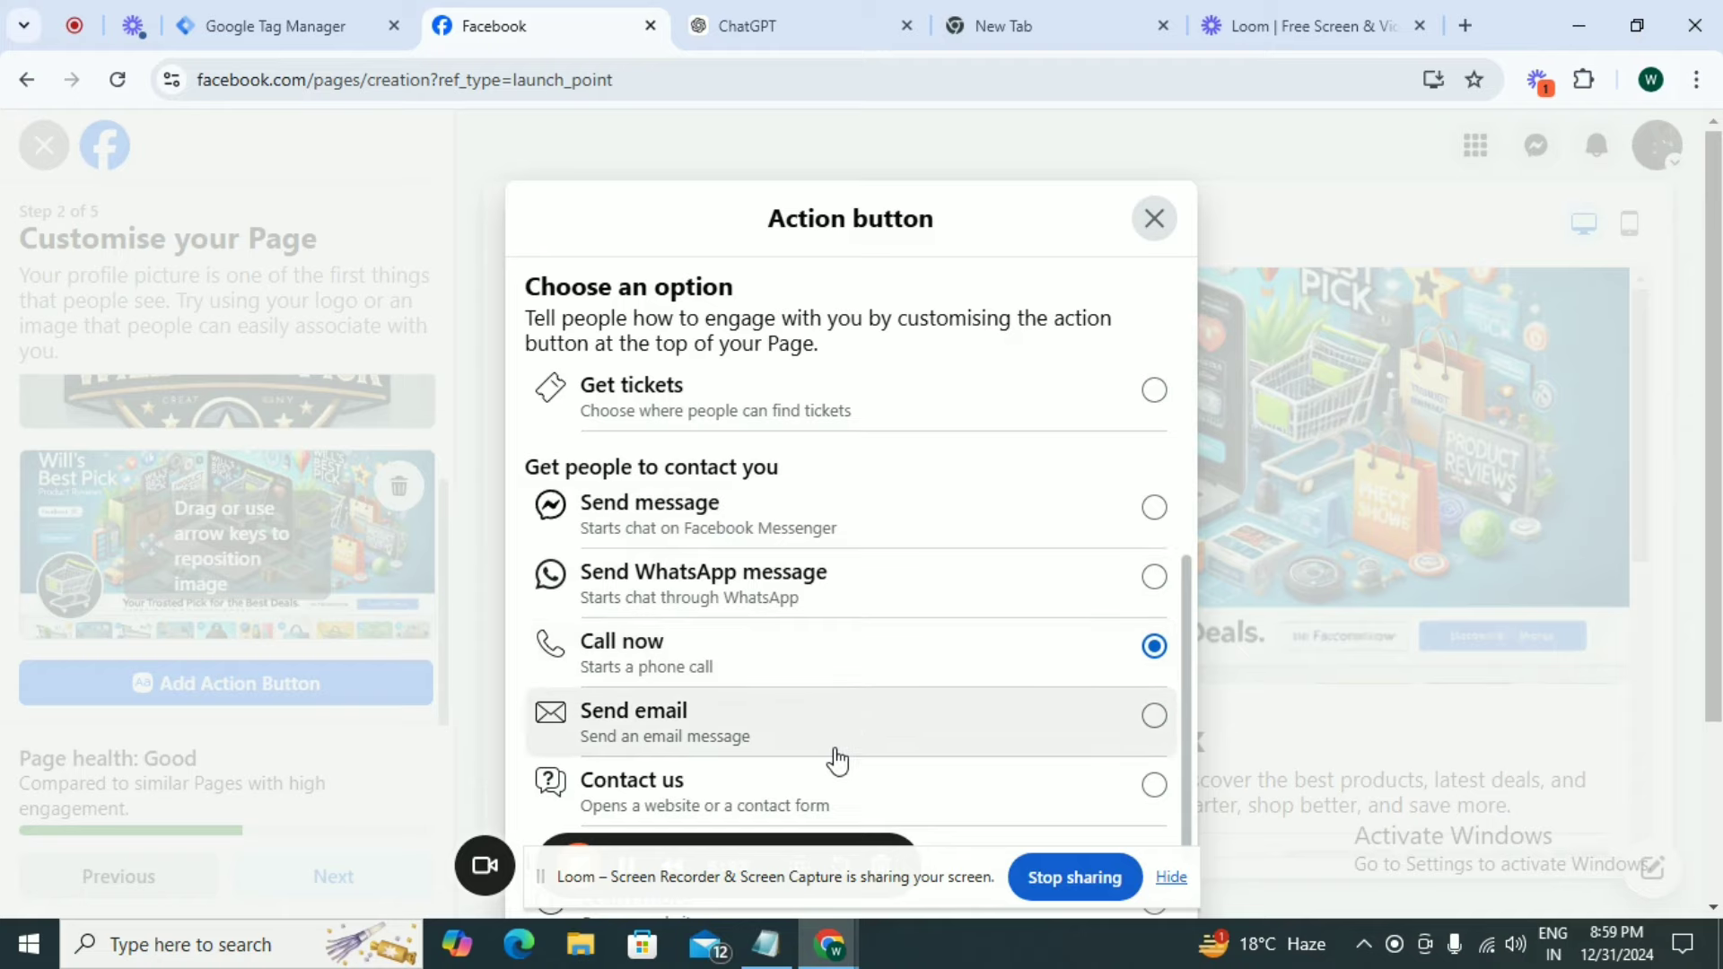
click(821, 520)
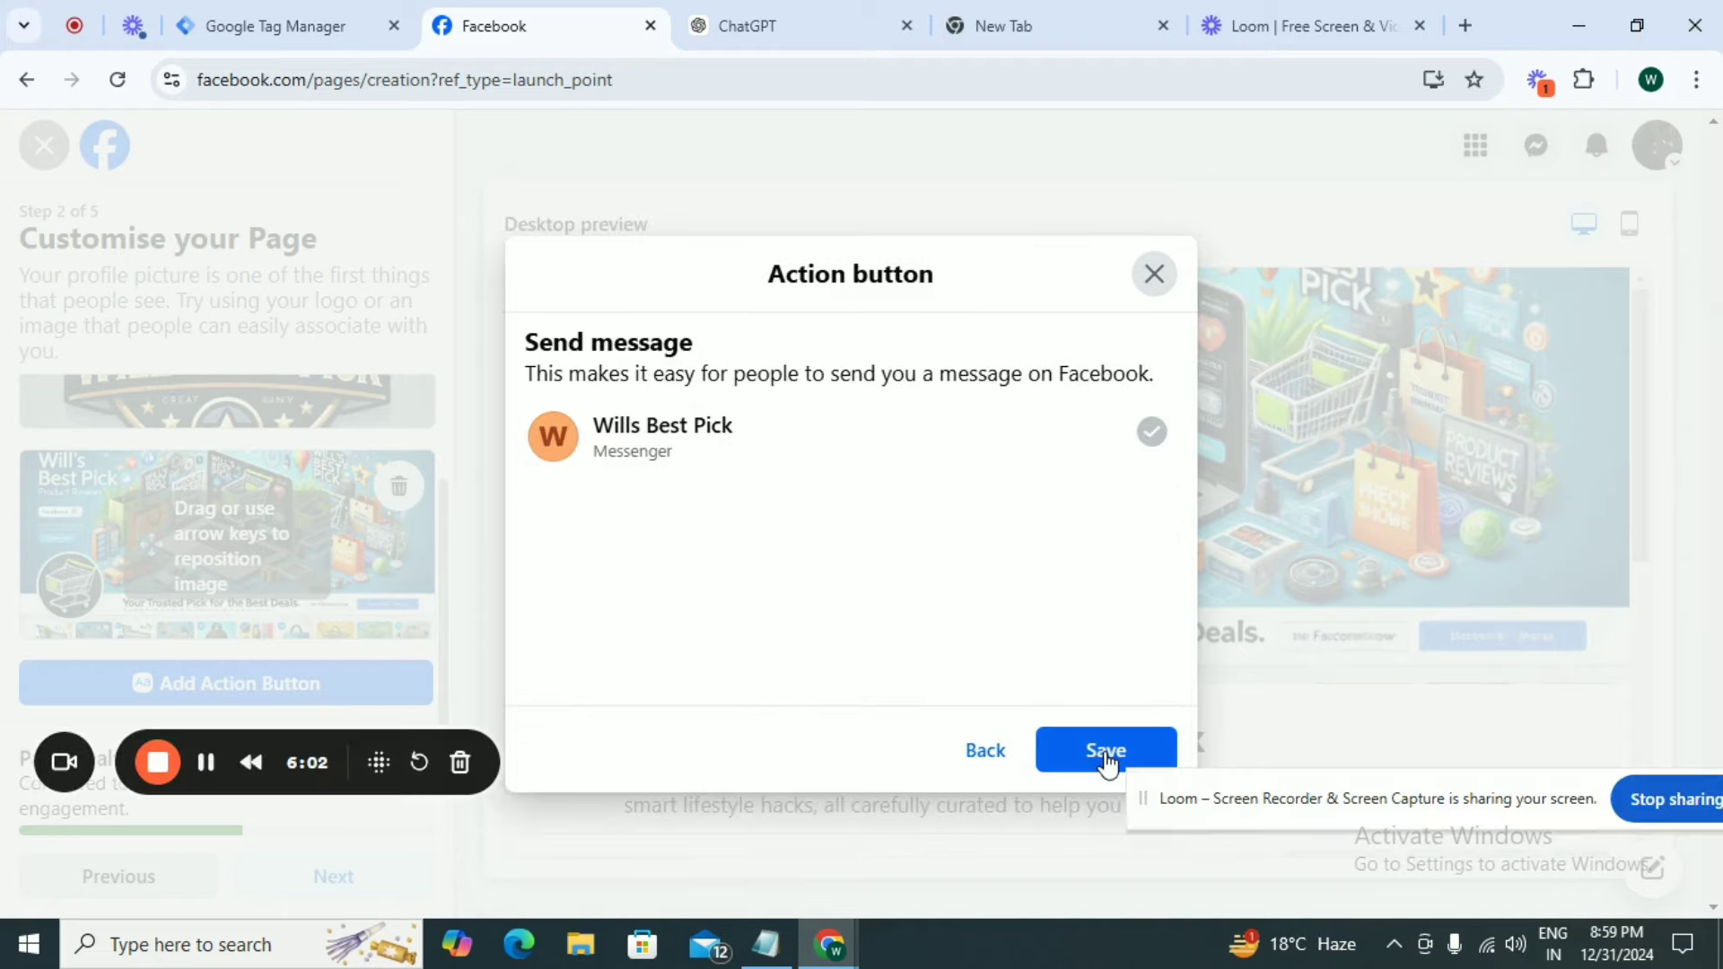
click(1106, 754)
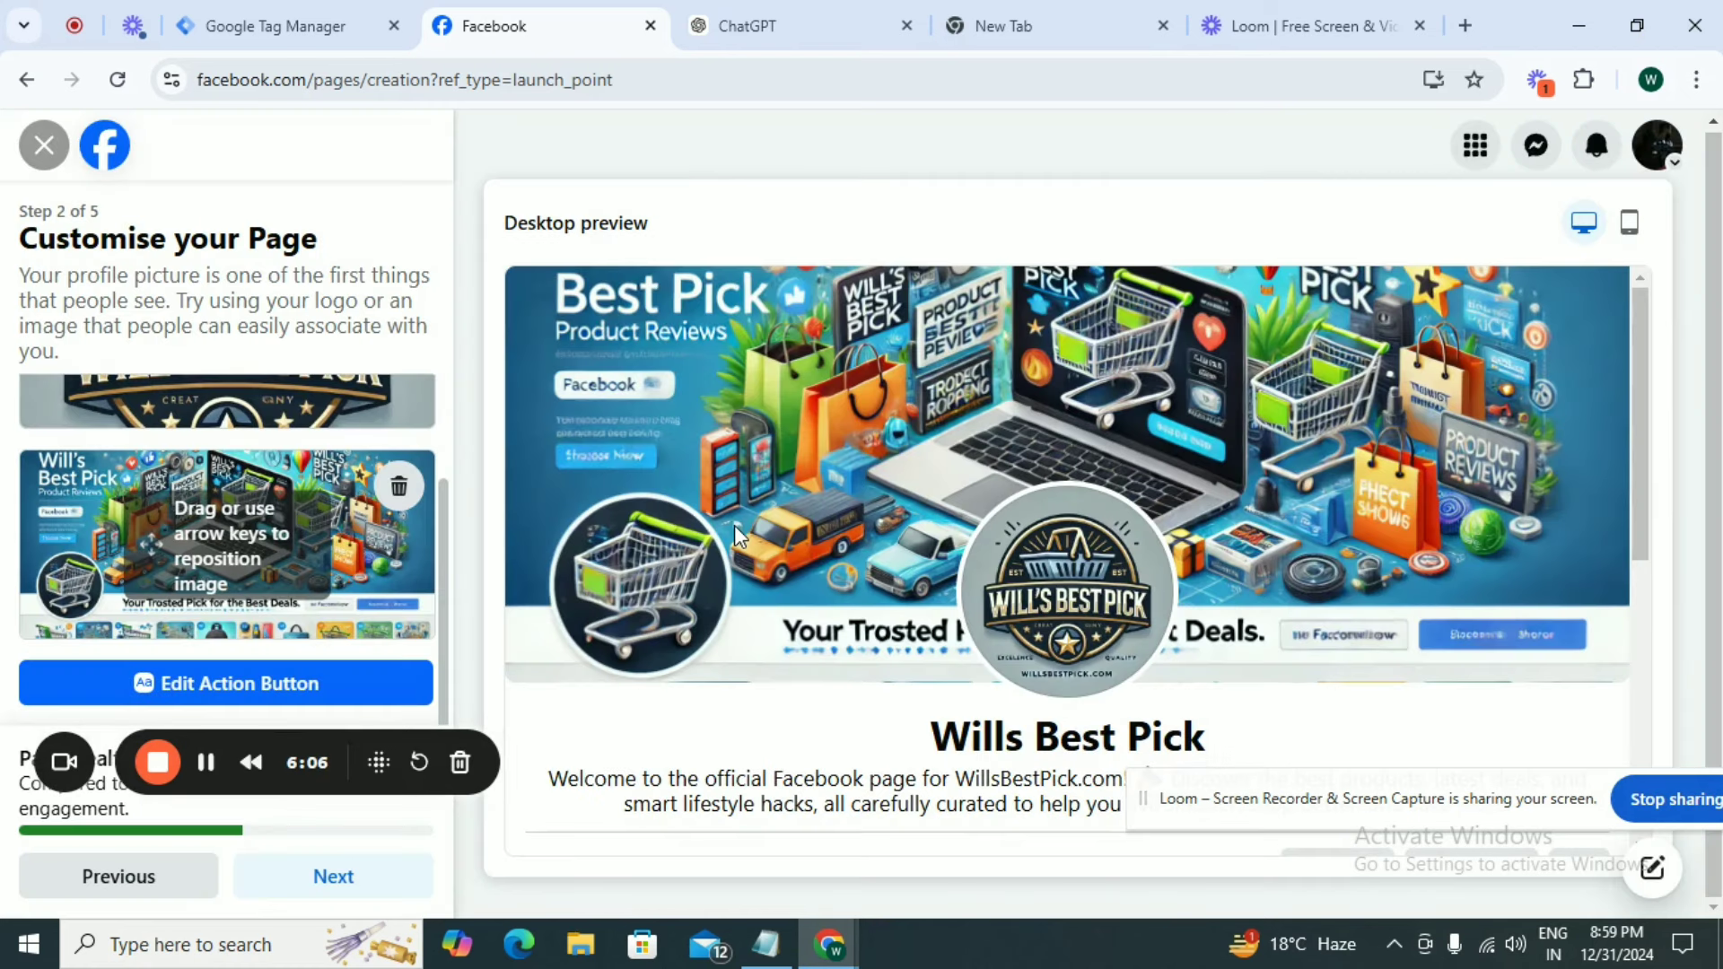
- Check the desktop preview of the customised Page and continue to connecting WhatsApp
scroll(734, 535, down, 2)
scroll(734, 531, down, 1)
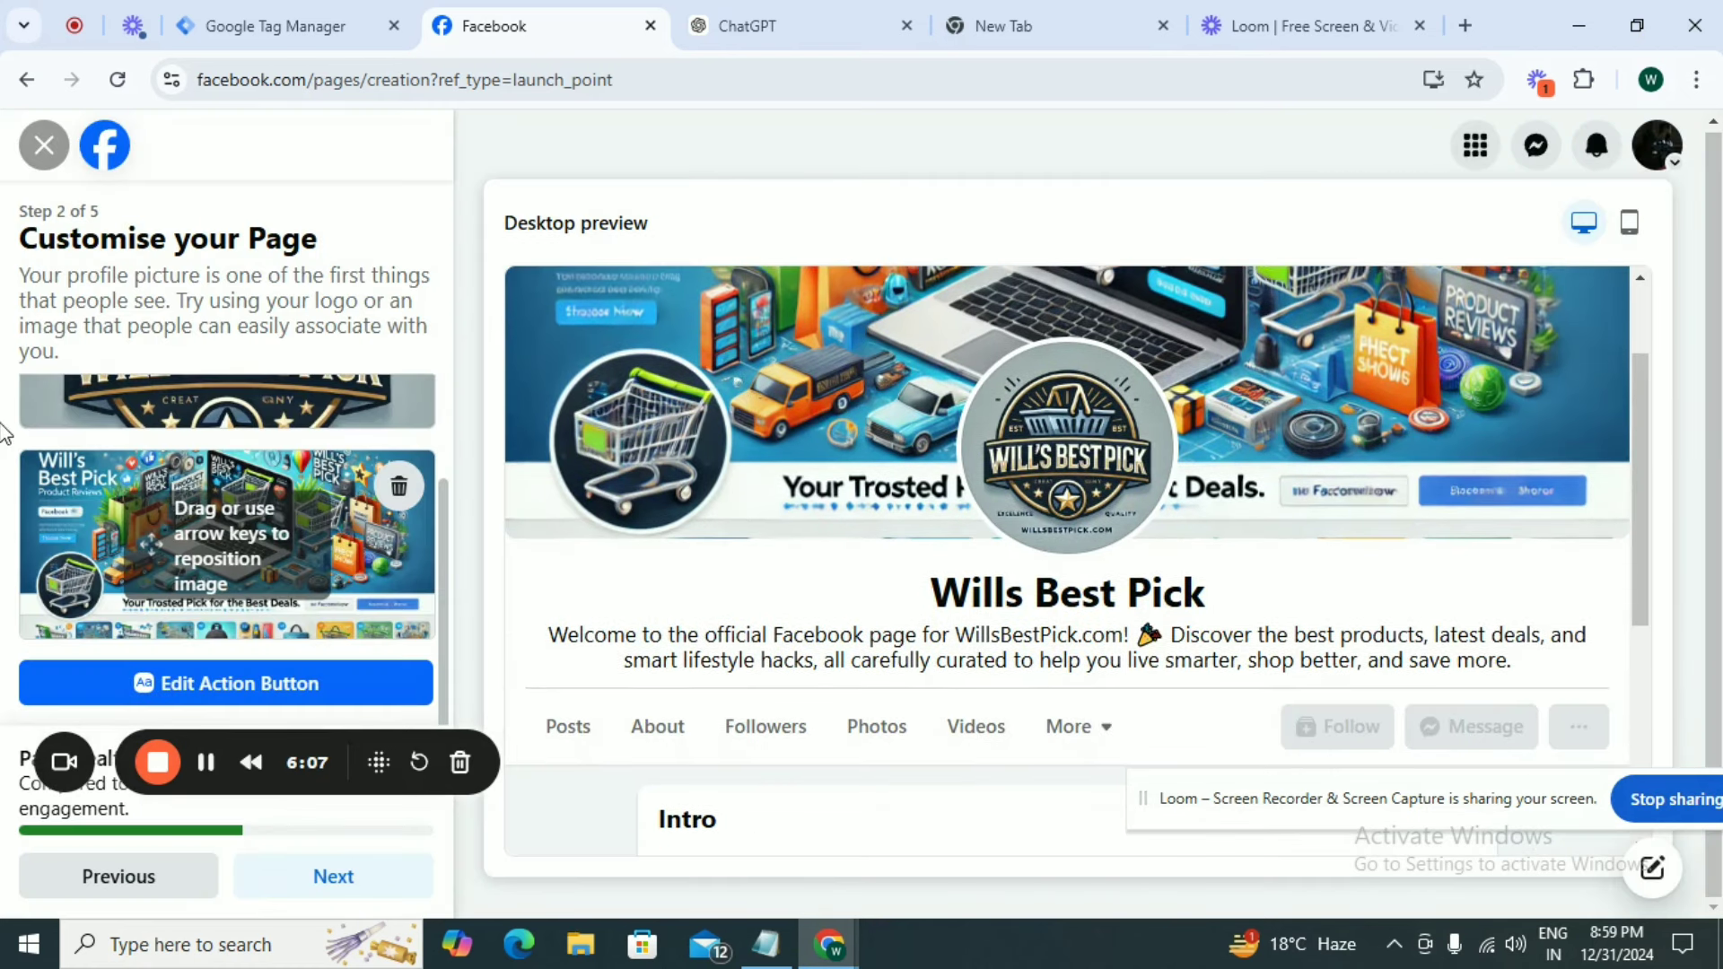
scroll(1066, 560, down, 1)
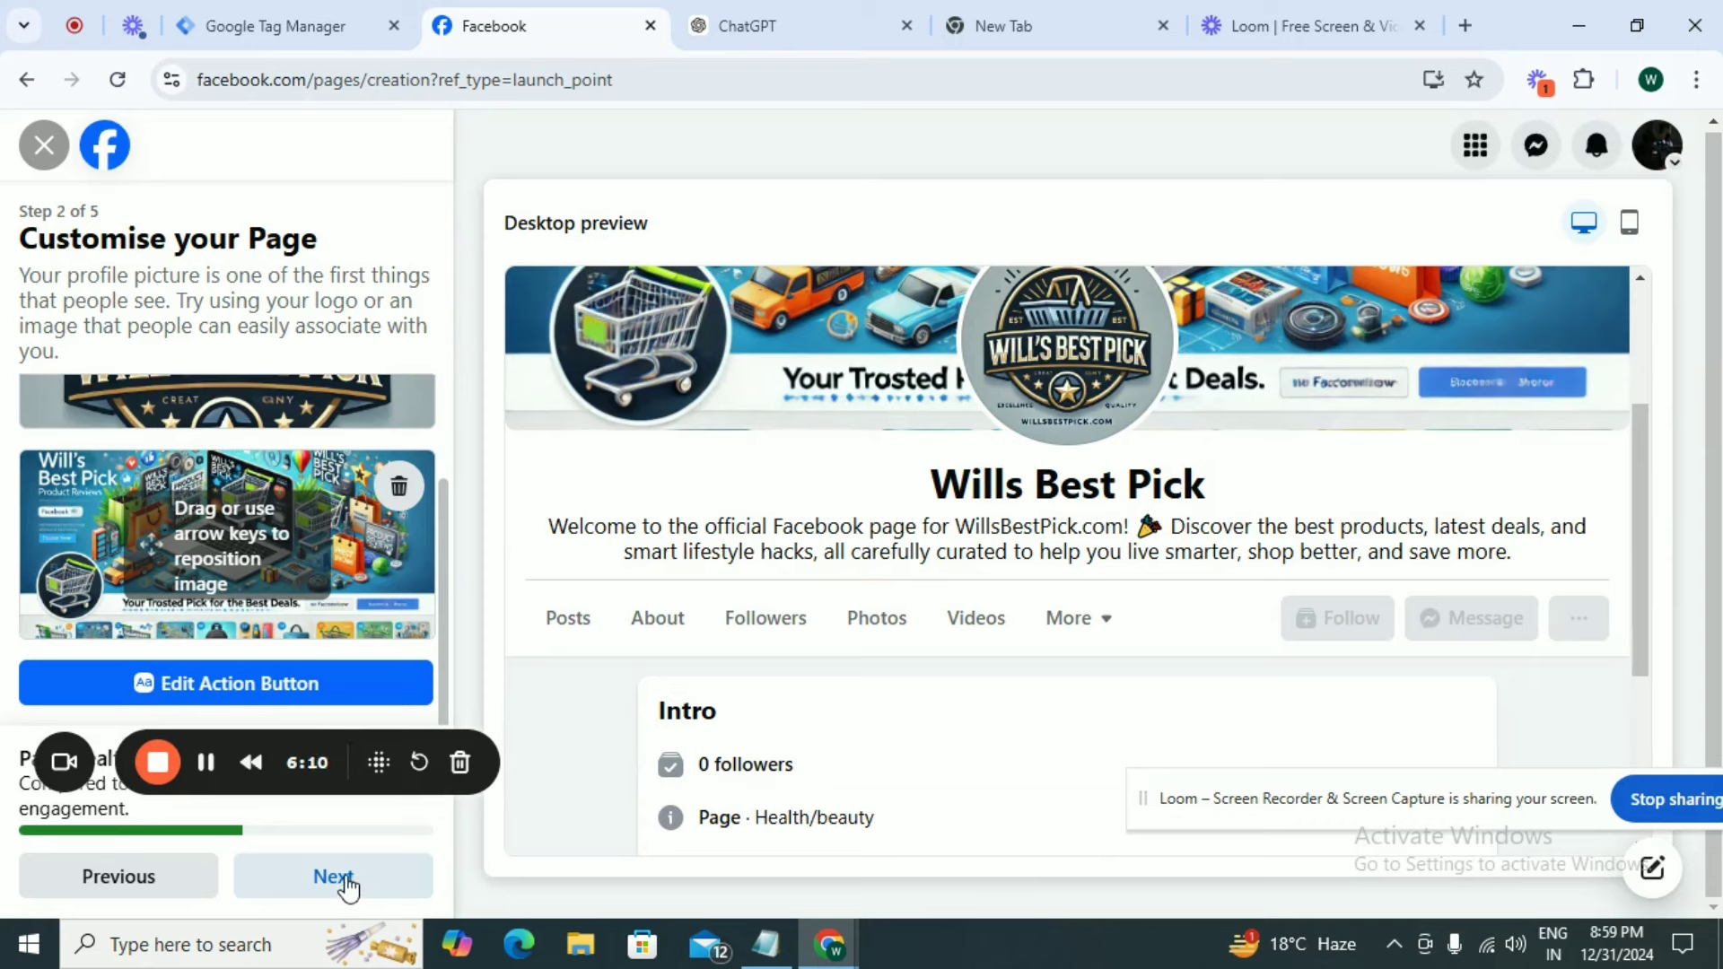
click(334, 876)
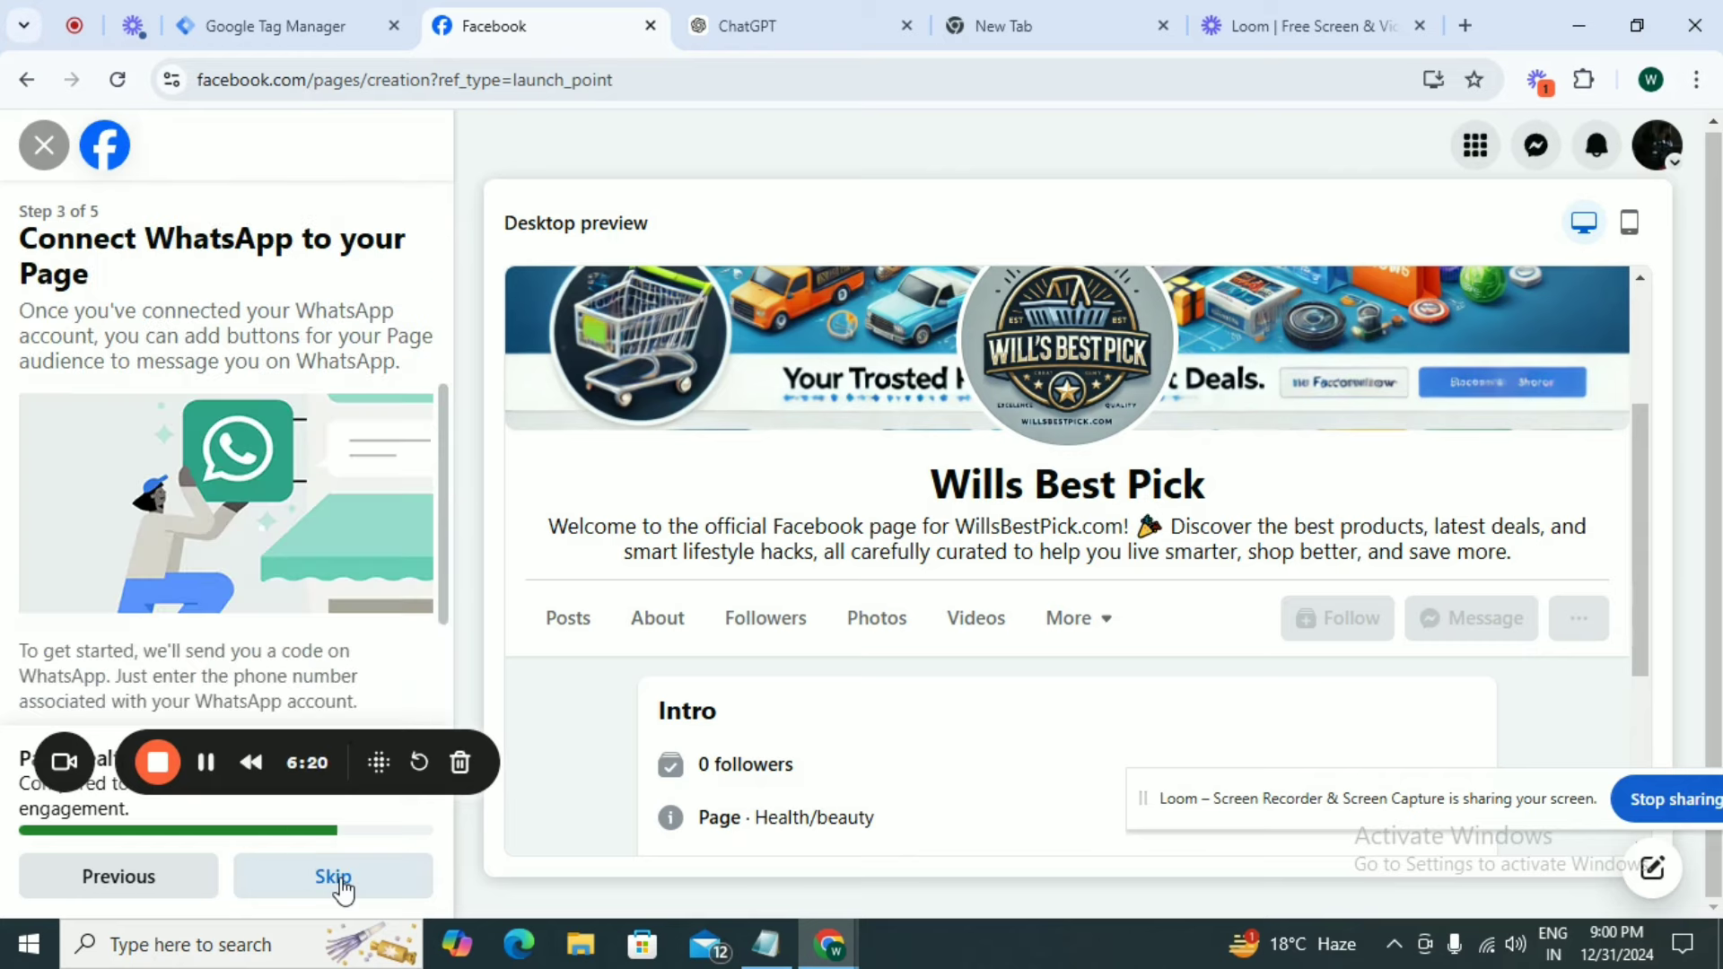
- Skip connecting WhatsApp and inviting friends, leave Page notifications and marketing emails on, and finish creating the Page
scroll(288, 601, down, 1)
scroll(287, 590, down, 2)
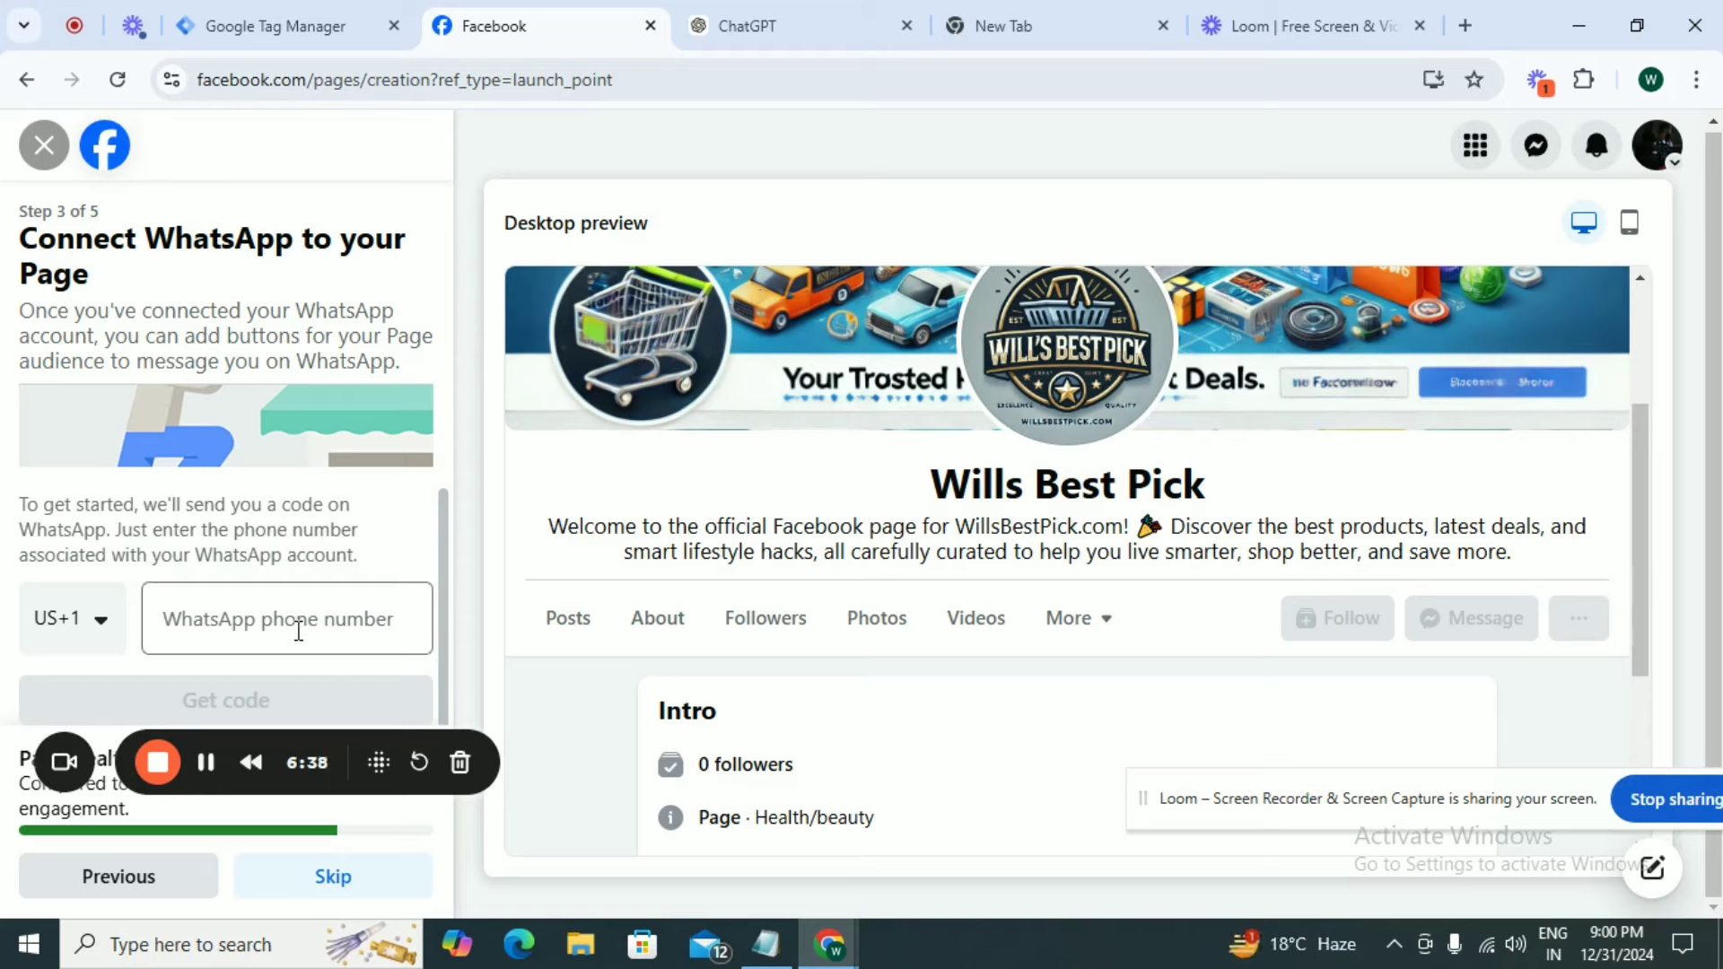
click(366, 875)
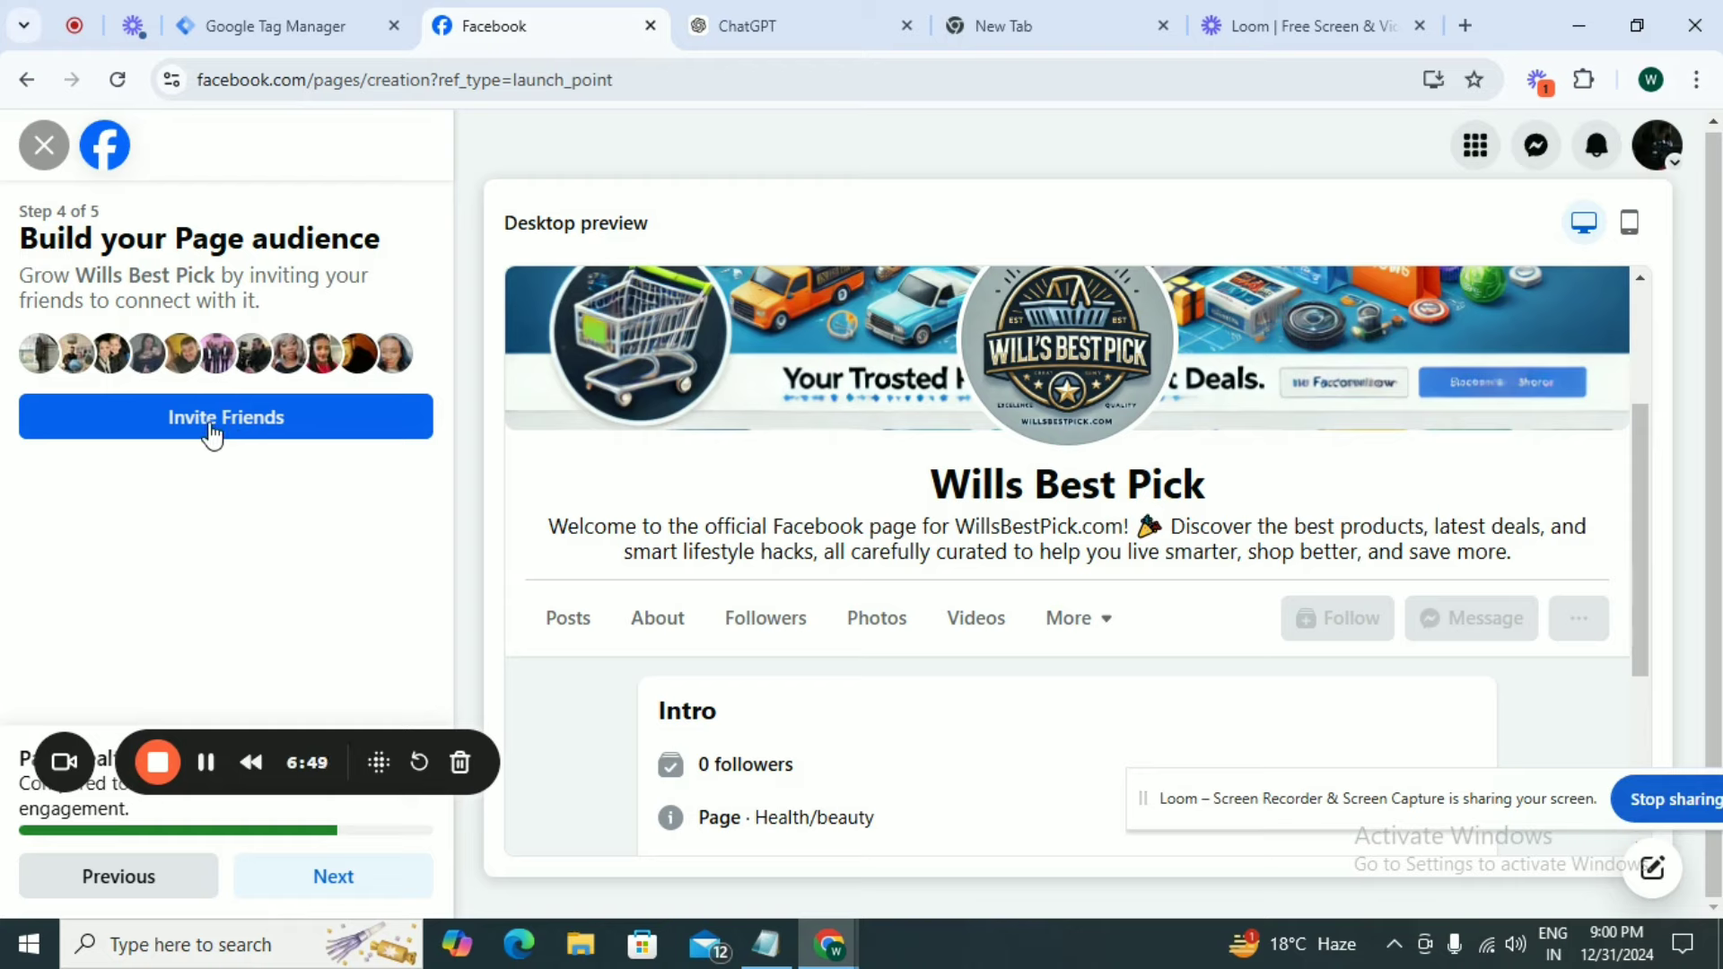
click(330, 878)
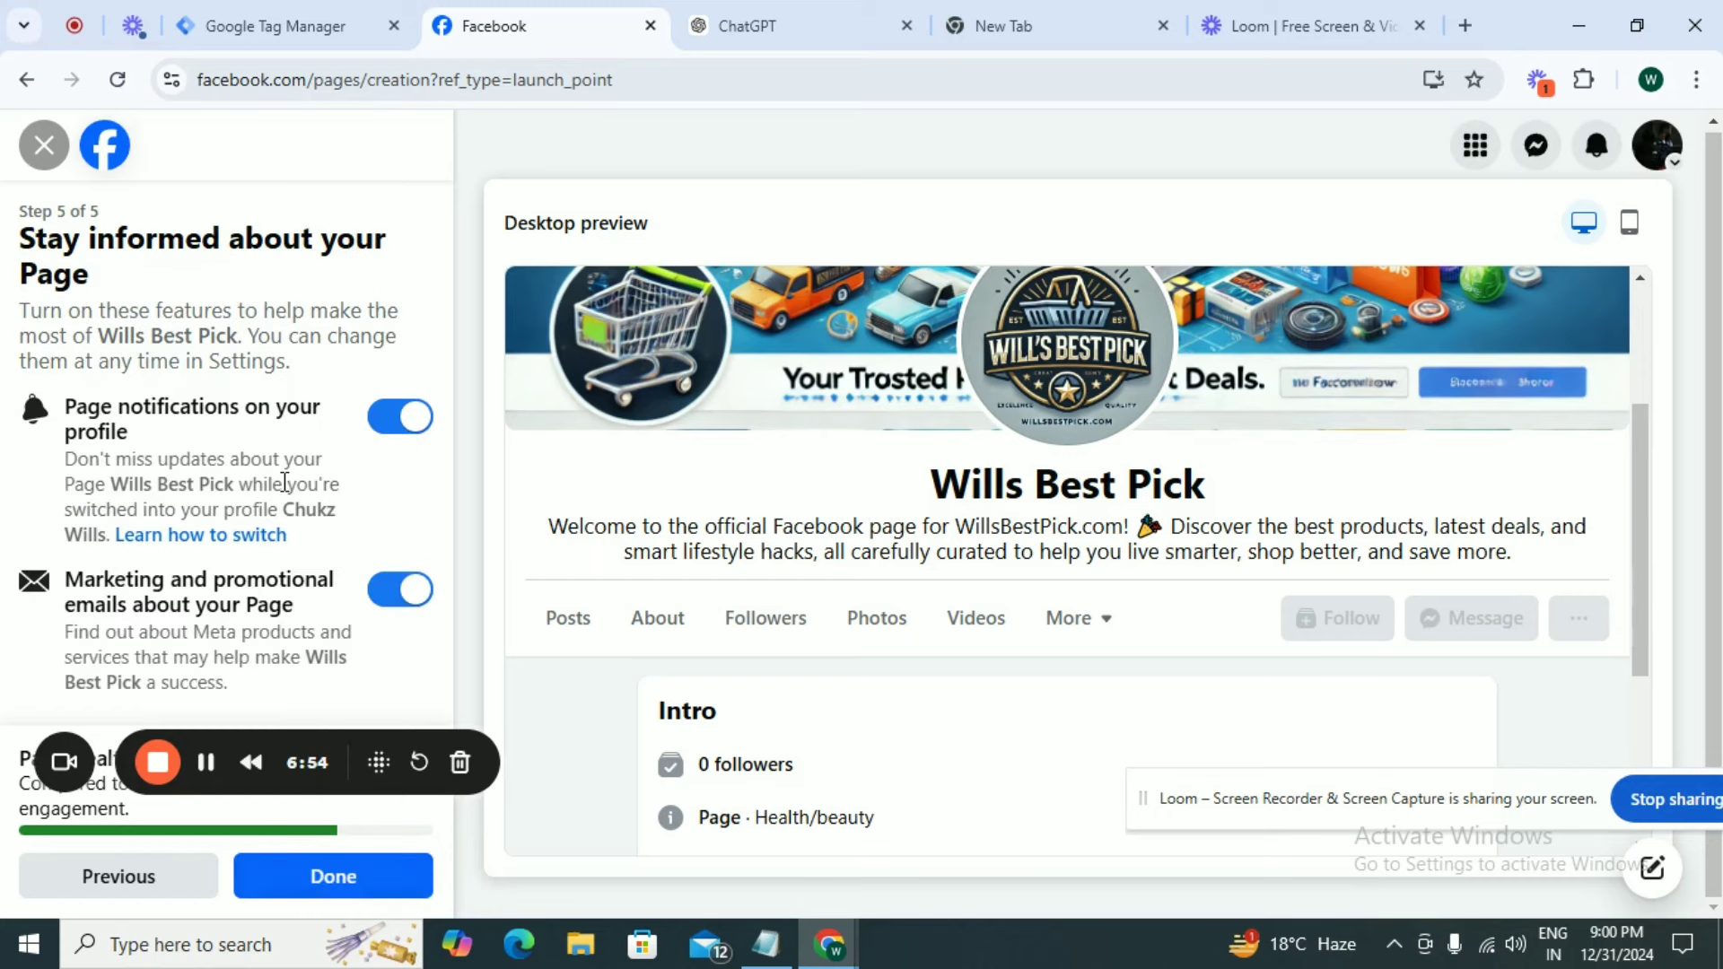
click(342, 875)
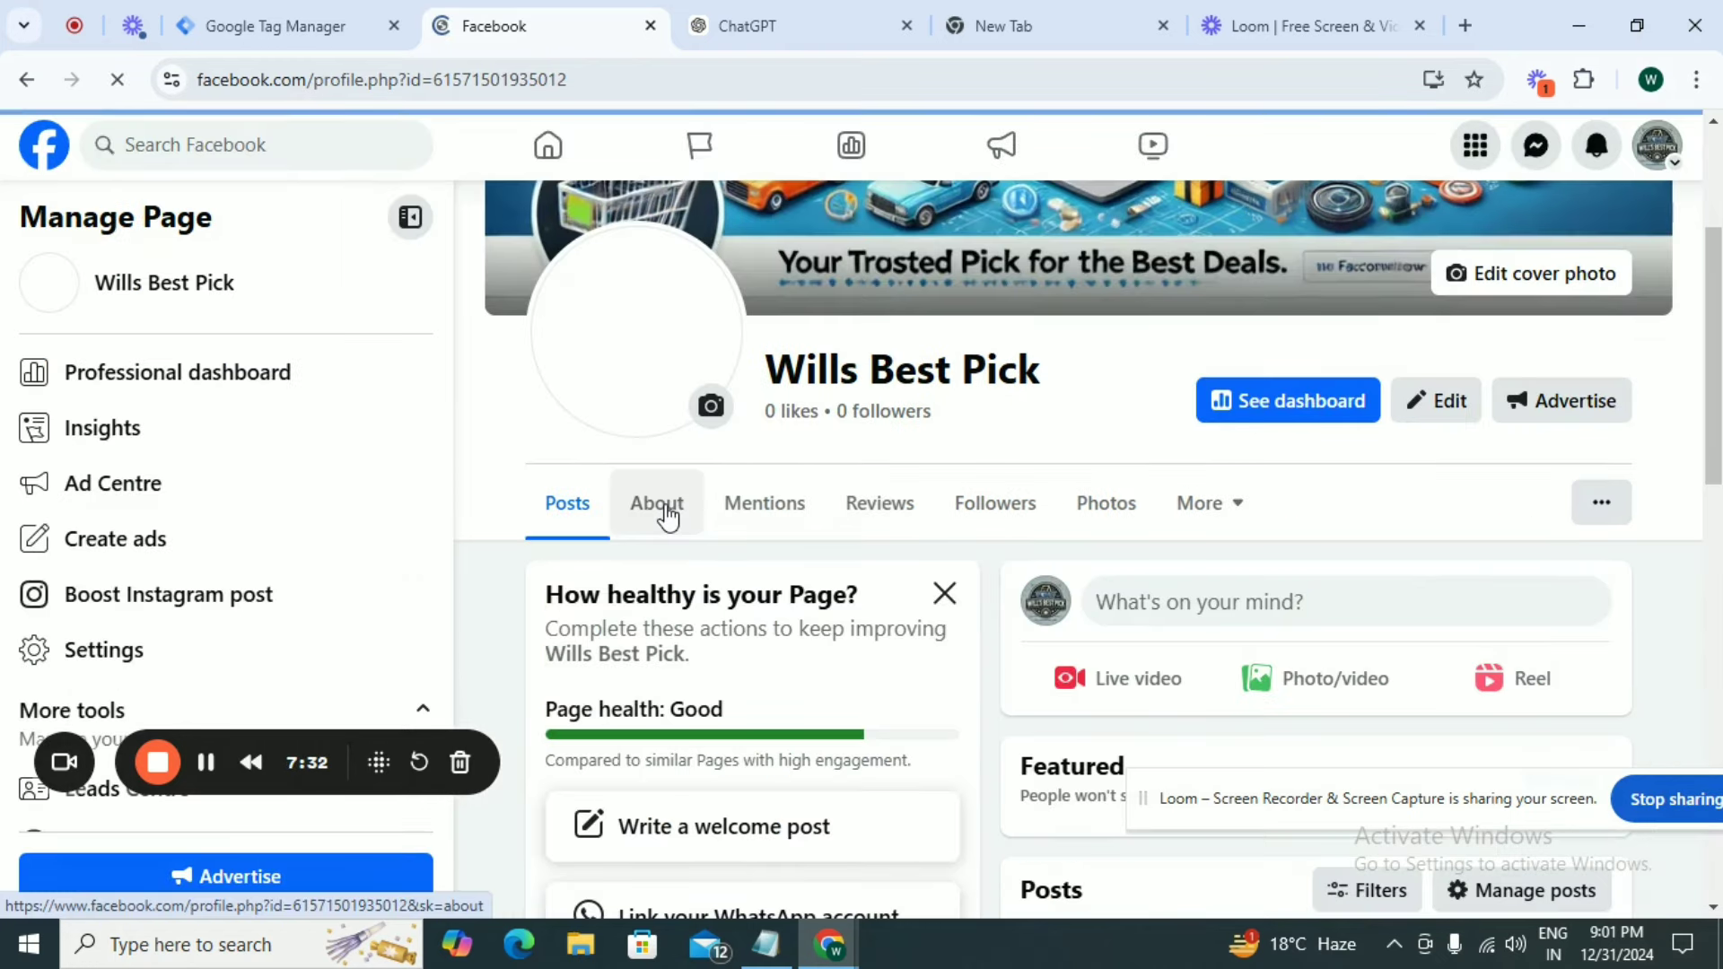
- Review the Page's About information: contact and basic info, privacy and legal info, work and education, and places lived
click(667, 516)
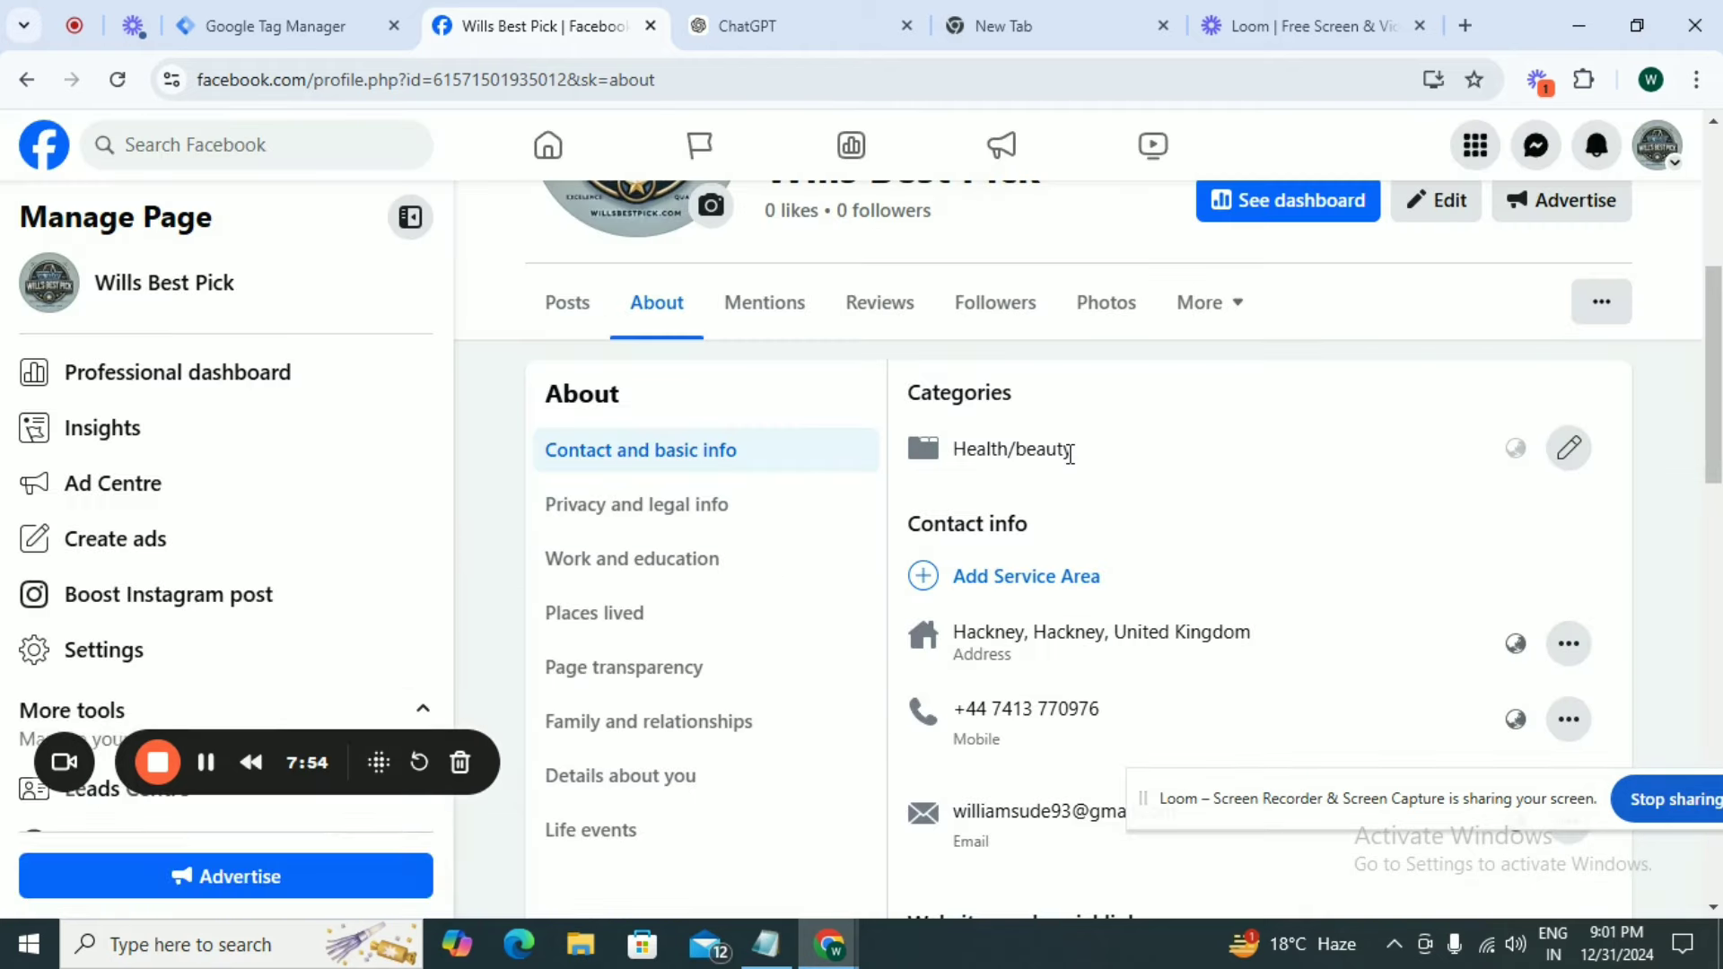
scroll(1029, 433, down, 2)
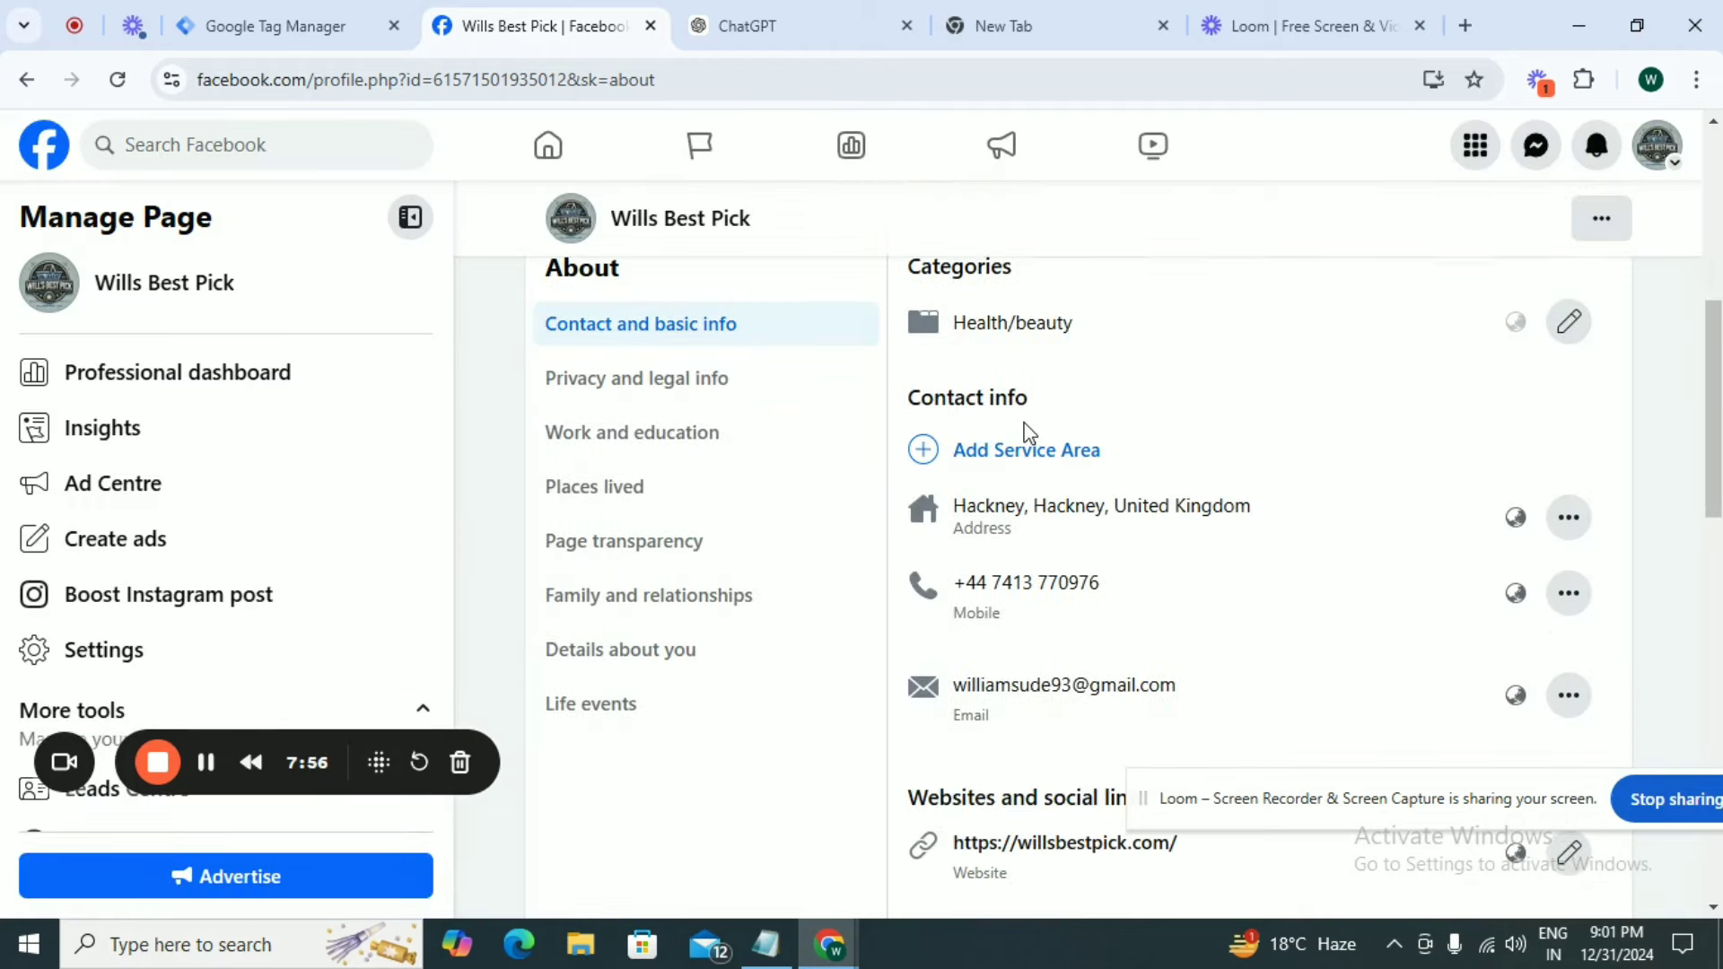
scroll(1065, 627, down, 4)
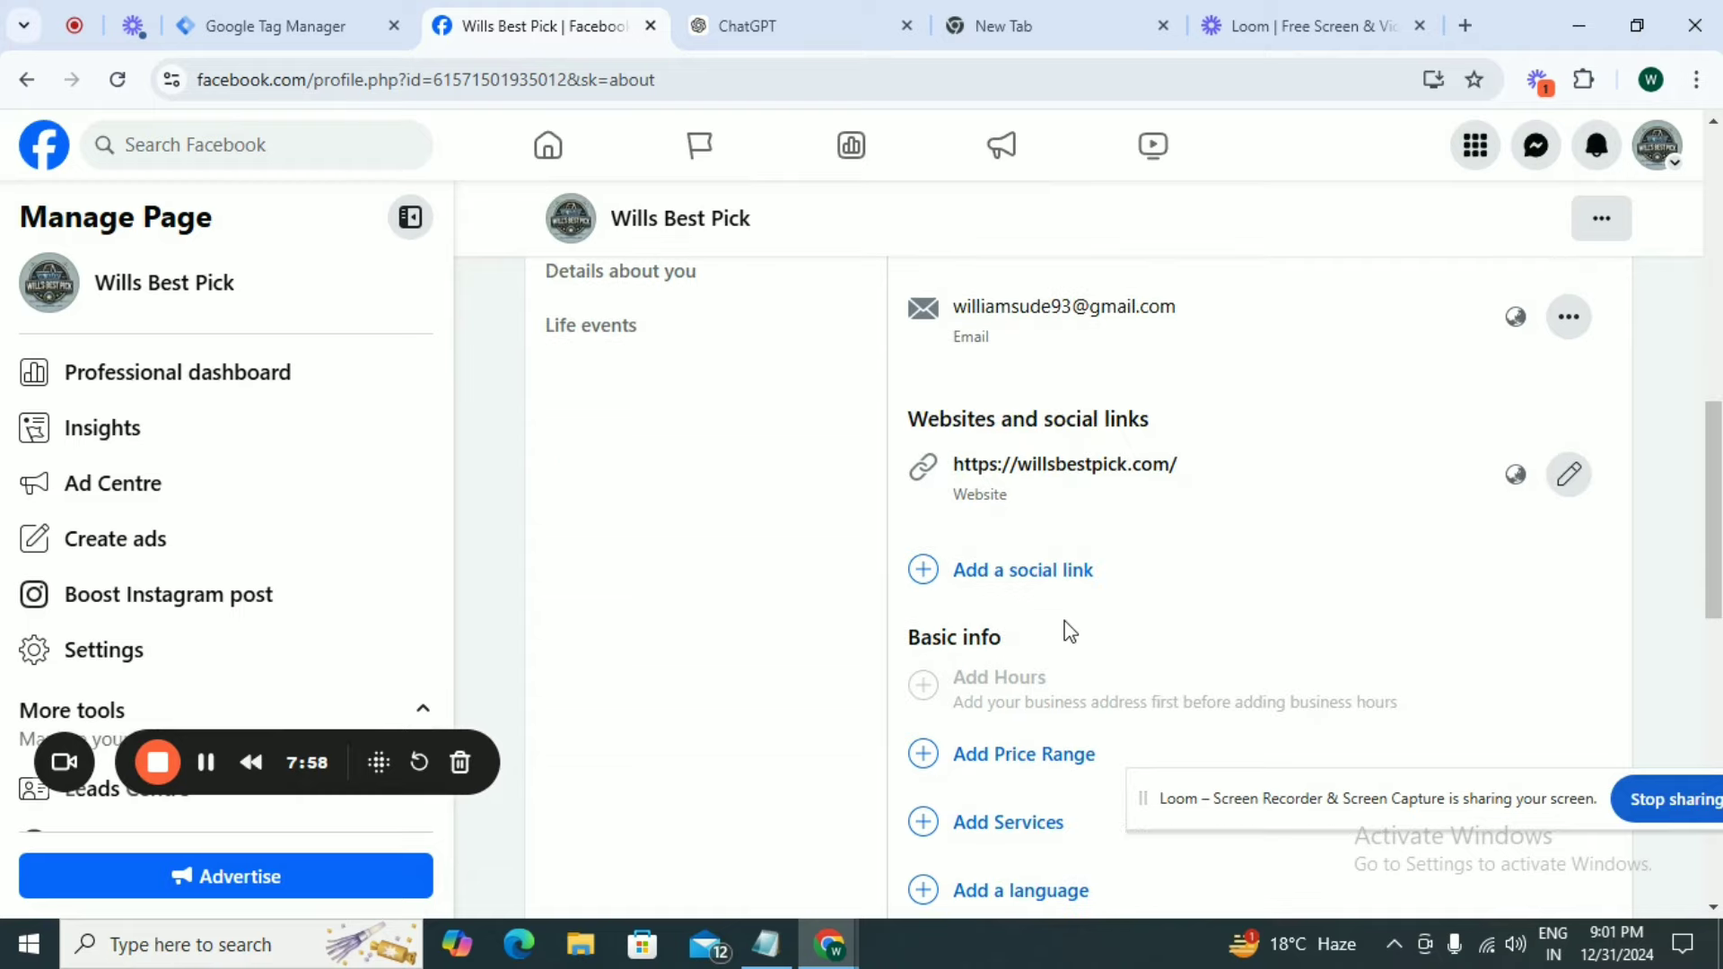
scroll(1070, 630, down, 5)
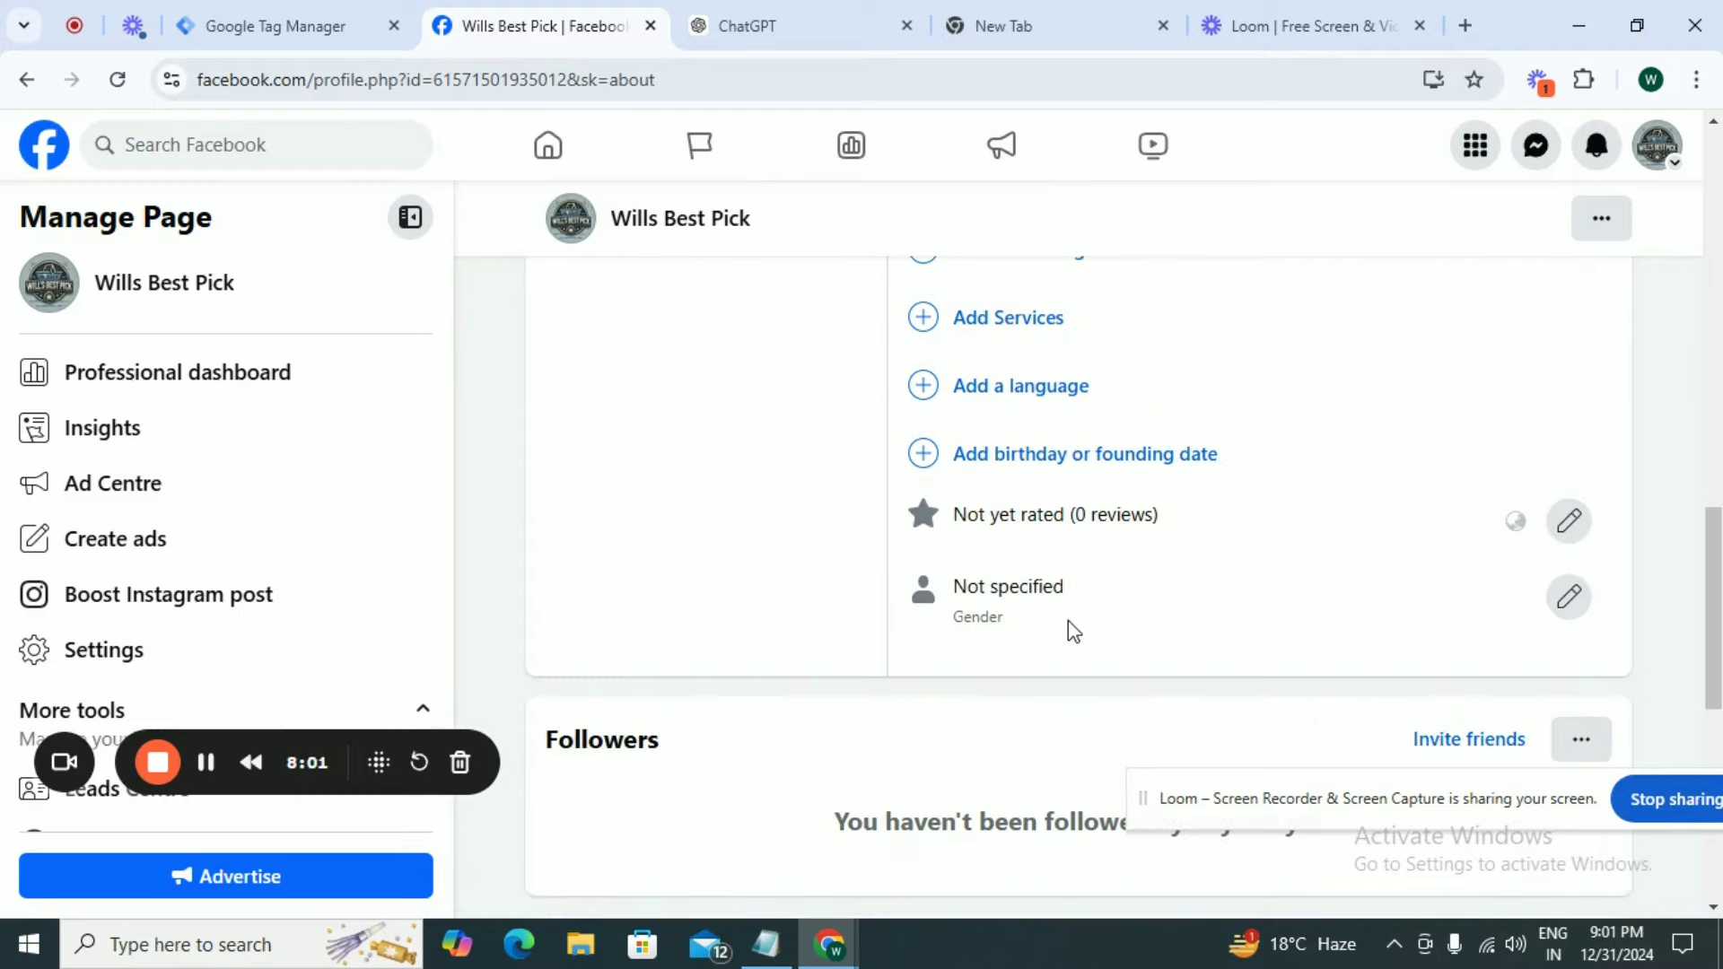
scroll(1069, 630, up, 10)
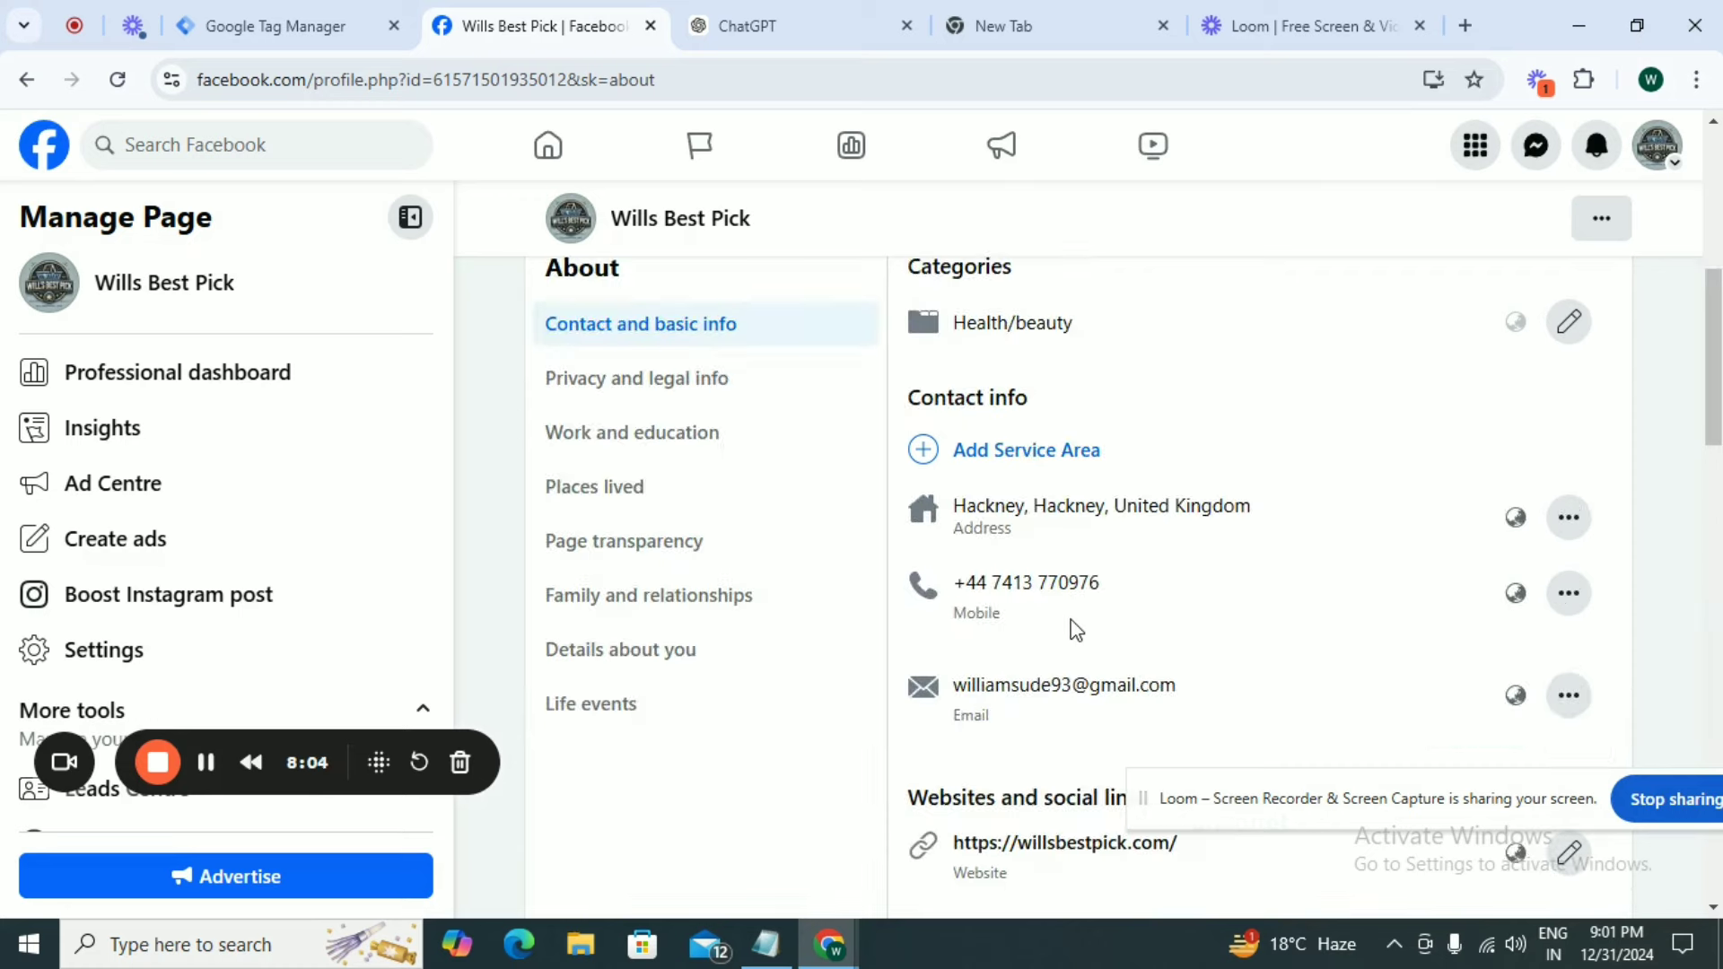
click(672, 521)
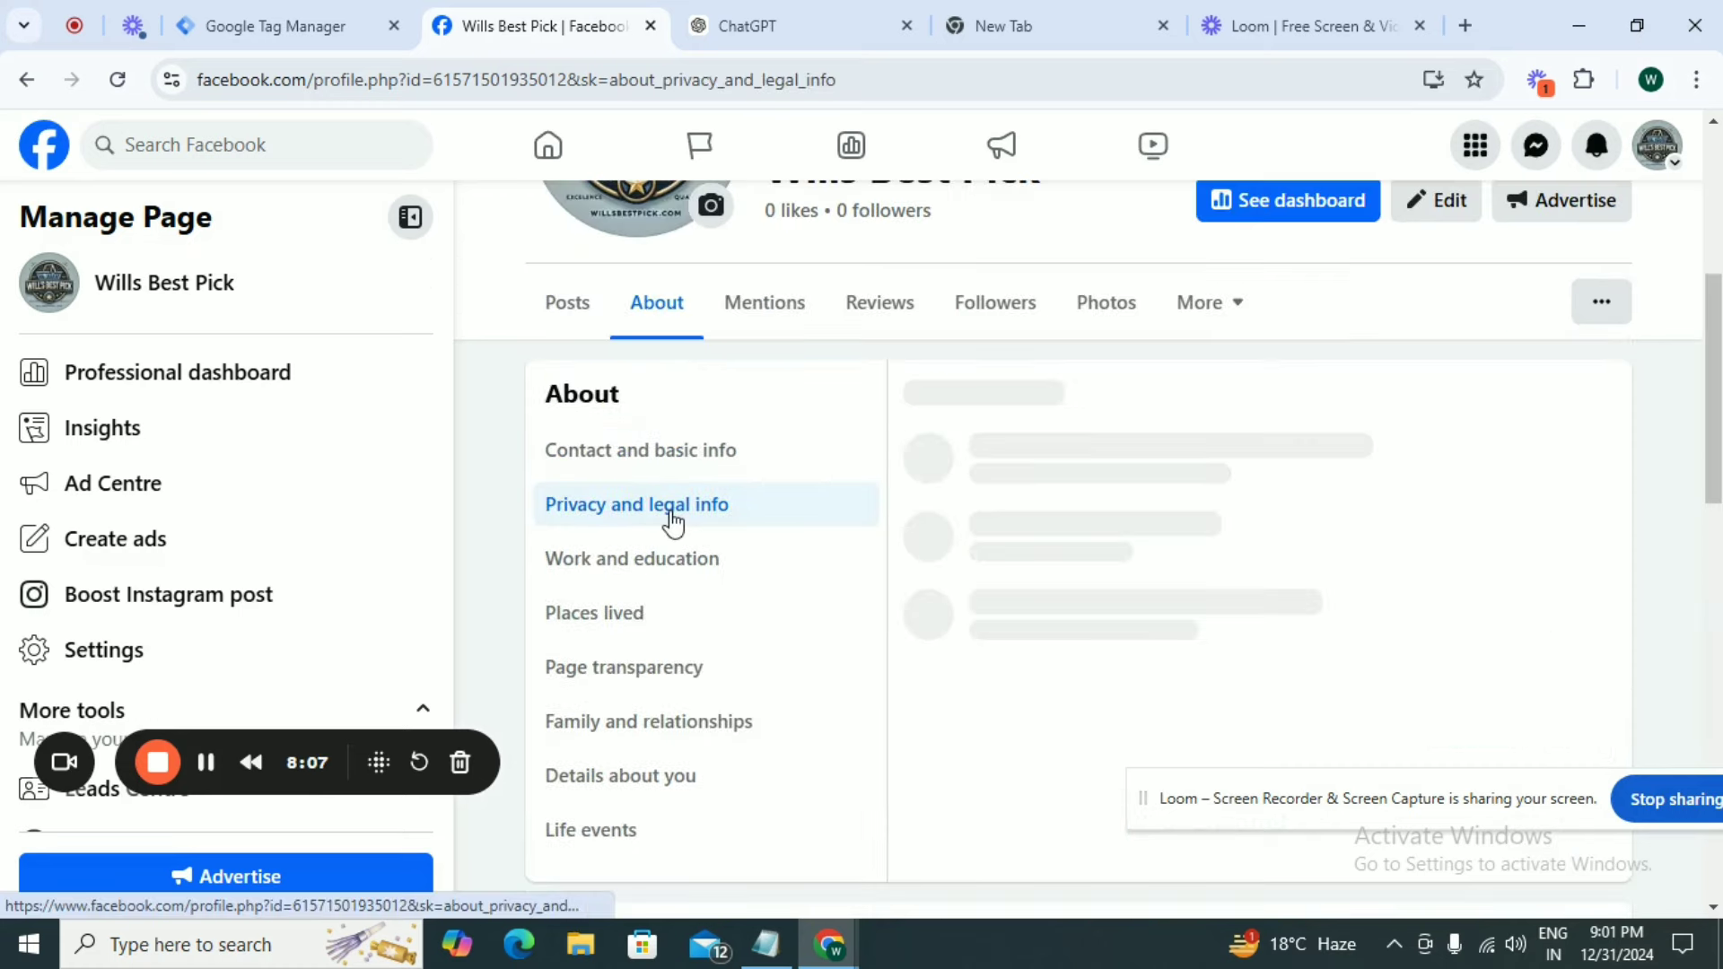
click(690, 566)
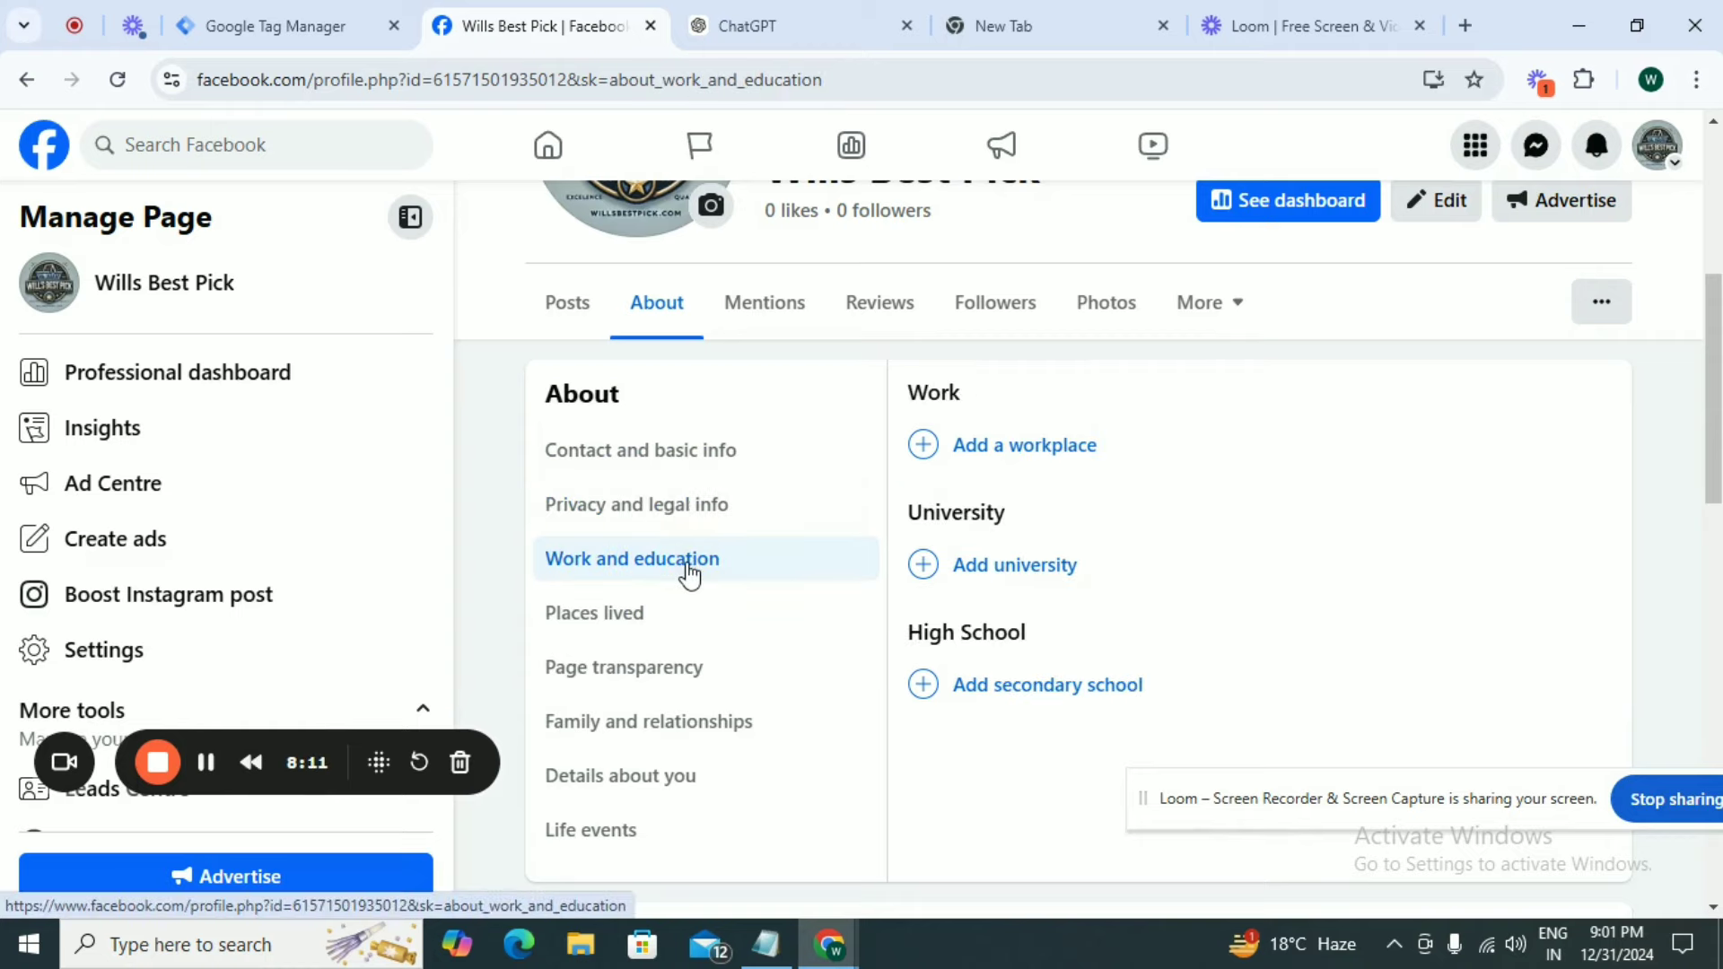
click(629, 619)
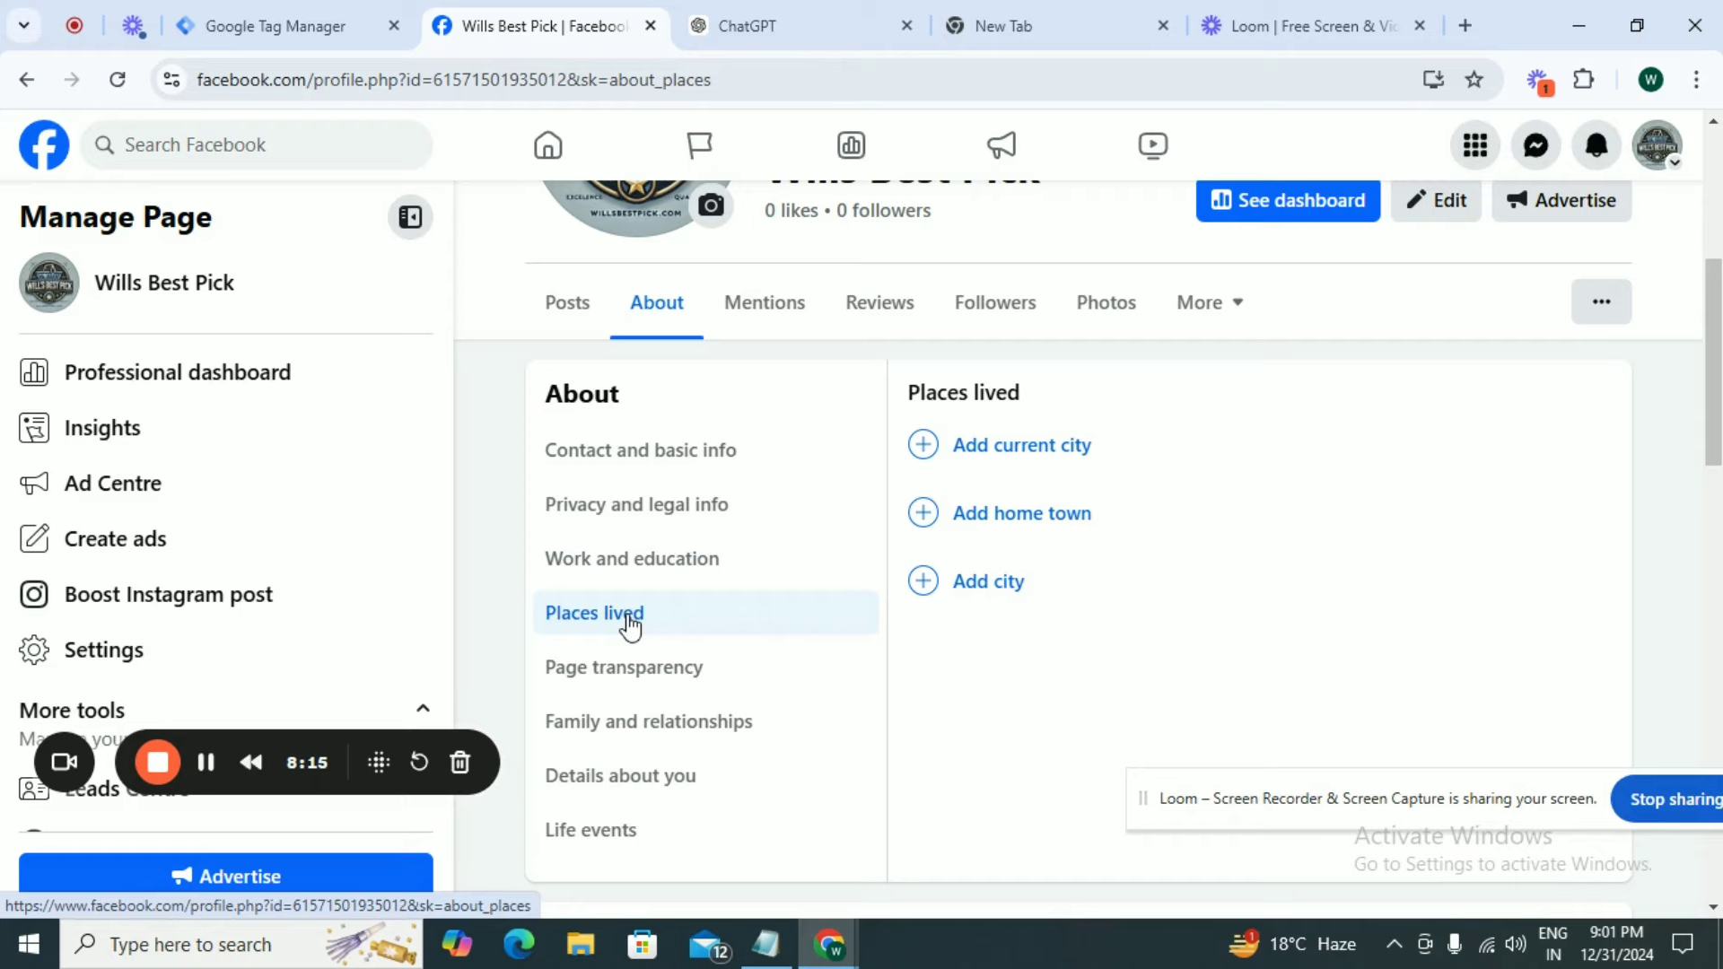
scroll(675, 654, down, 2)
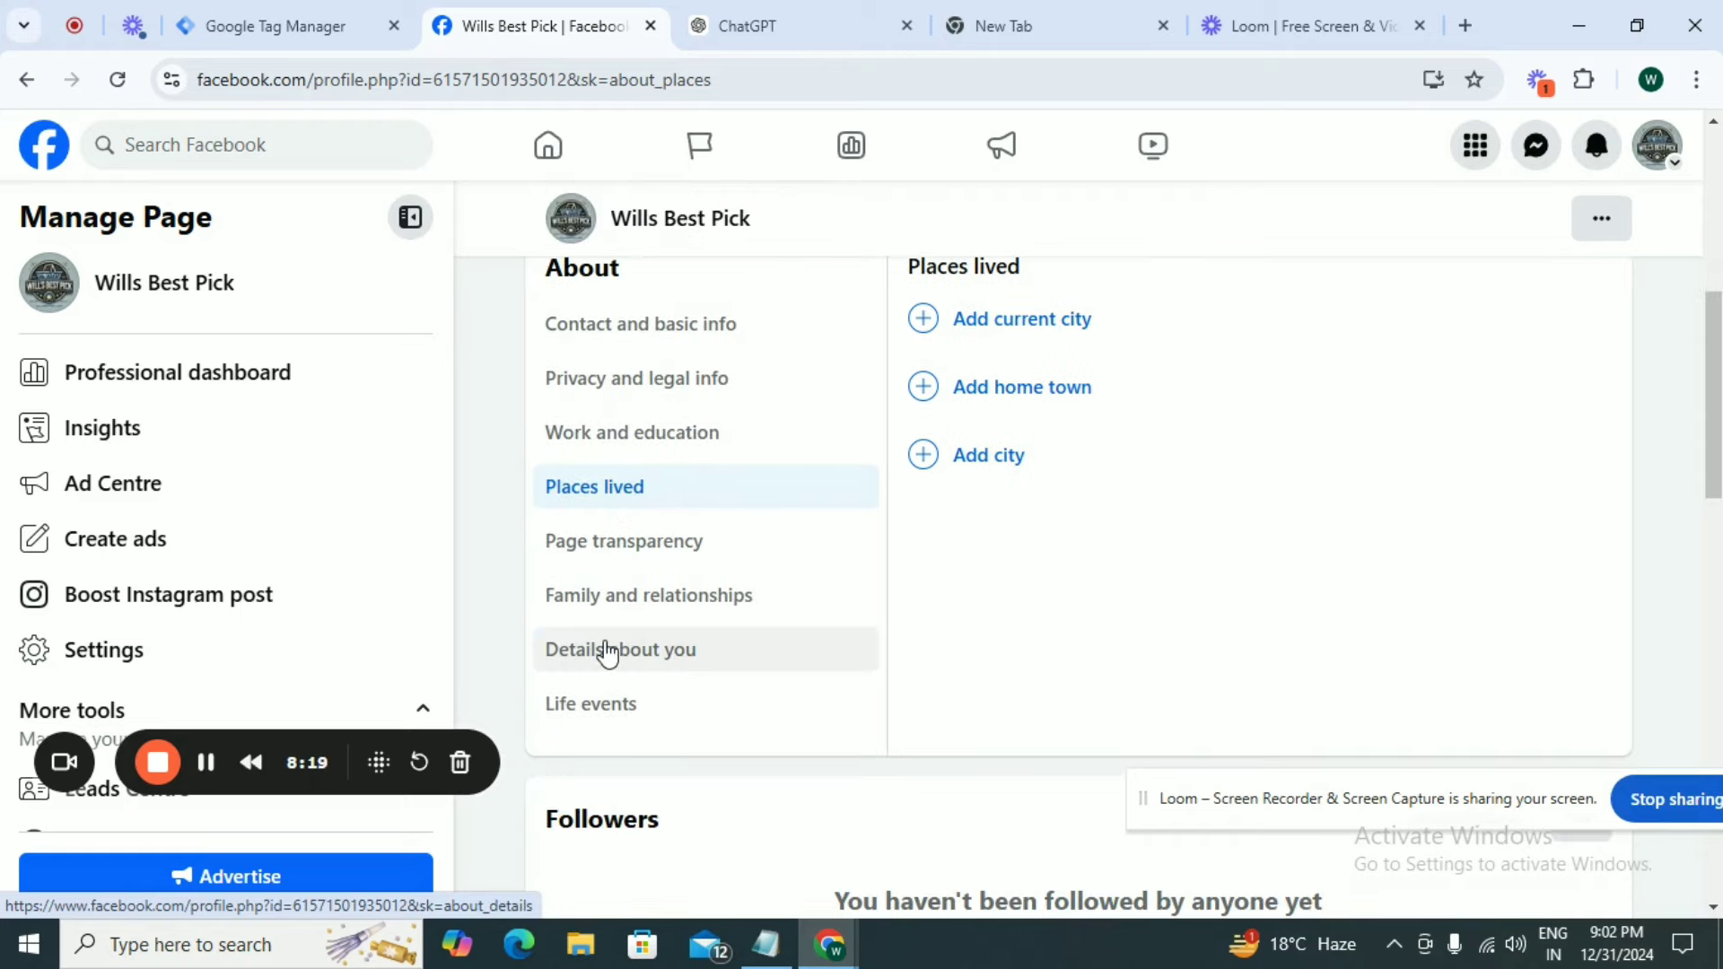
- Add the WillsBestPick.com welcome description, from the greeting to "Let's make smart shopping your new superpower!", as public About You details and save it
click(683, 657)
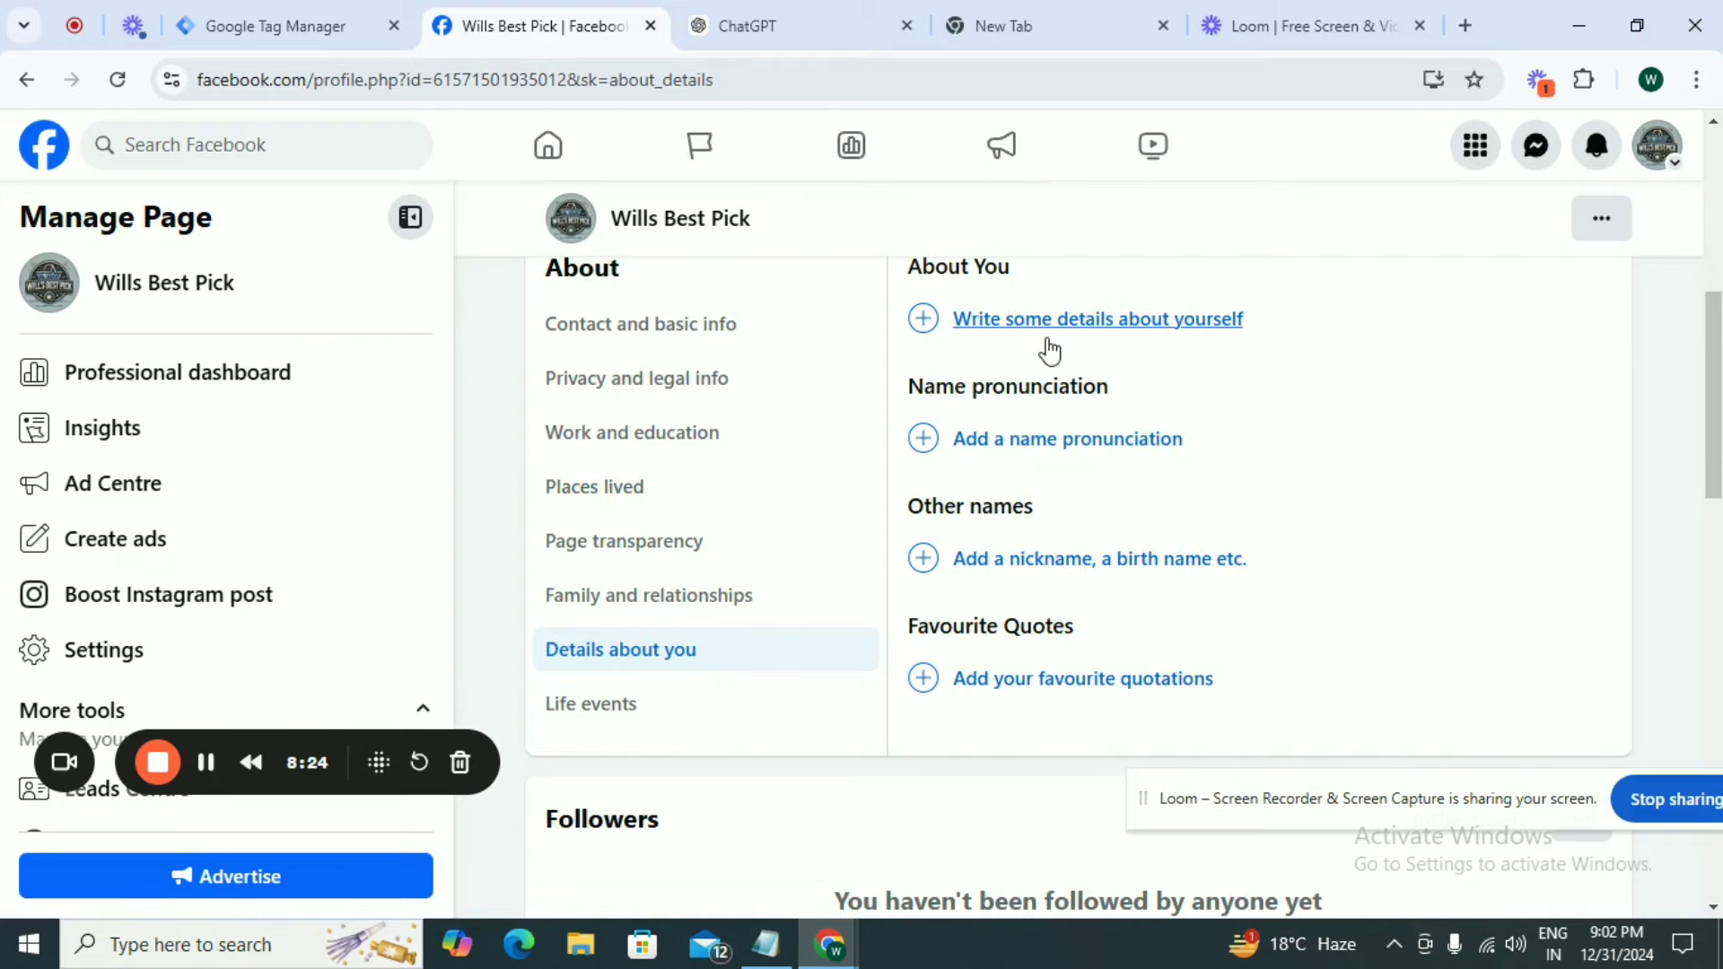
scroll(1054, 350, up, 1)
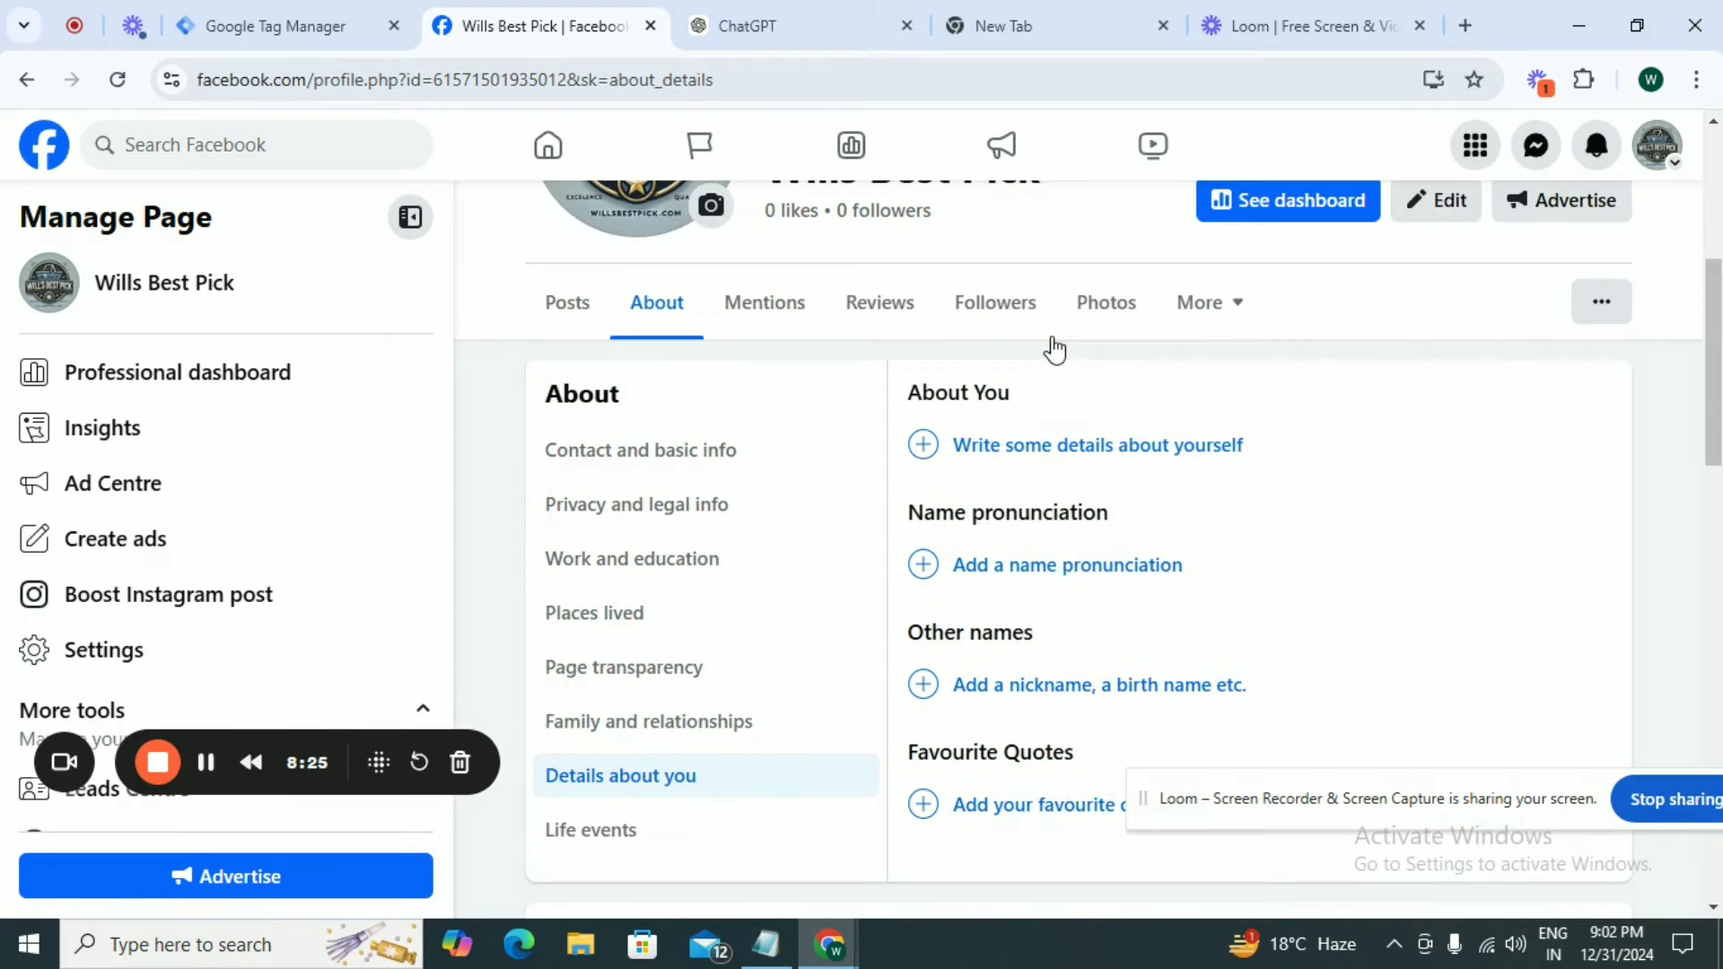
click(1068, 445)
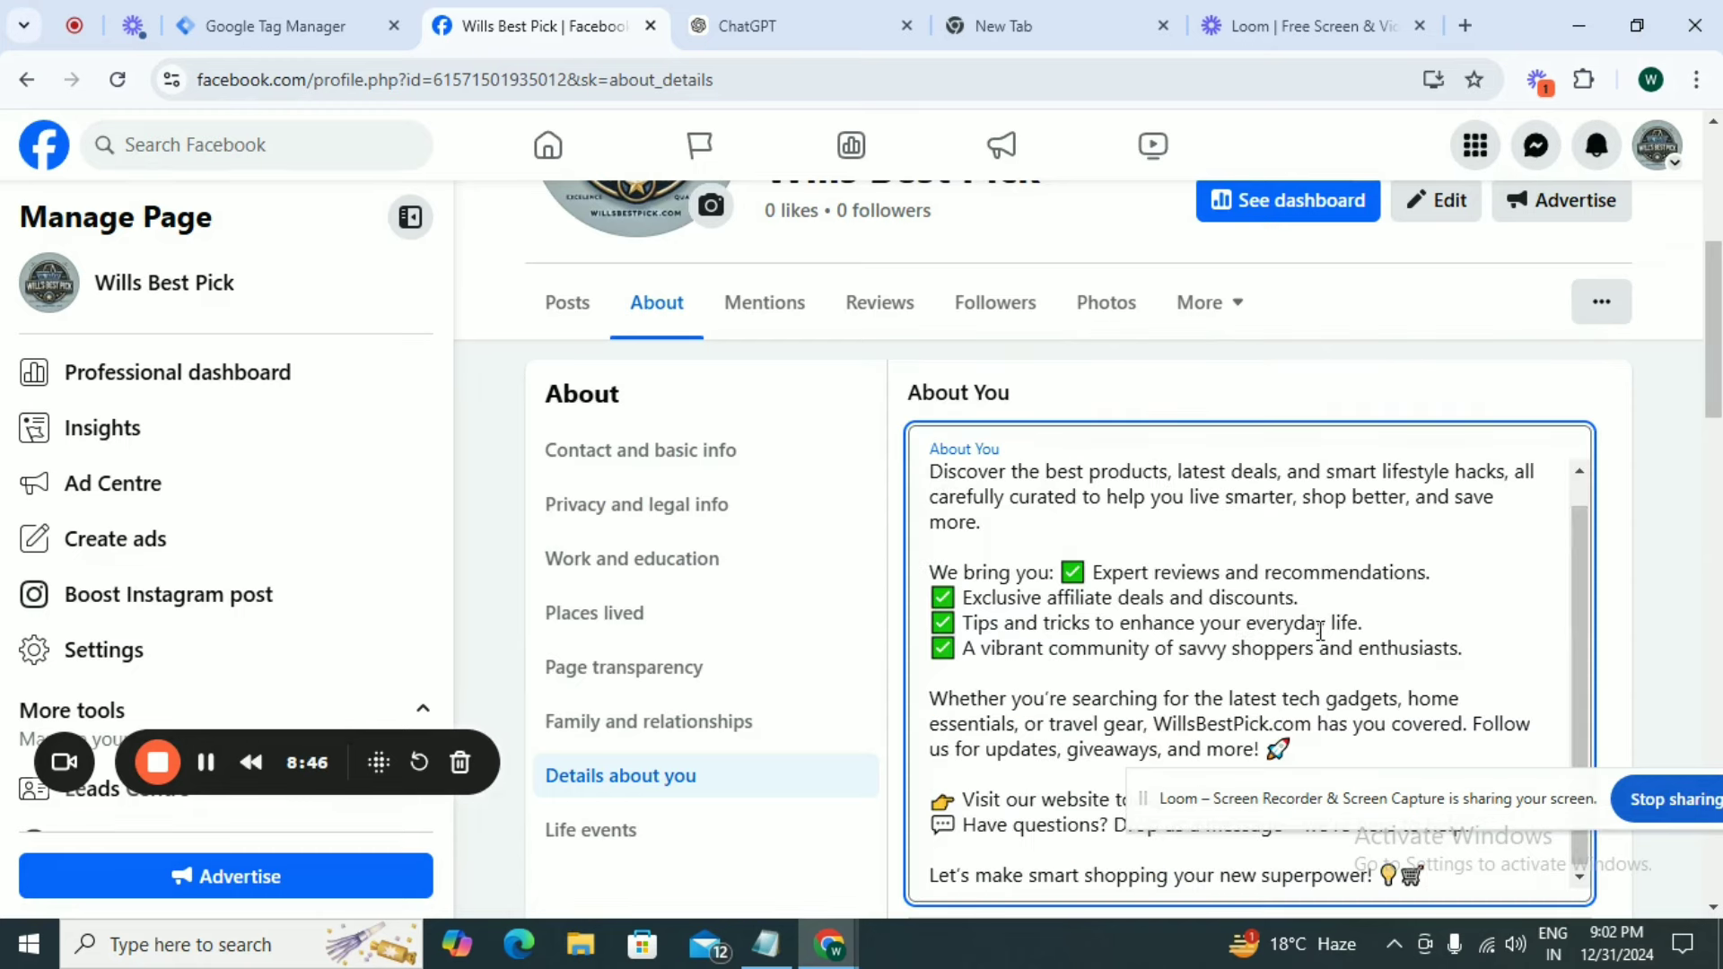
scroll(1320, 631, down, 4)
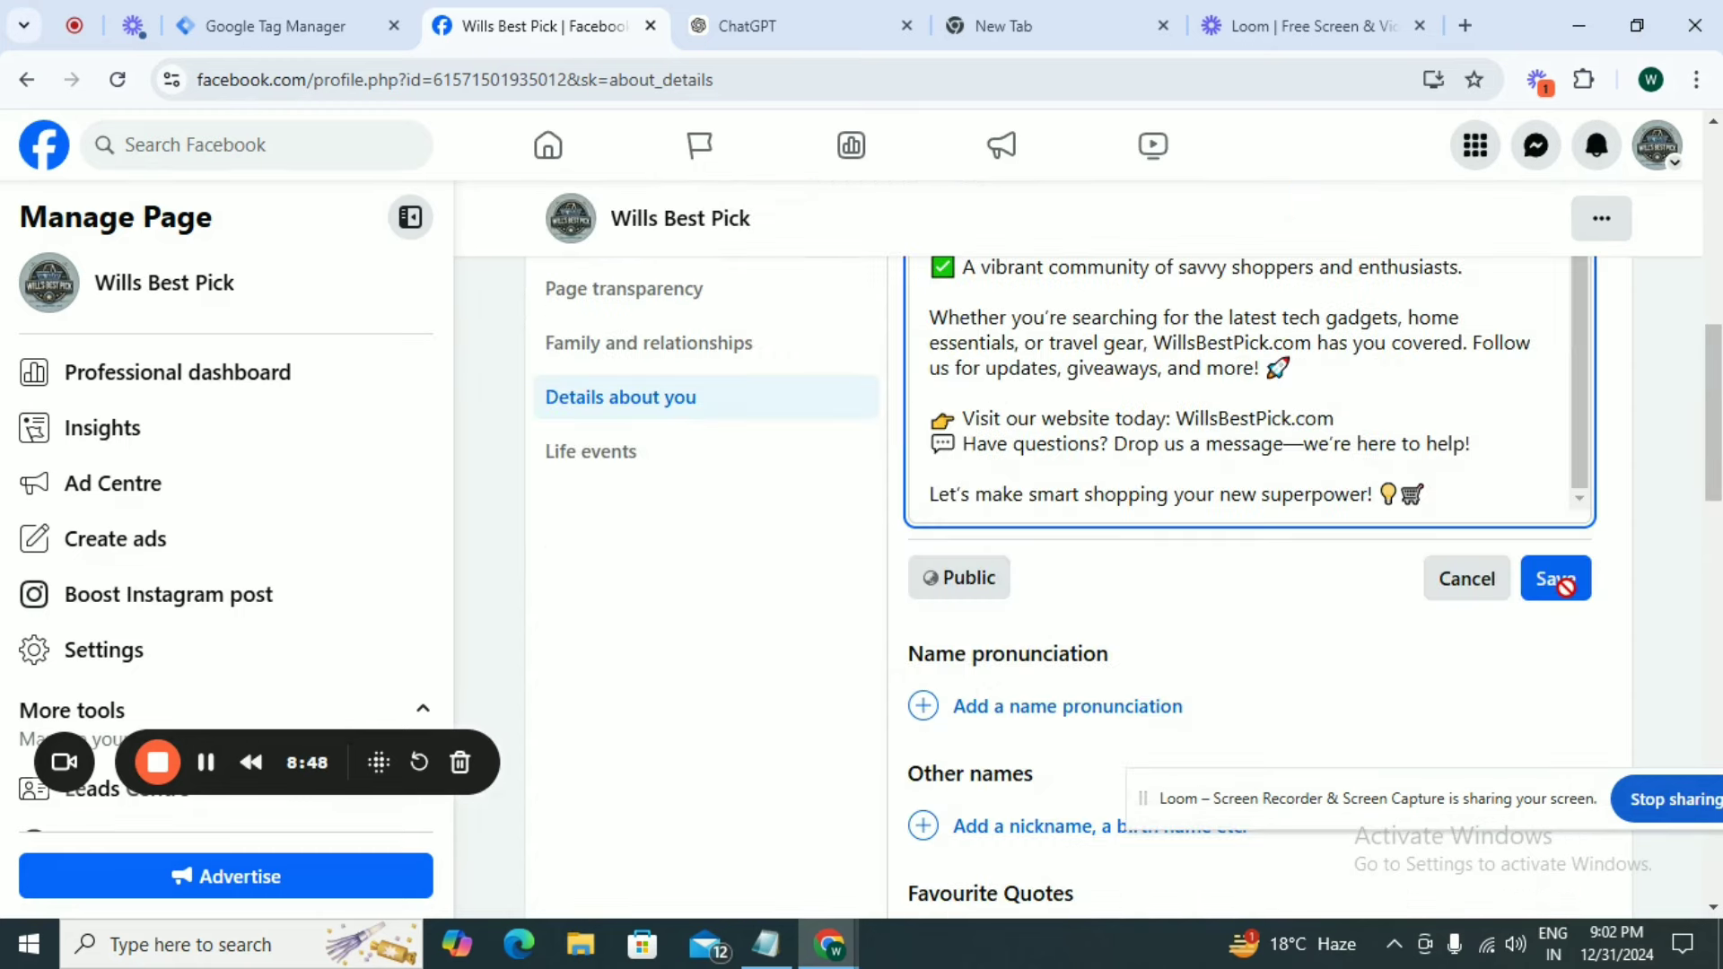
click(1558, 580)
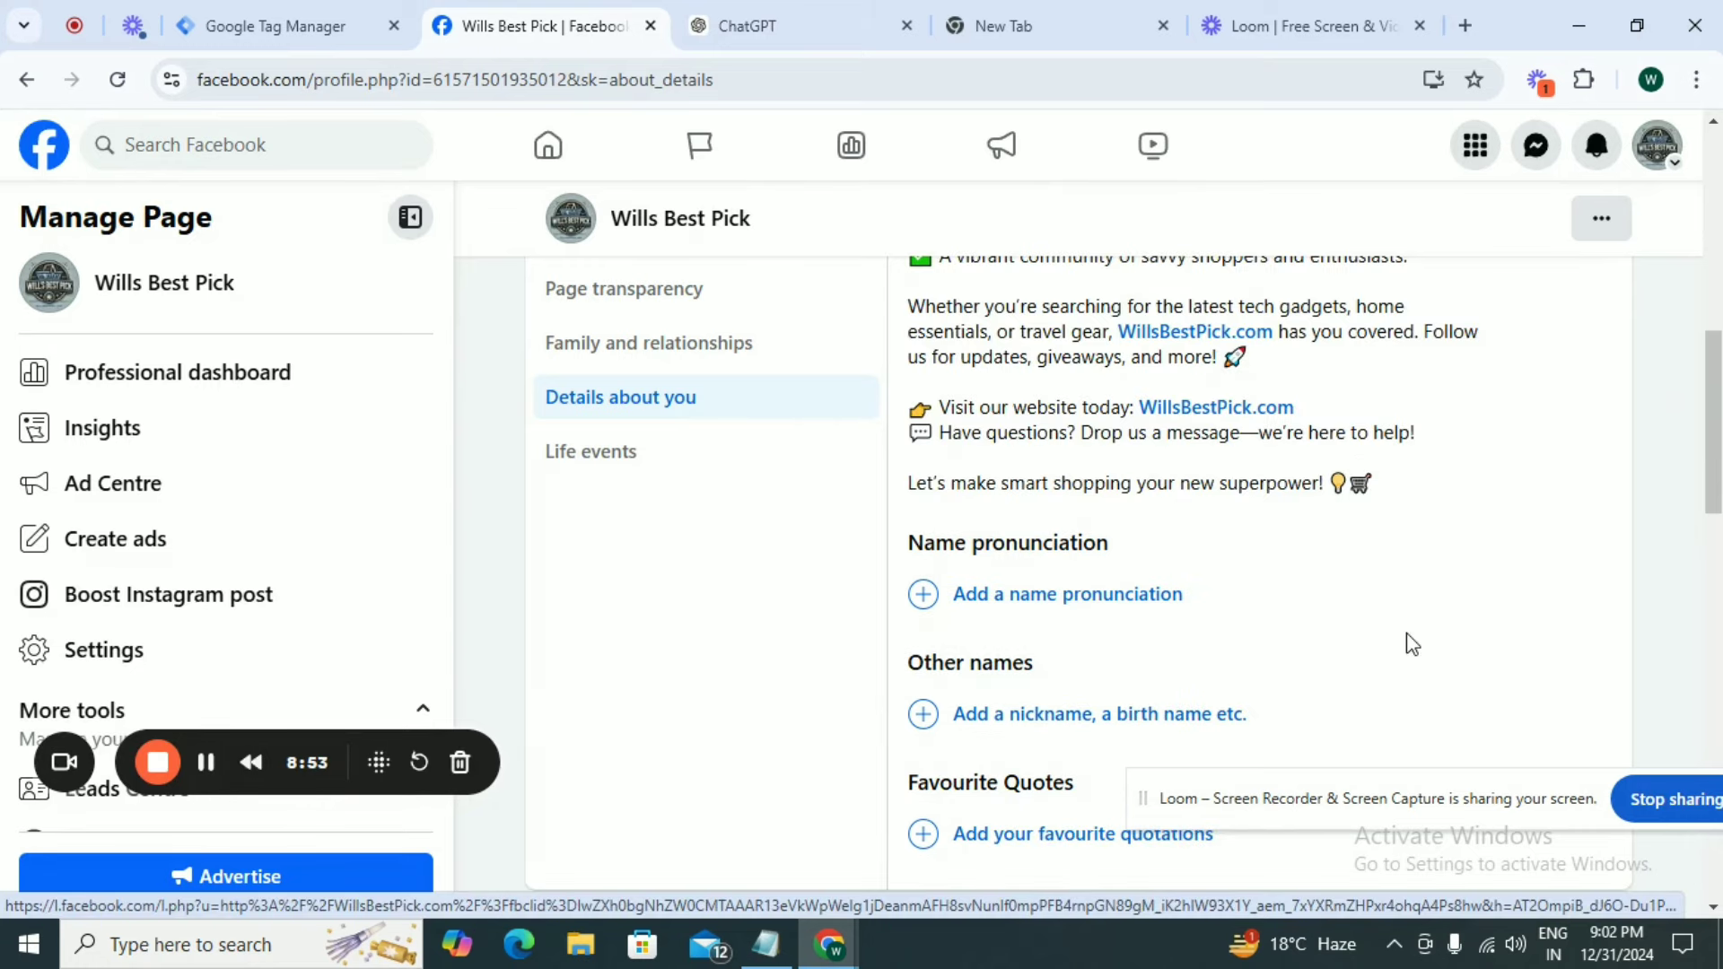
- Review the Page's header and About You text, and examine the Page health suggestions alongside its posts
scroll(1411, 643, up, 10)
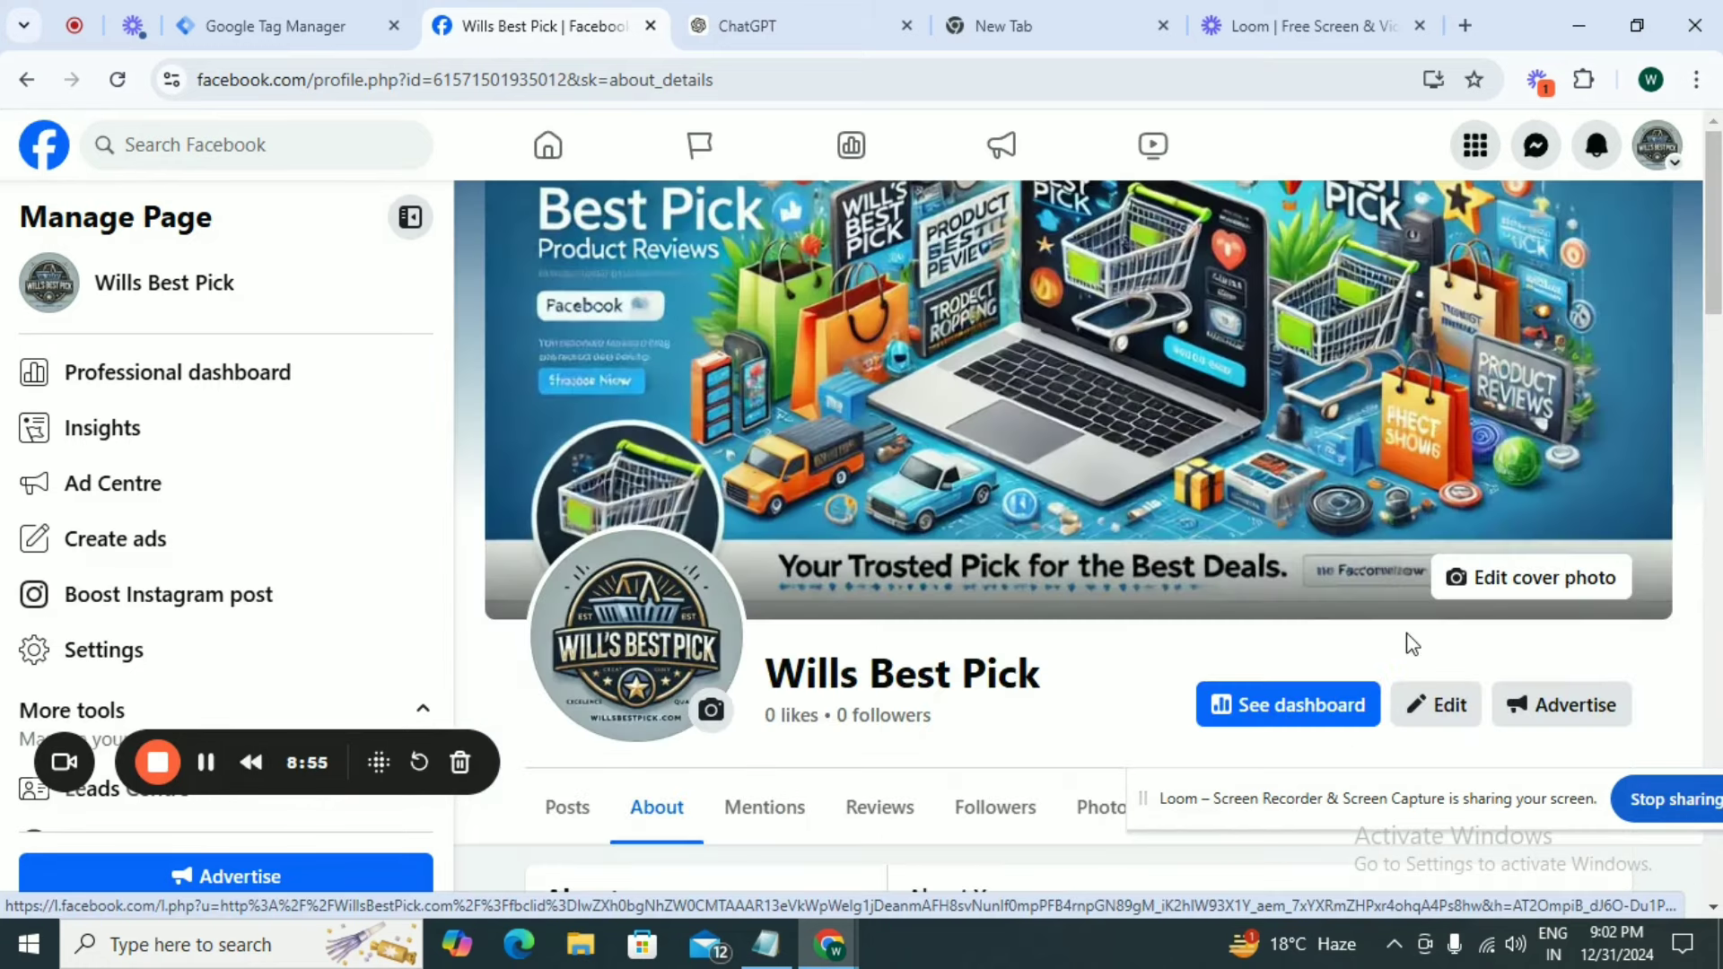
scroll(1411, 643, down, 3)
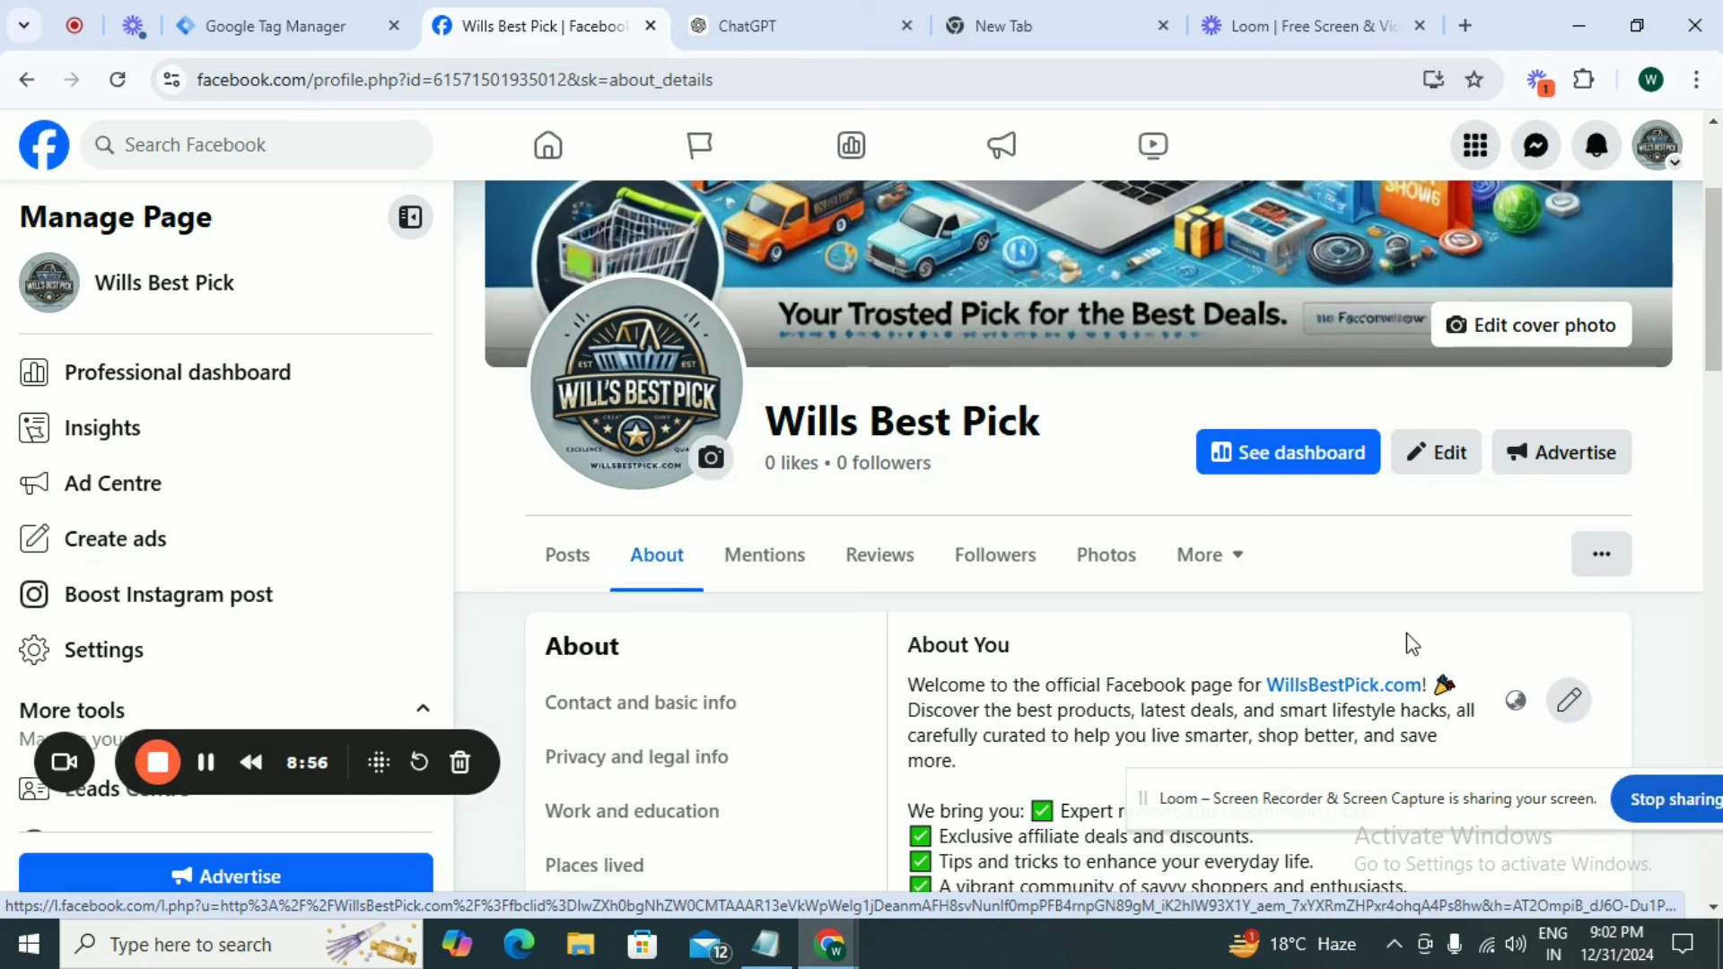
scroll(1411, 644, up, 3)
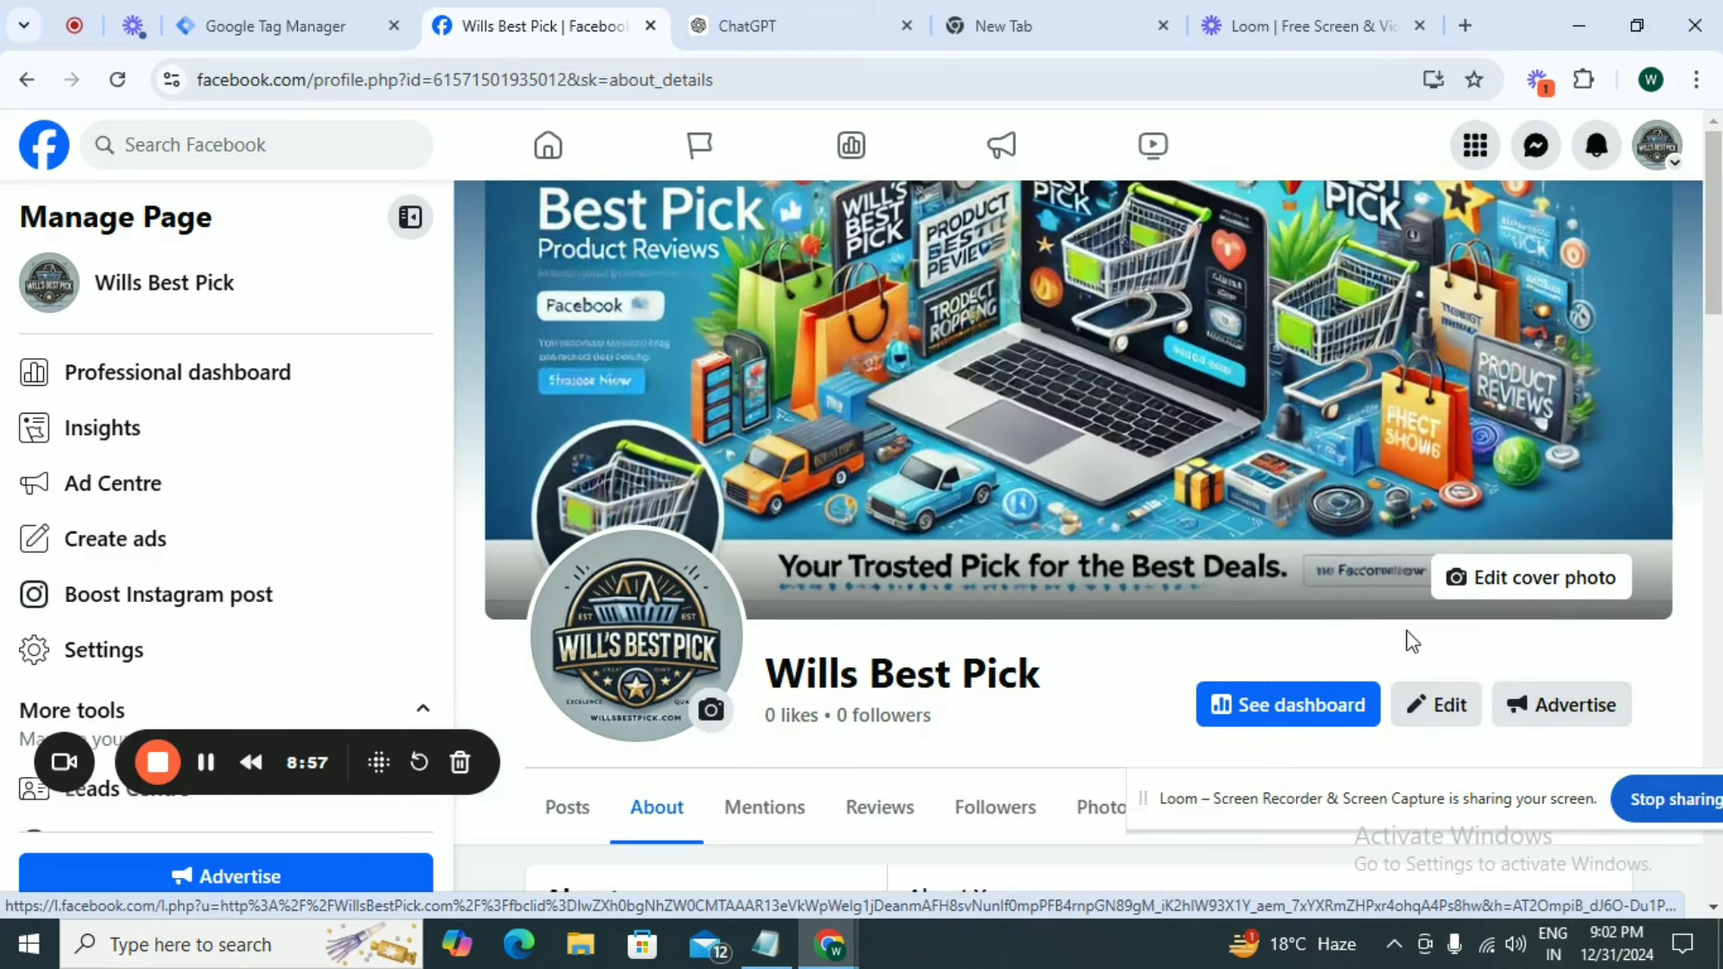
scroll(1128, 642, down, 4)
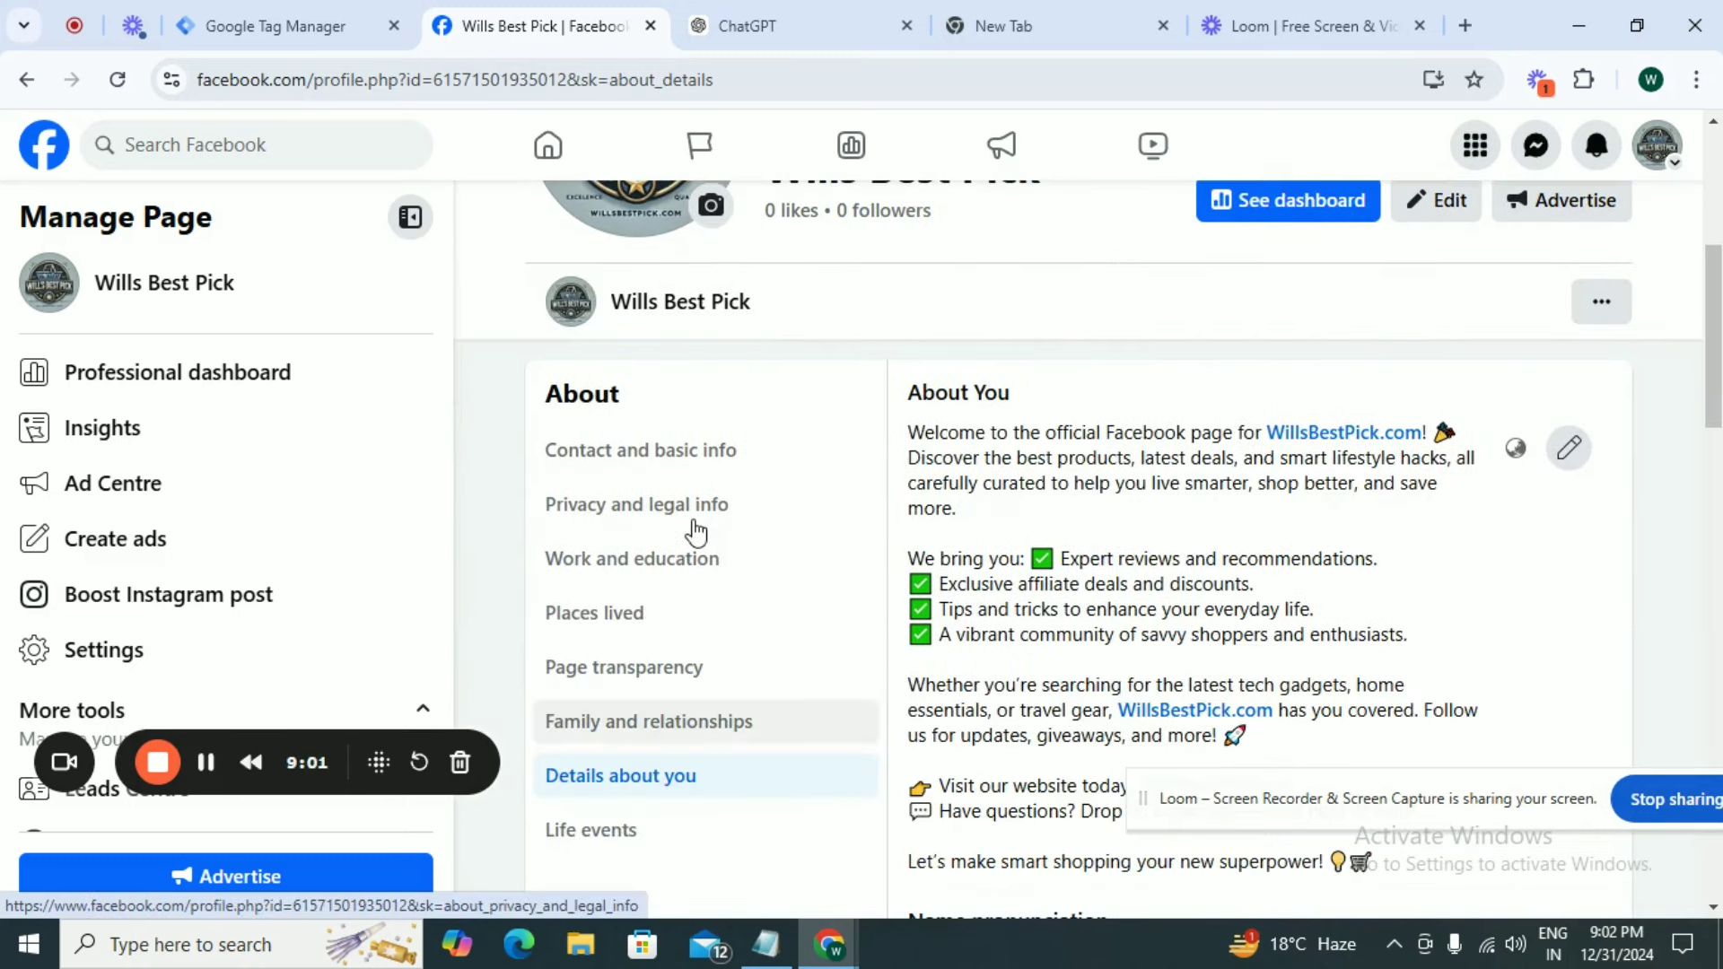
scroll(692, 530, up, 2)
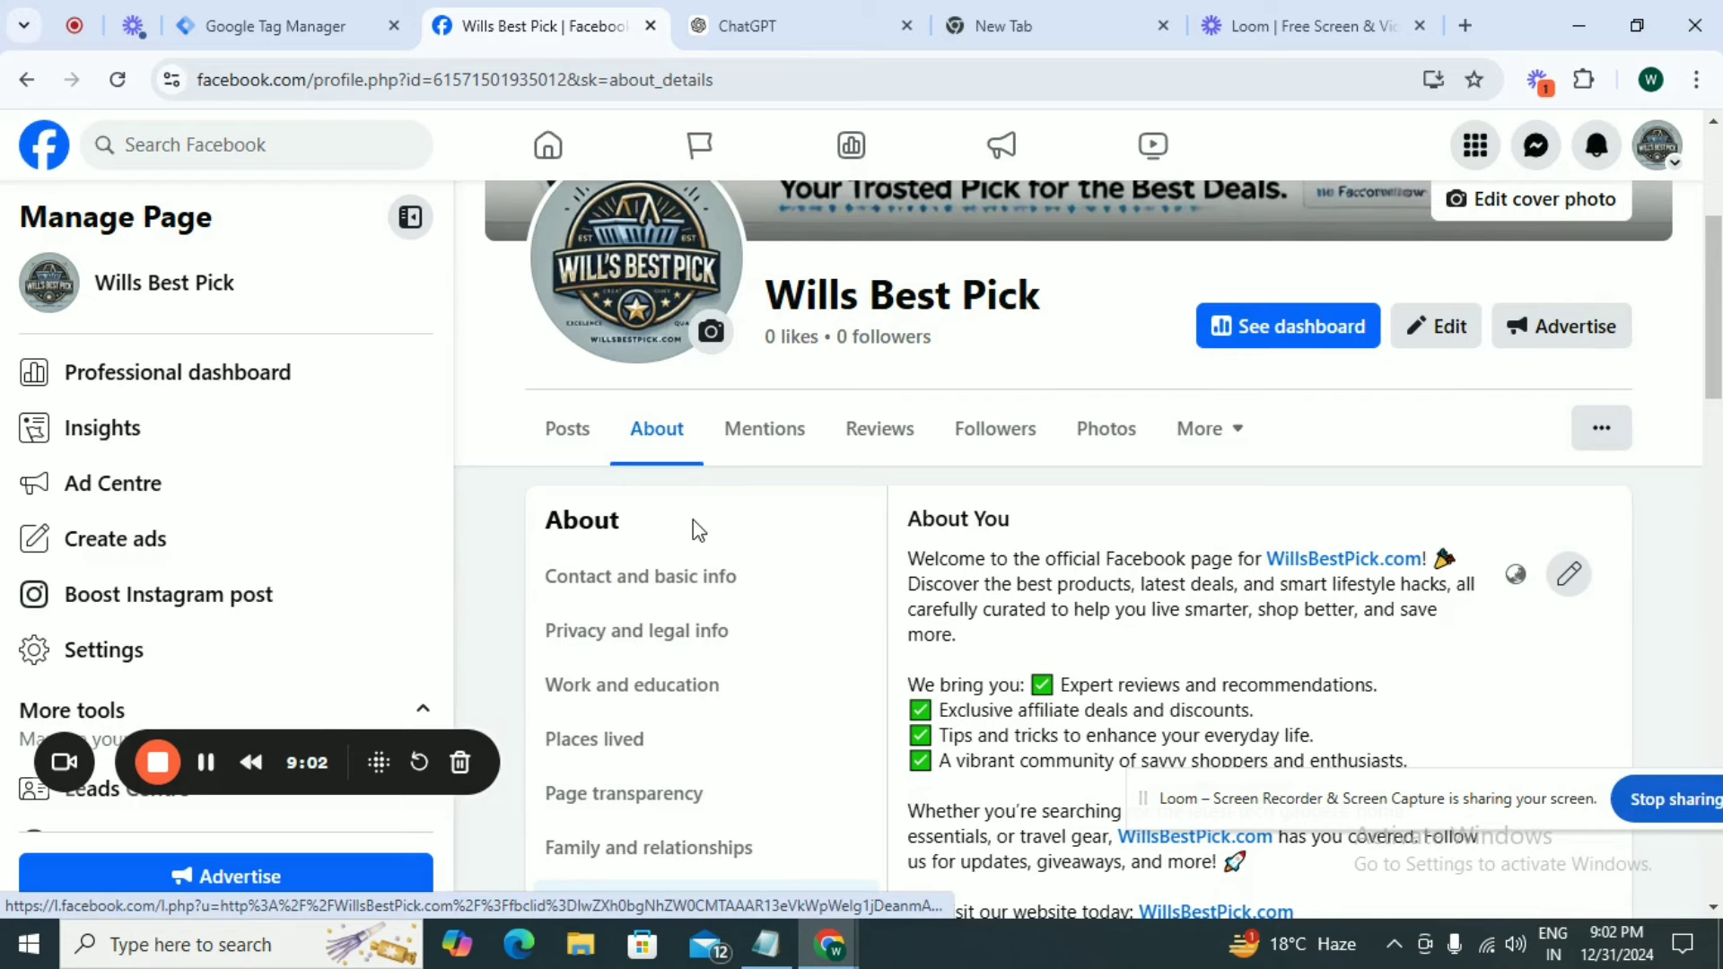
click(573, 432)
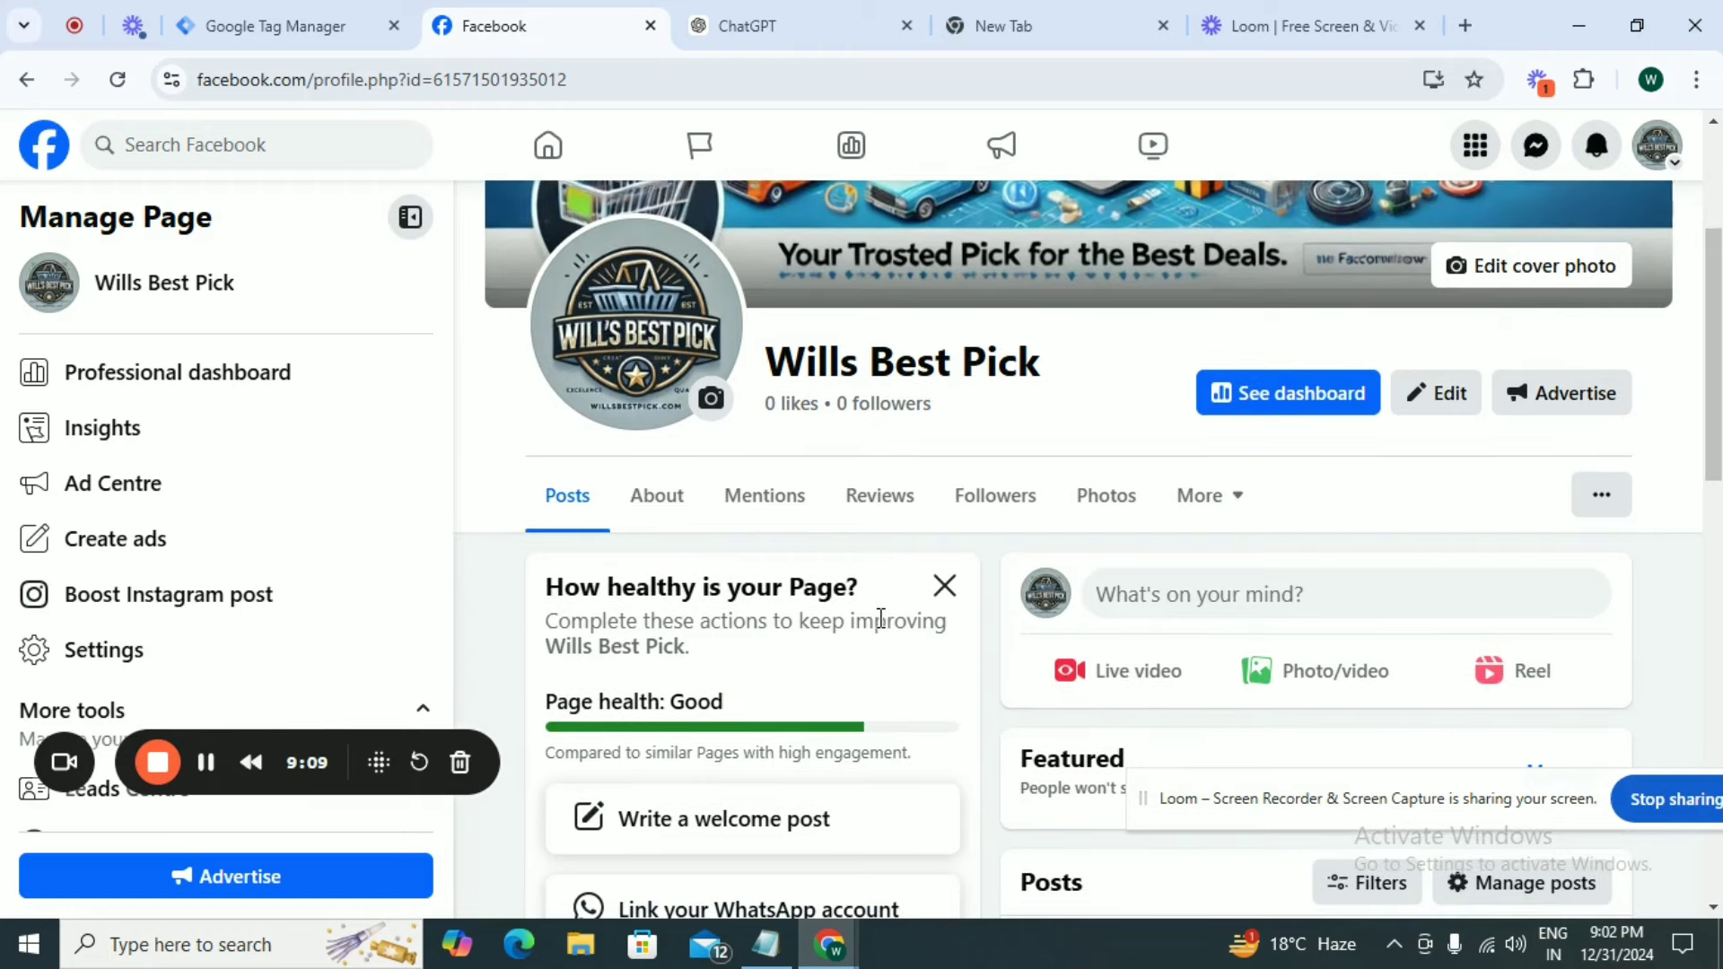
scroll(880, 617, down, 3)
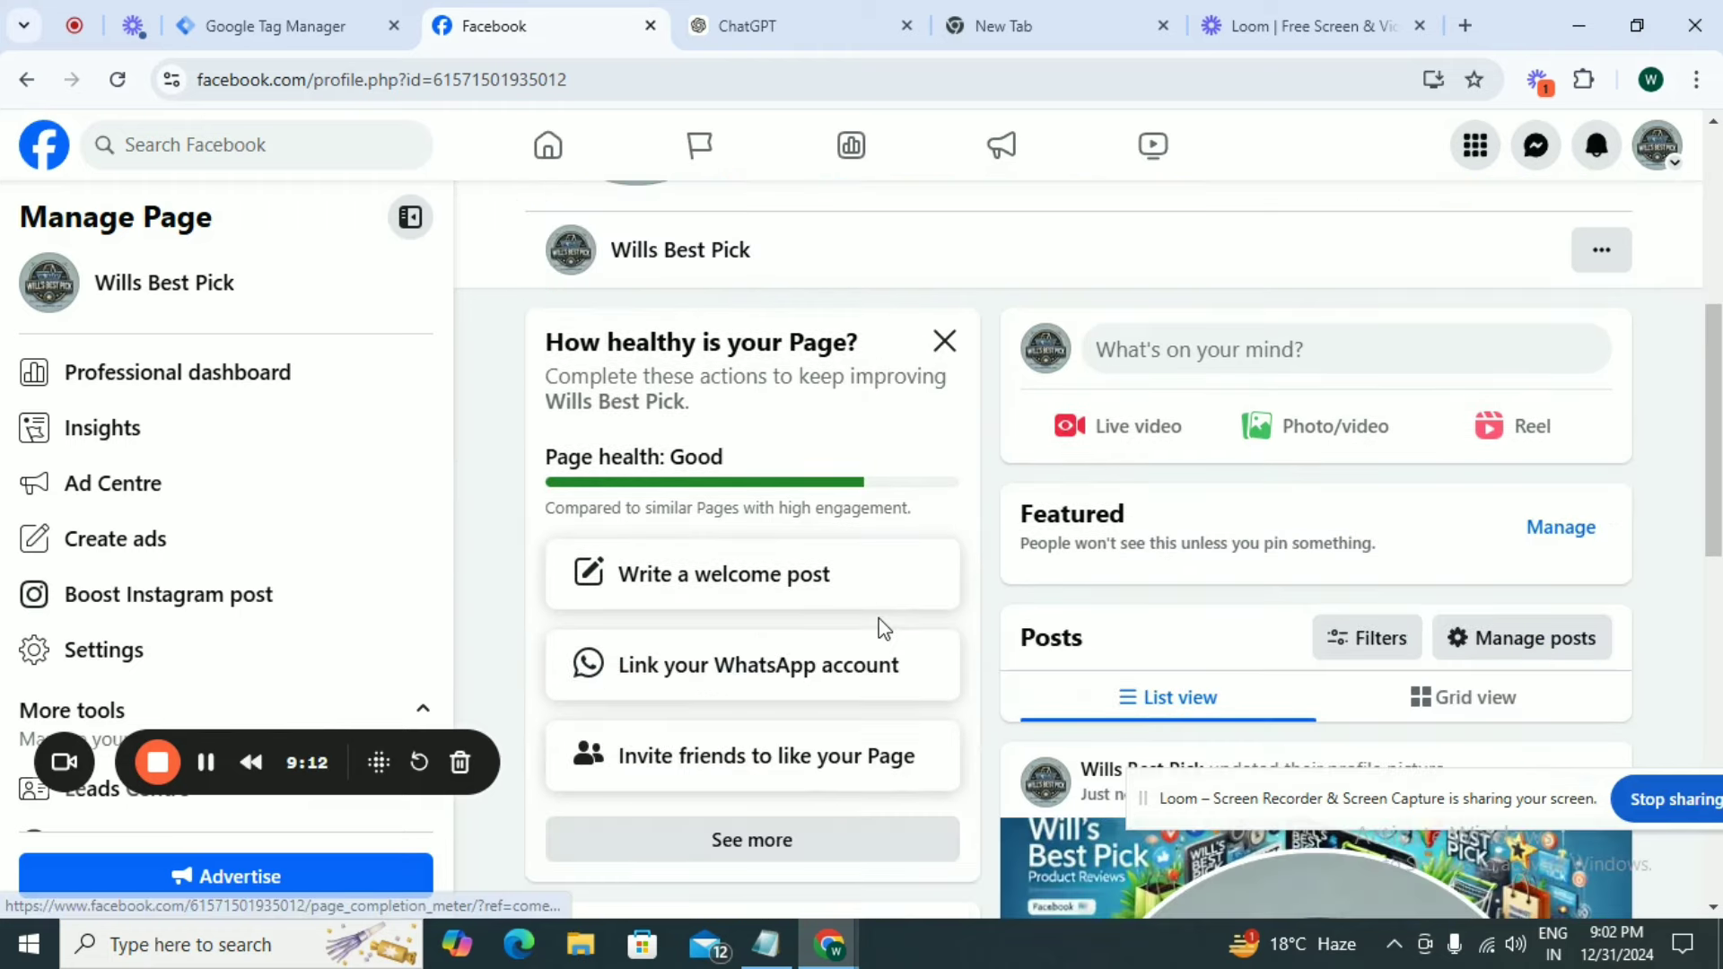
scroll(882, 628, up, 2)
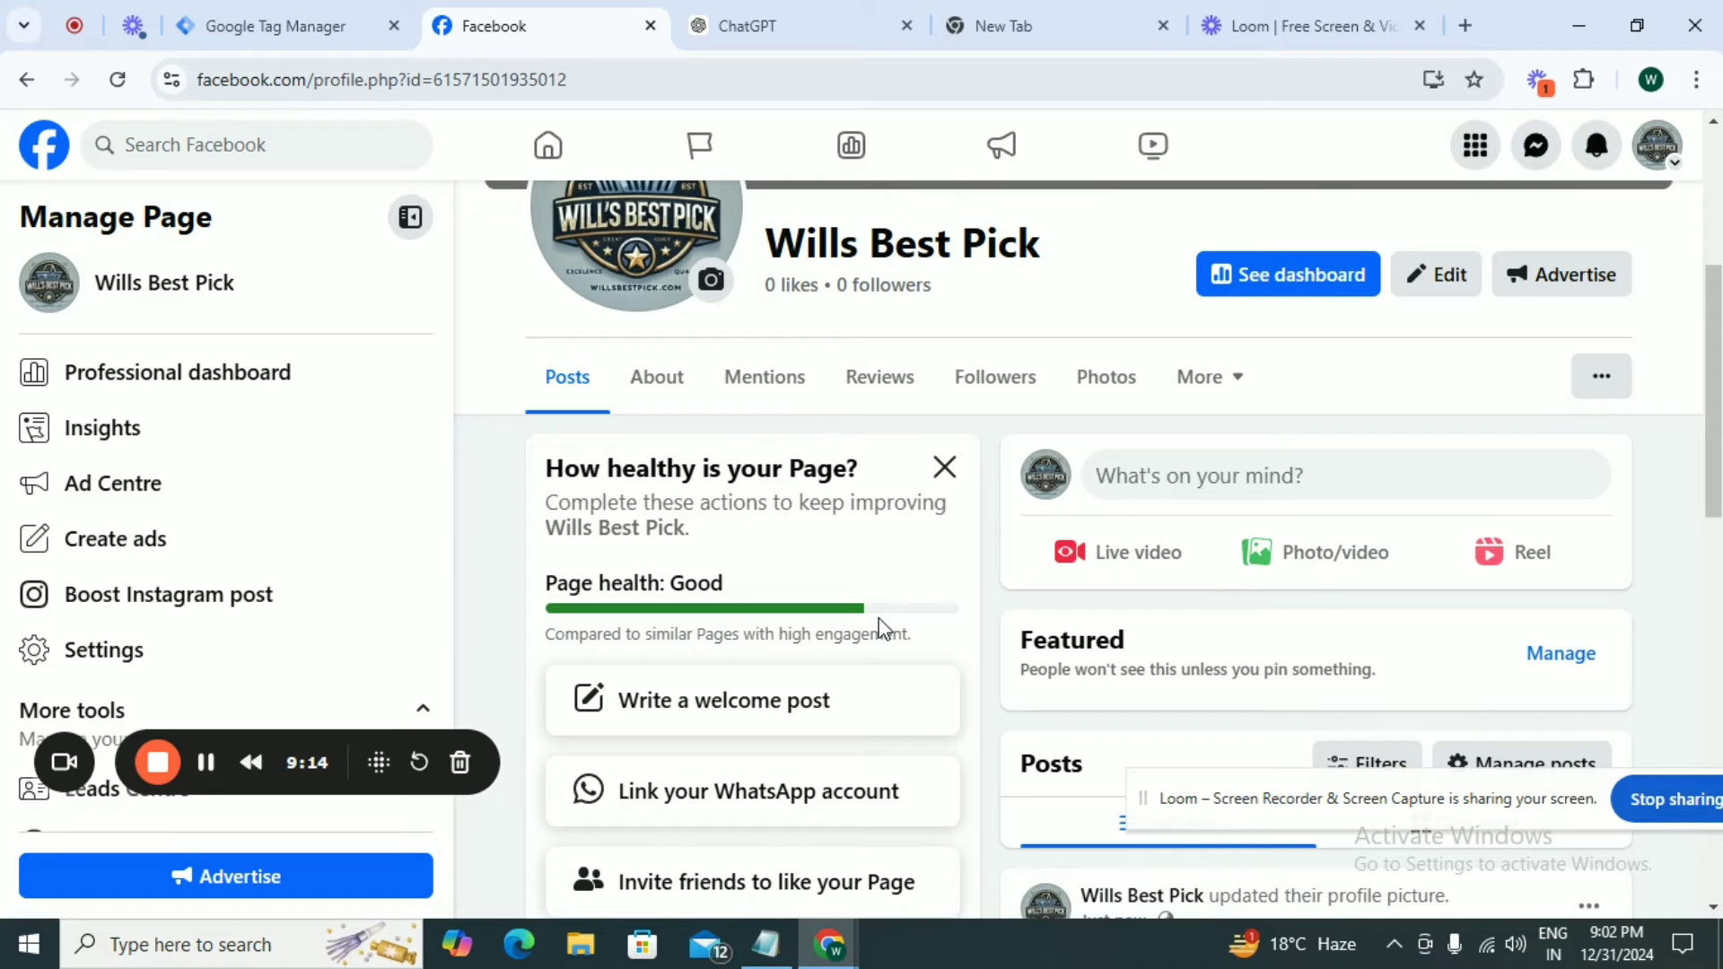